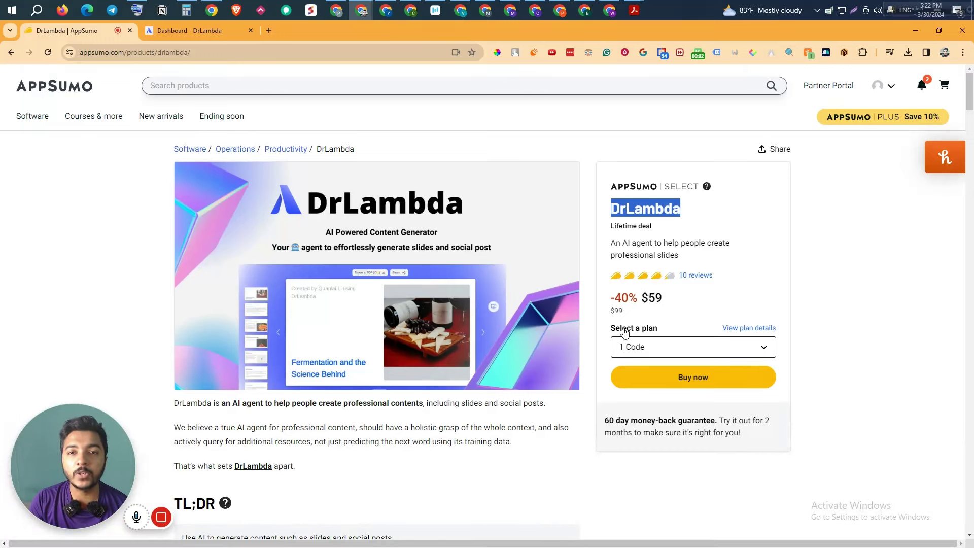
Go to the Plans & features section of the DrLambda deal page
left_click(632, 207)
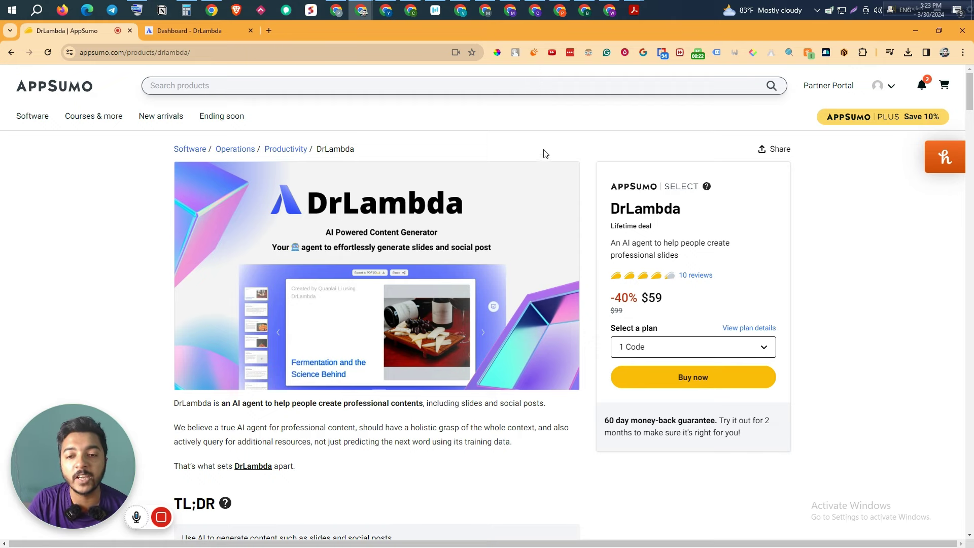
scroll(609, 209, "down", 5)
scroll(608, 210, "down", 5)
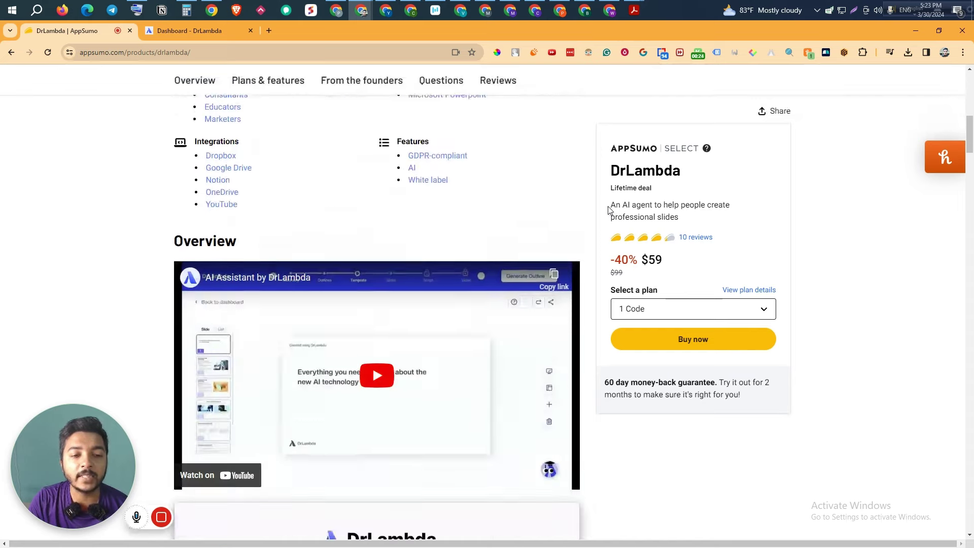
left_click(259, 83)
scroll(249, 246, "down", 5)
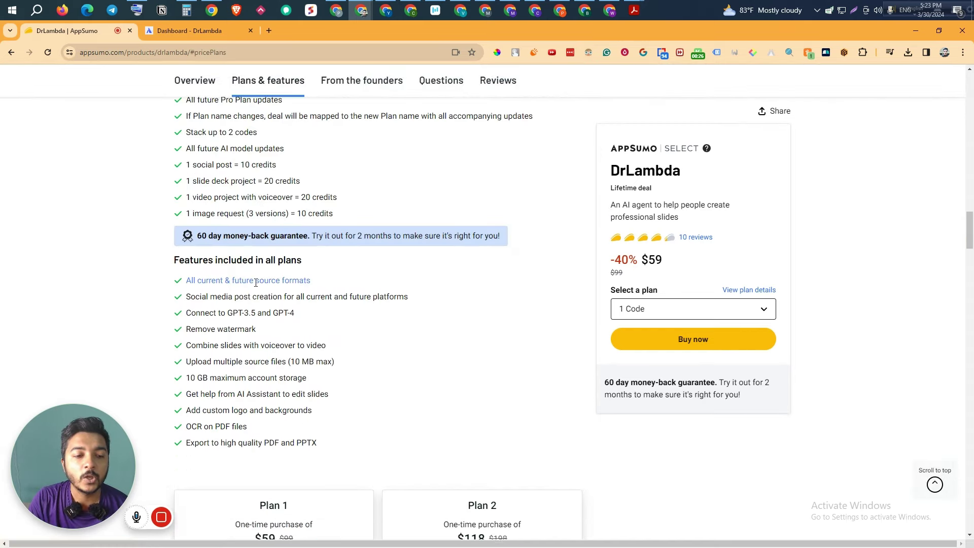
Compare the prices, monthly AI credits, image generations, branding and API key options of Plan 1 and Plan 2
left_click_drag(258, 332, 282, 330)
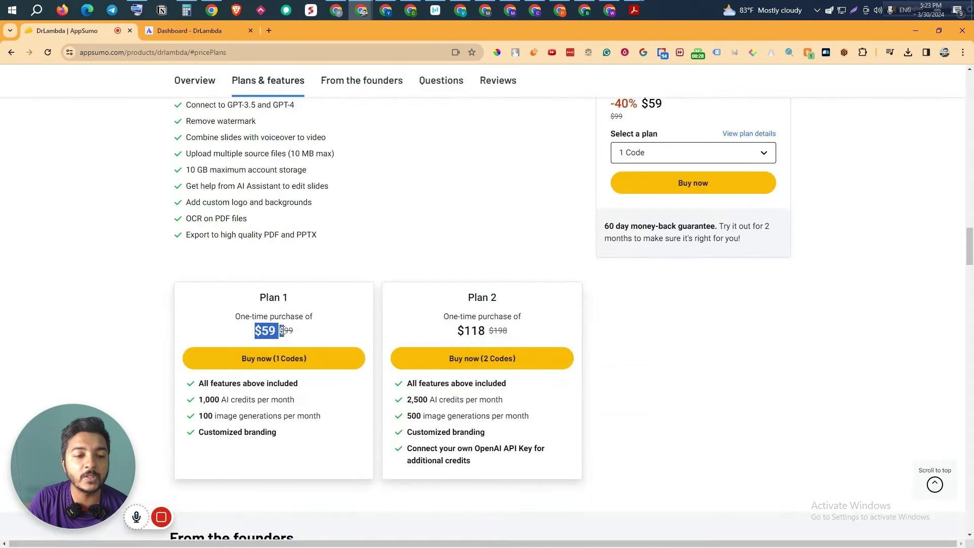
left_click_drag(201, 399, 310, 401)
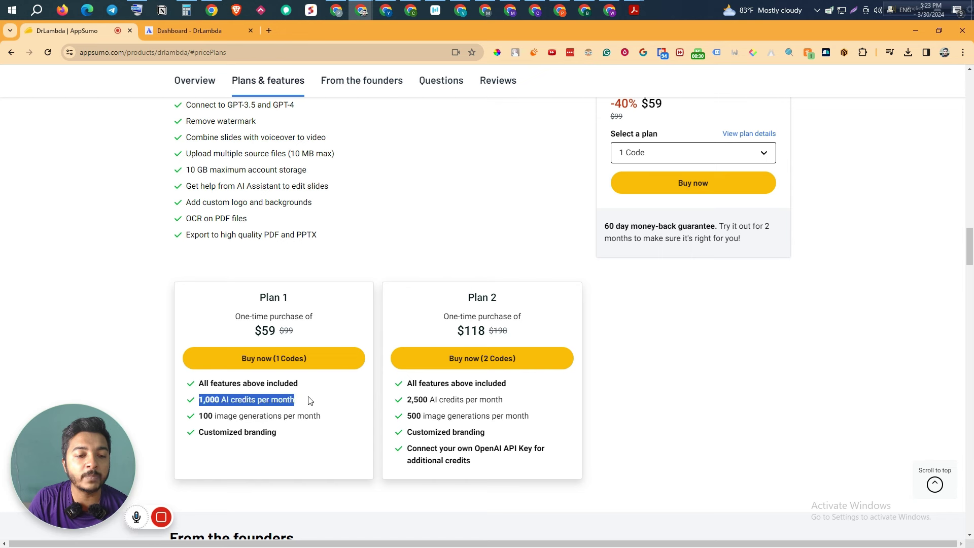
left_click_drag(201, 417, 327, 416)
left_click_drag(201, 434, 299, 436)
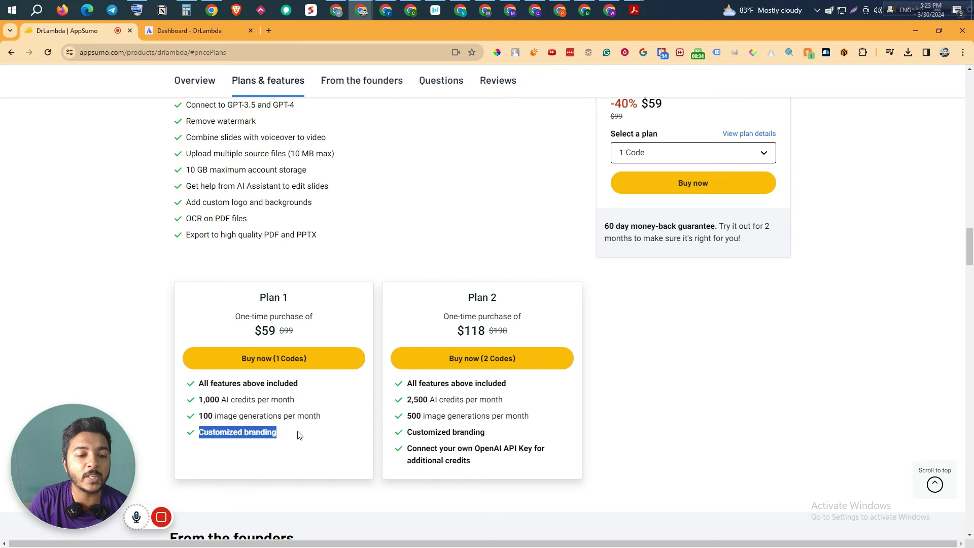
left_click_drag(408, 400, 500, 401)
left_click_drag(409, 417, 518, 417)
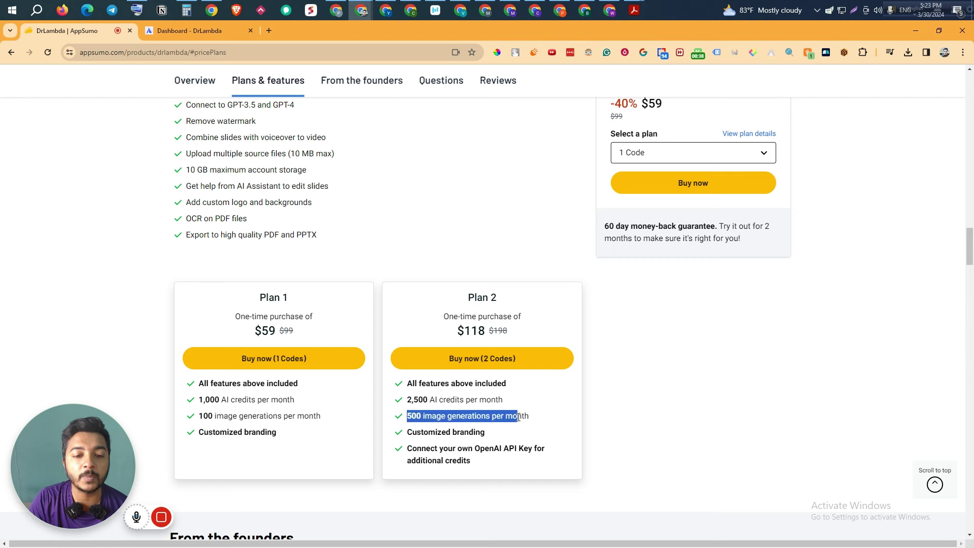
left_click_drag(411, 448, 525, 463)
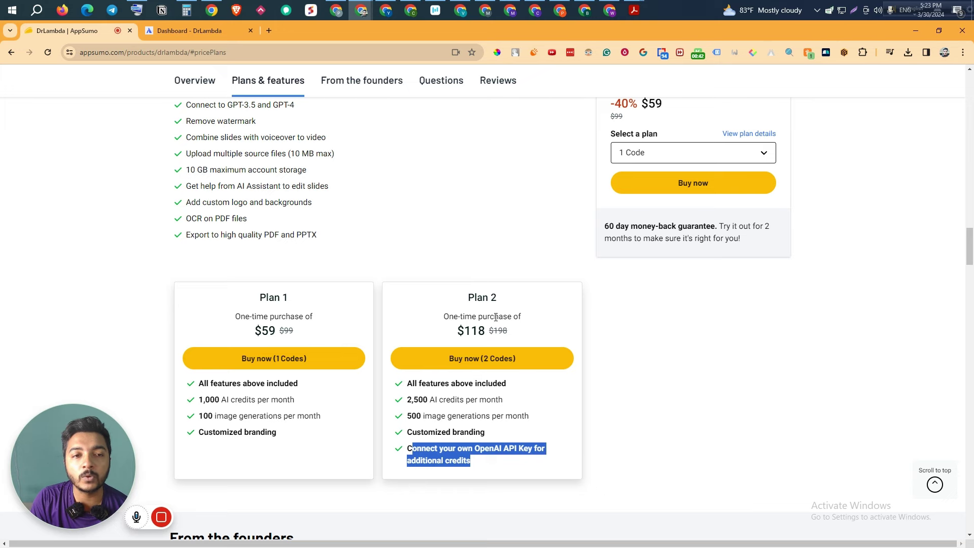
Review the credit costs for a social post, slide deck, voiceover video and image request in the deal terms
scroll(492, 316, "up", 6)
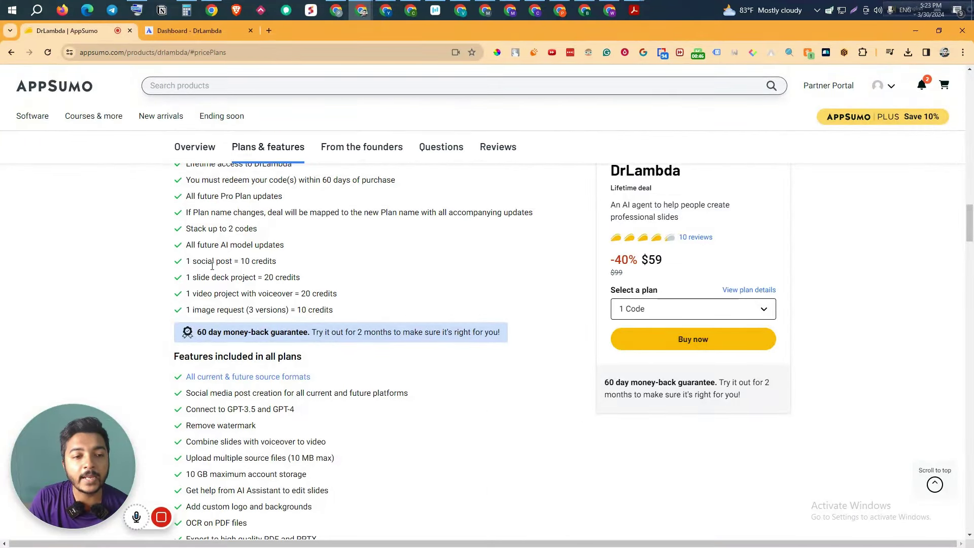
left_click_drag(187, 260, 305, 265)
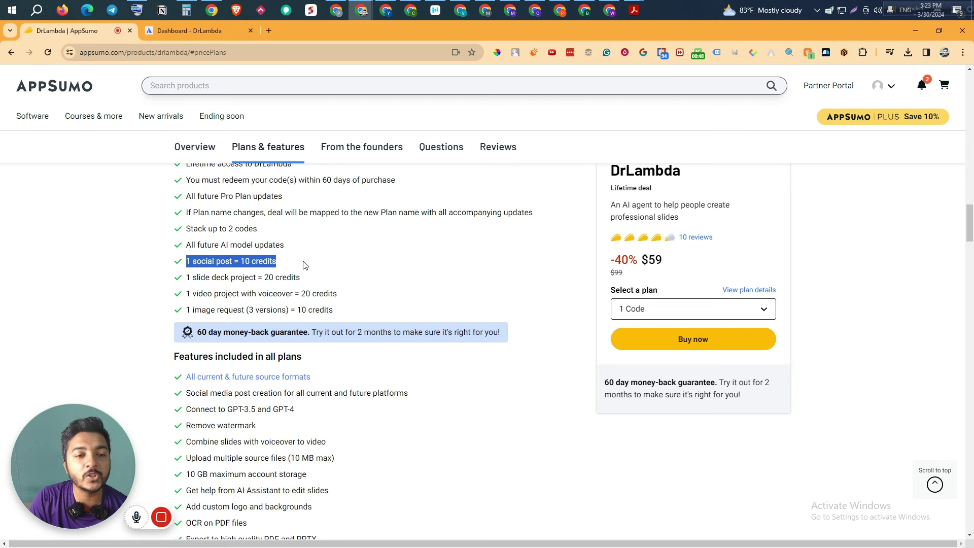
left_click_drag(189, 278, 348, 276)
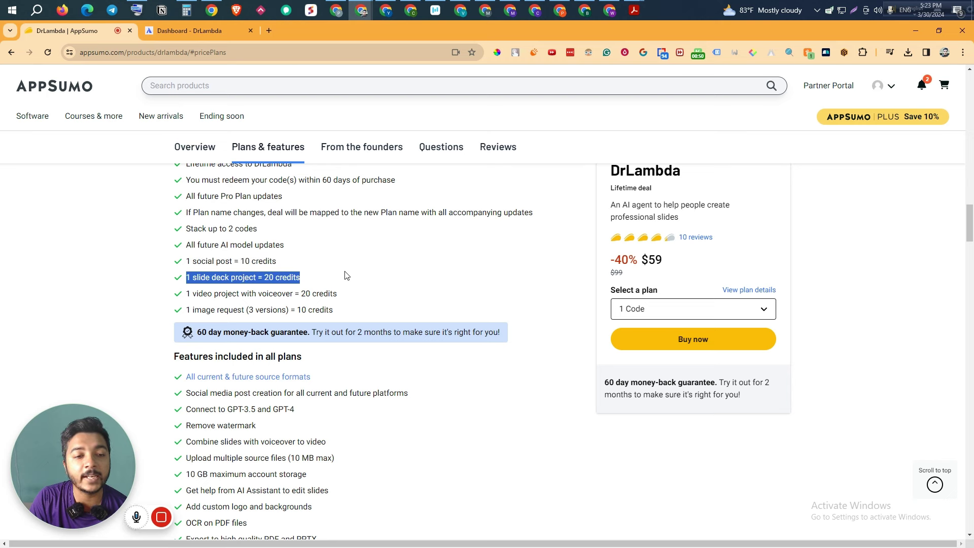
left_click_drag(188, 294, 349, 300)
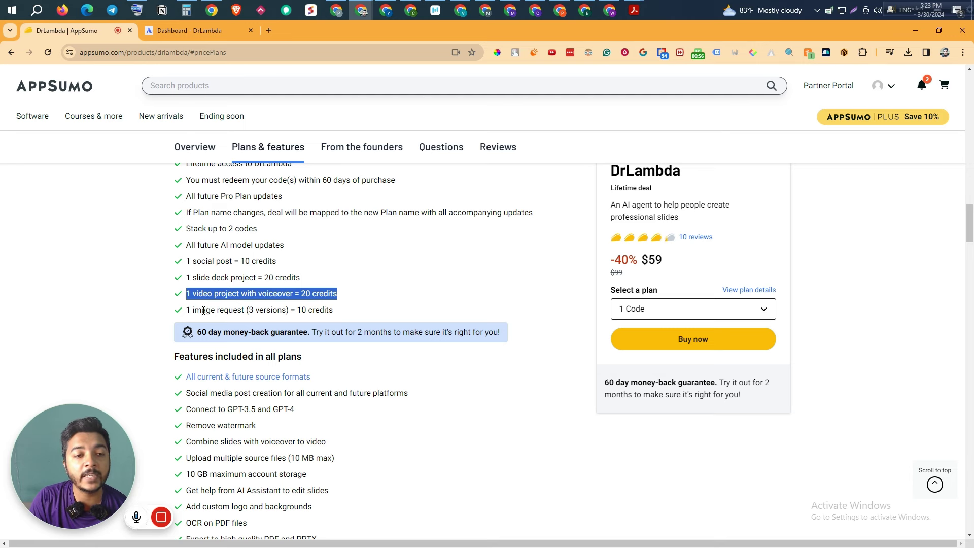
left_click_drag(203, 310, 339, 311)
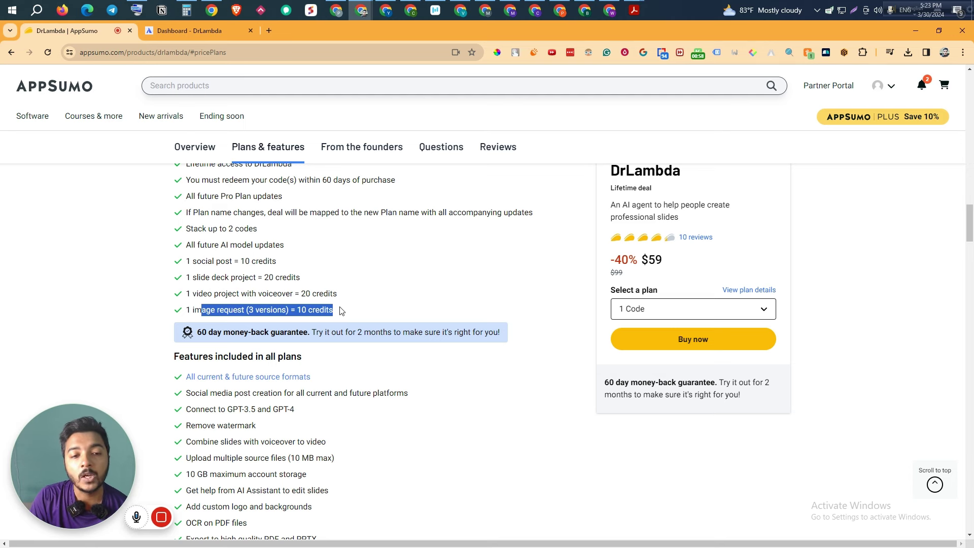
left_click(341, 311)
Read through the features included in all plans, from the GPT model connection to the PDF and PPTX export
scroll(341, 310, "down", 4)
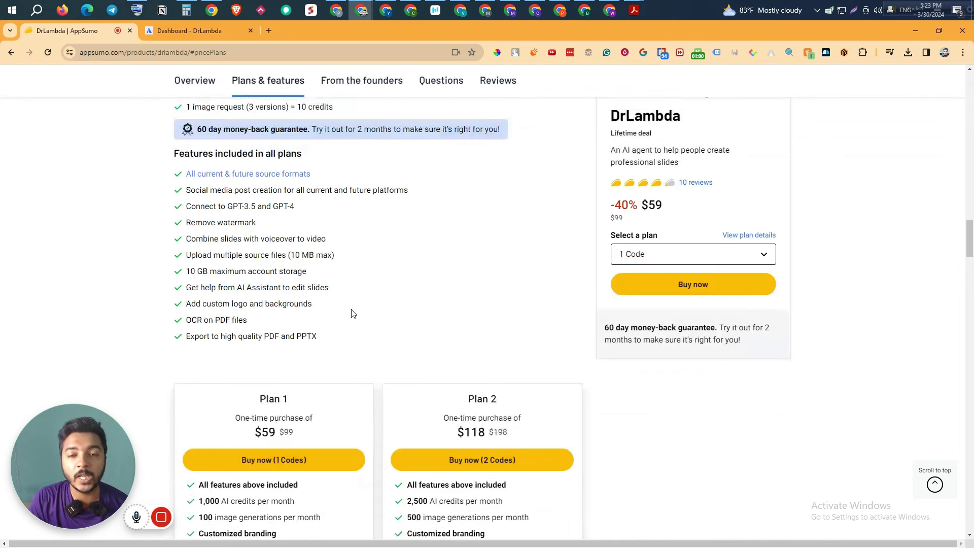
scroll(352, 311, "down", 3)
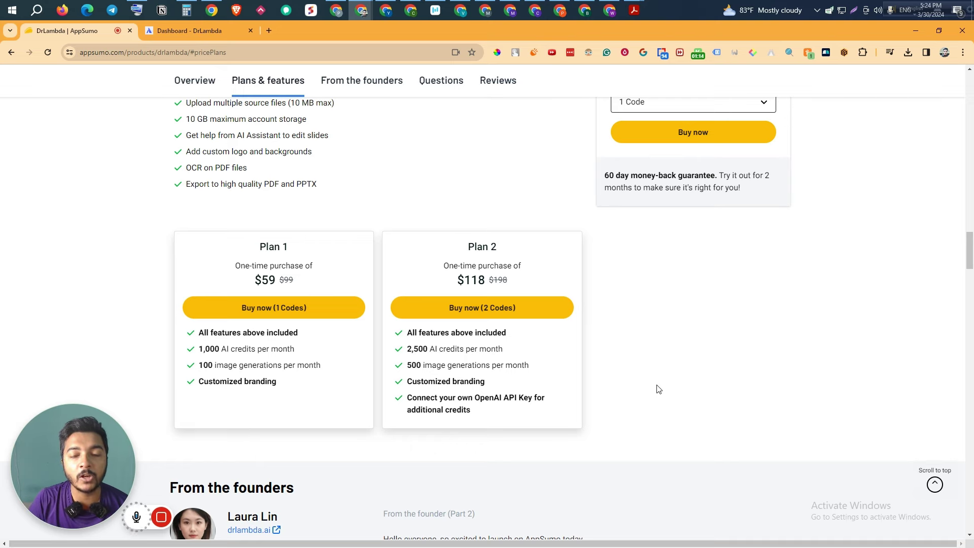
scroll(659, 389, "up", 4)
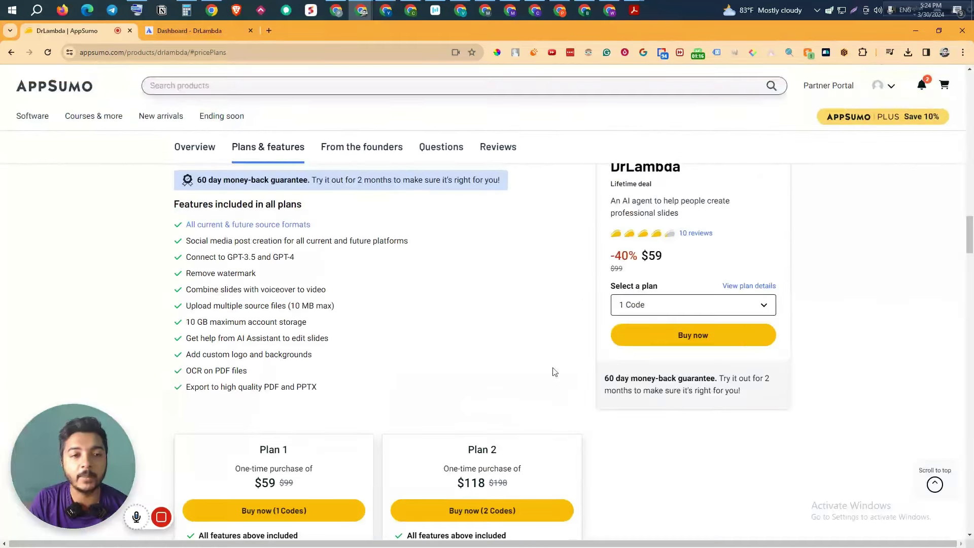
left_click_drag(198, 257, 346, 254)
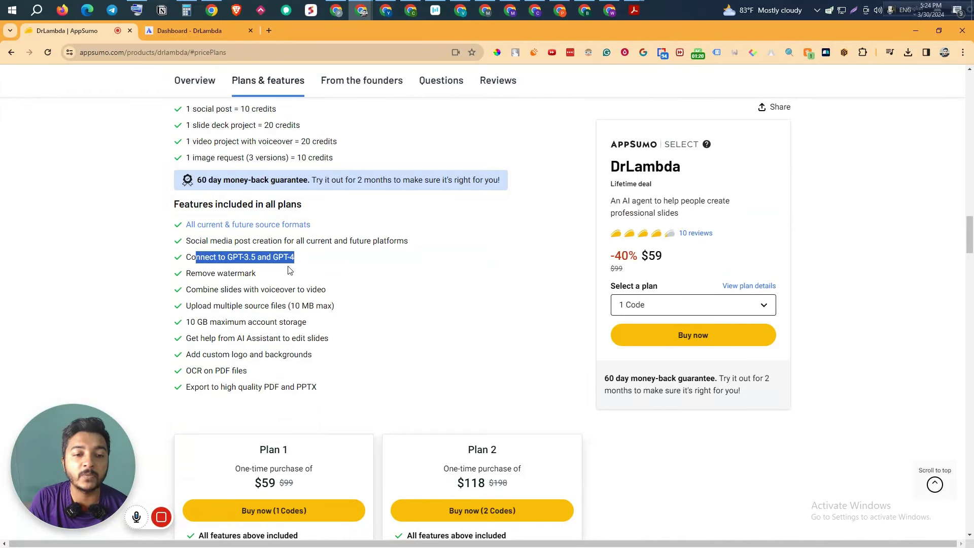
left_click_drag(191, 272, 315, 388)
left_click(399, 385)
scroll(686, 270, "up", 3)
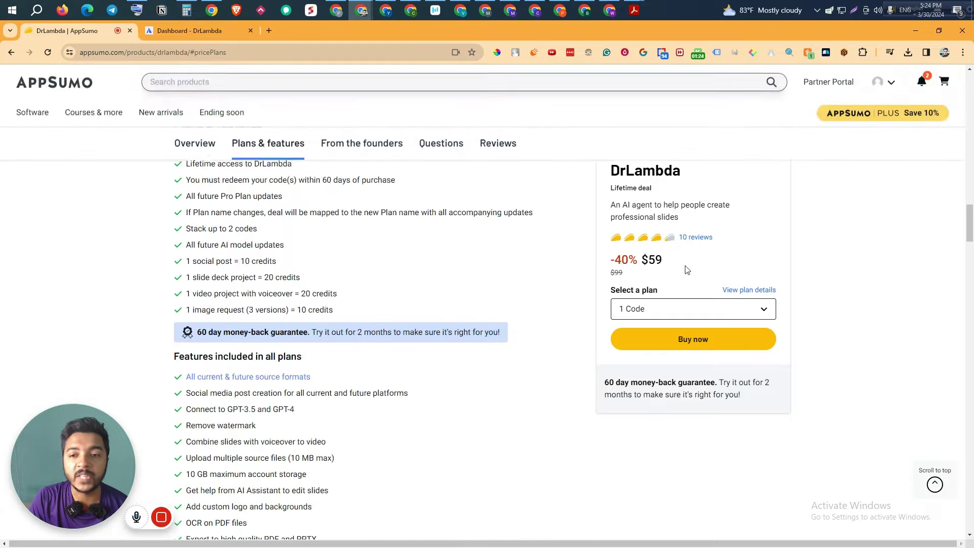
Open the DrLambda customer reviews, read through them and return to the start of the deal page
left_click(698, 237)
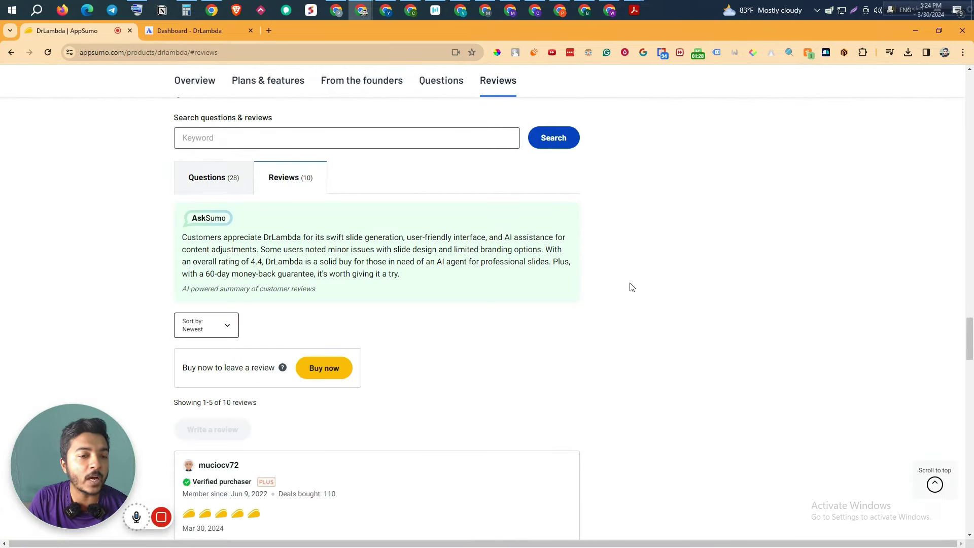
scroll(381, 285, "down", 10)
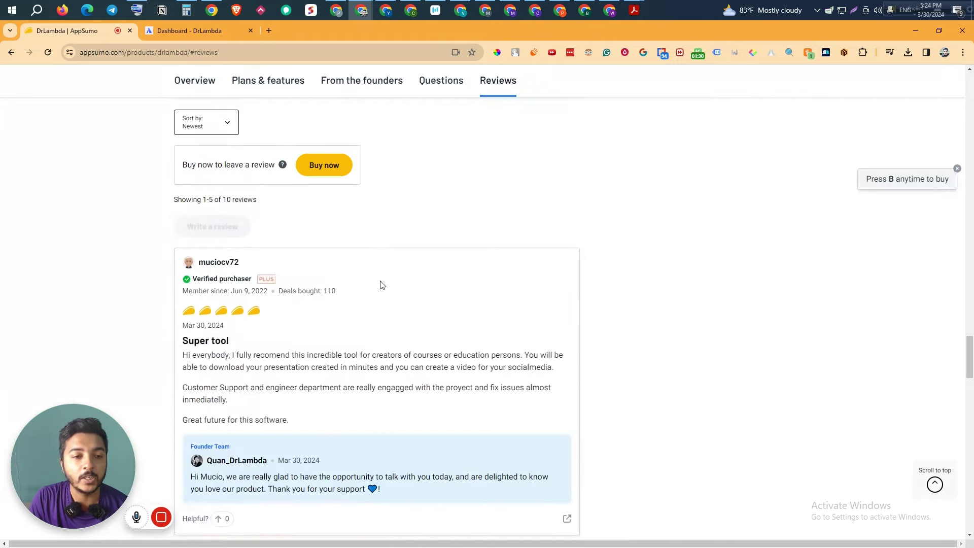
scroll(382, 285, "down", 2)
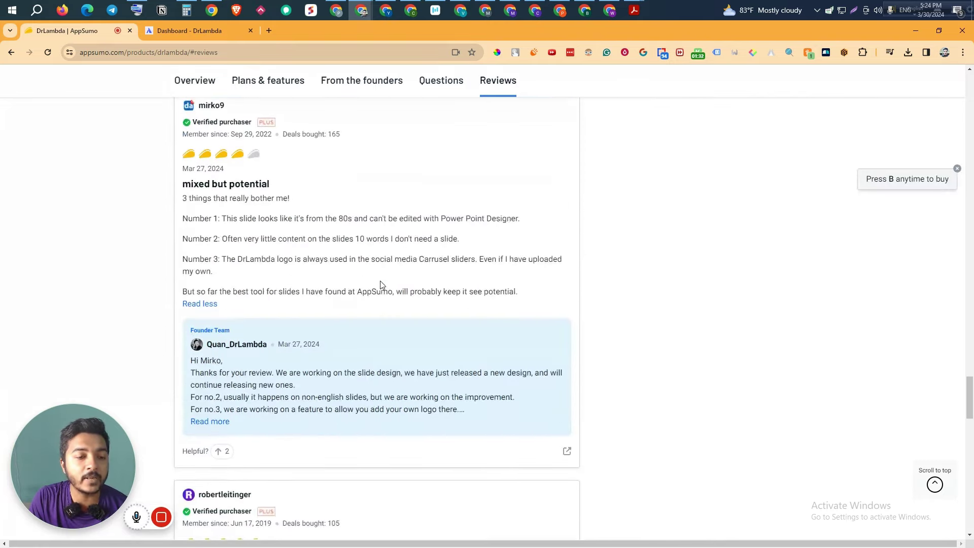
scroll(381, 285, "down", 5)
scroll(289, 287, "down", 3)
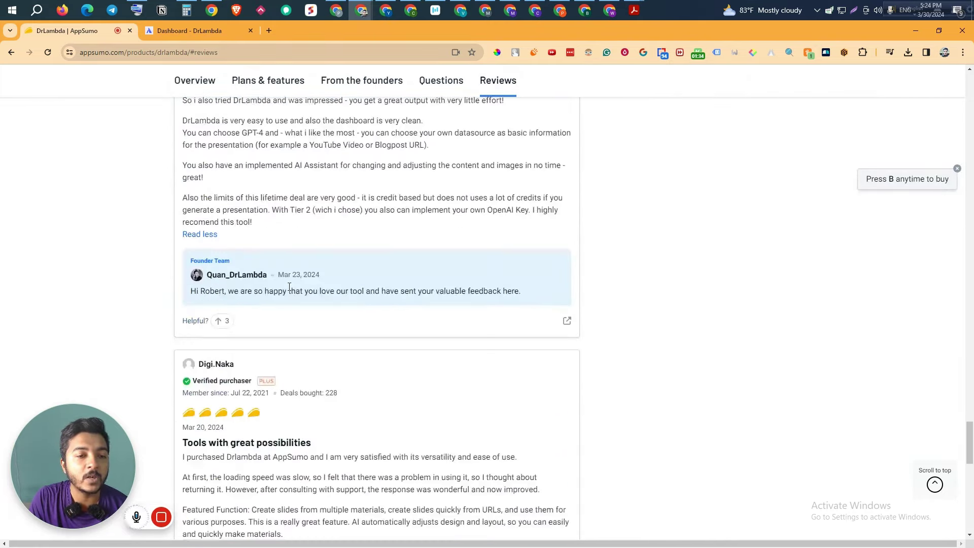
scroll(289, 287, "down", 10)
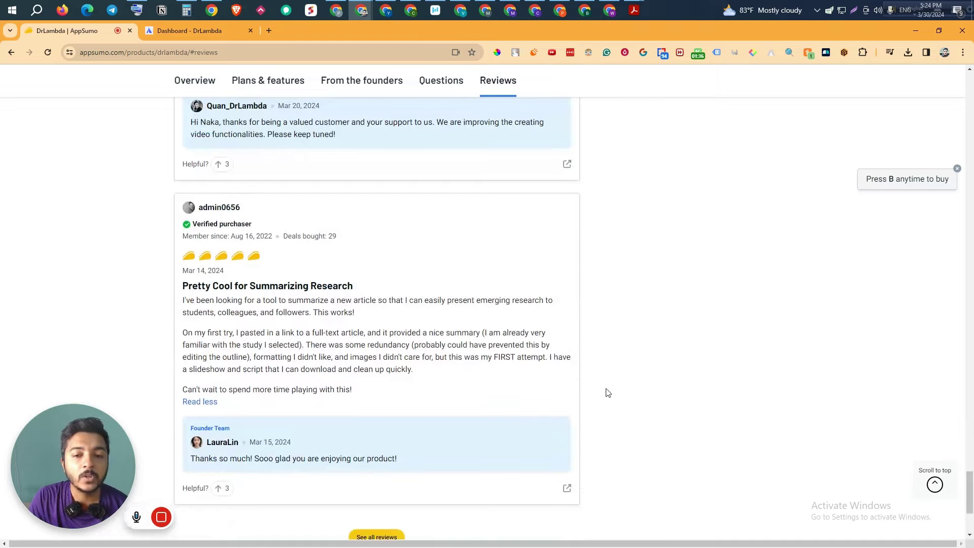
scroll(604, 387, "up", 15)
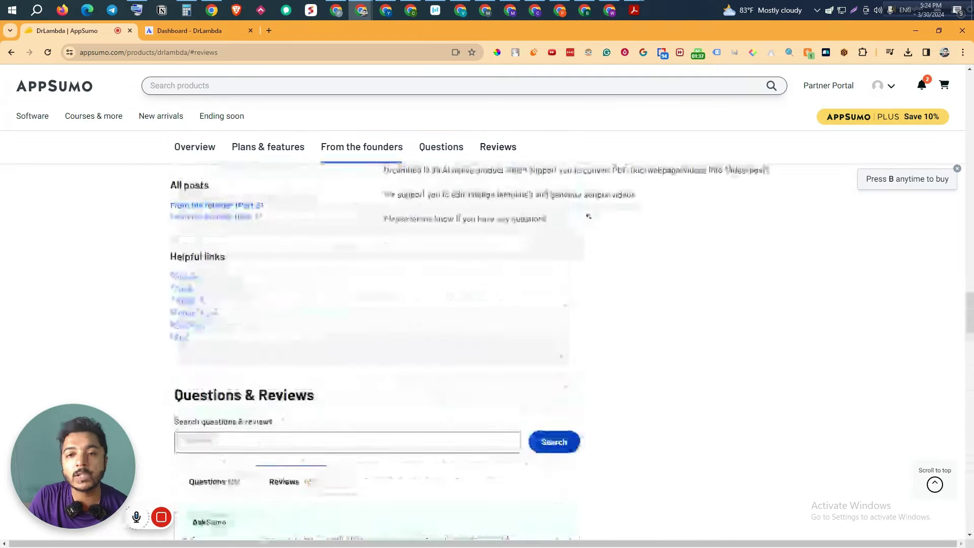
scroll(589, 216, "up", 15)
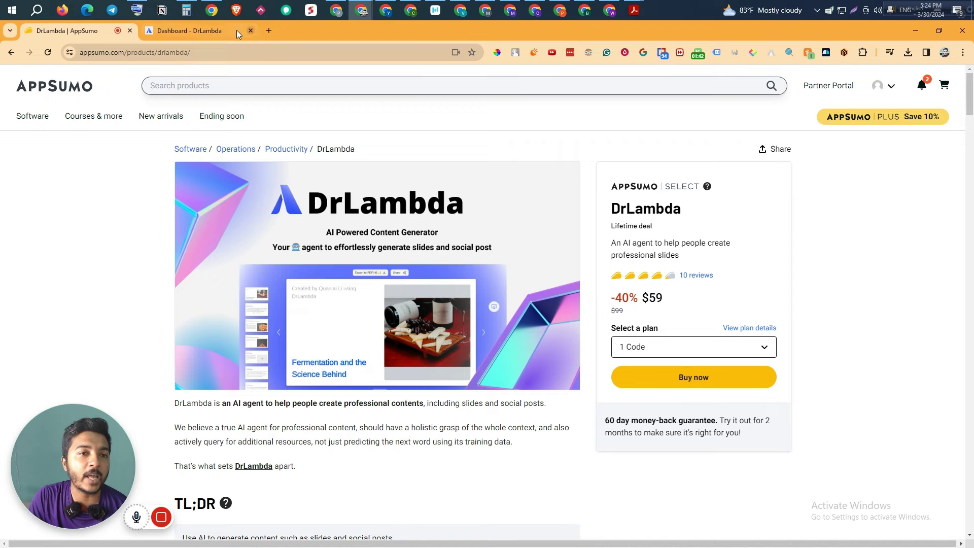
Switch to the DrLambda dashboard and start a new project of the Slides type
left_click(217, 29)
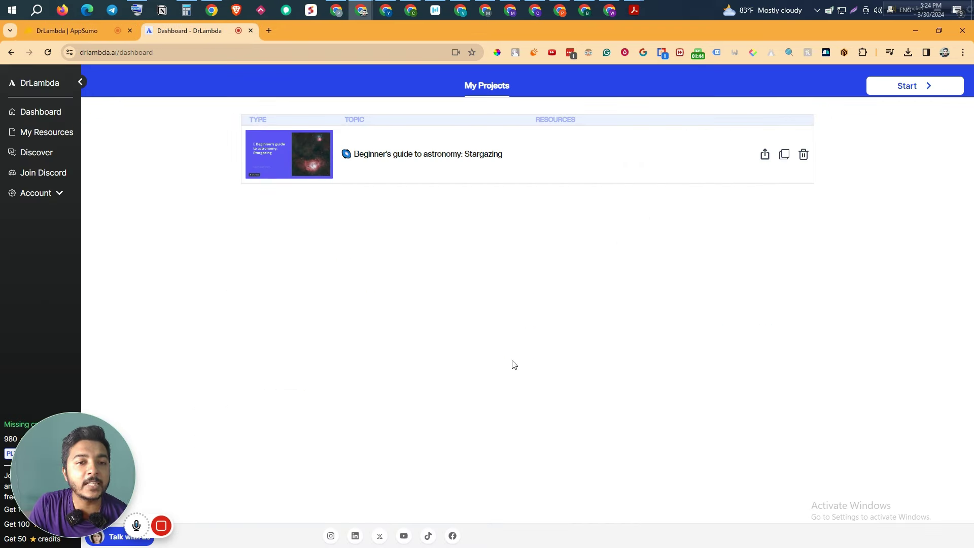
left_click_drag(72, 472, 89, 315)
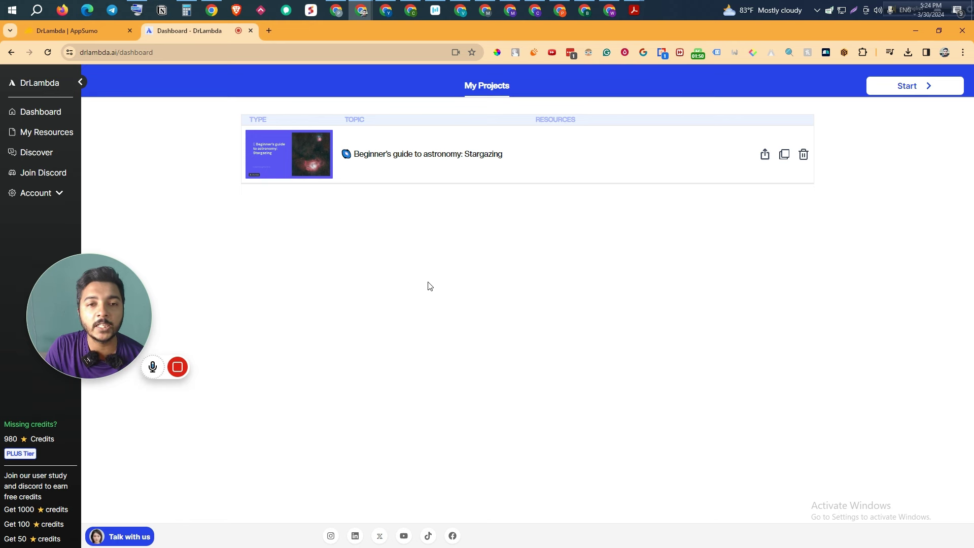
mouse_move(177, 366)
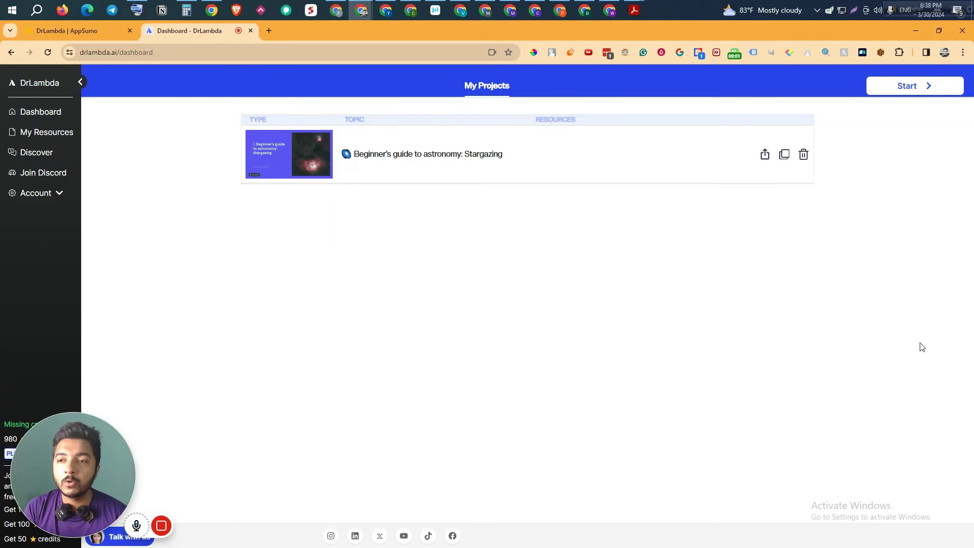
left_click(908, 87)
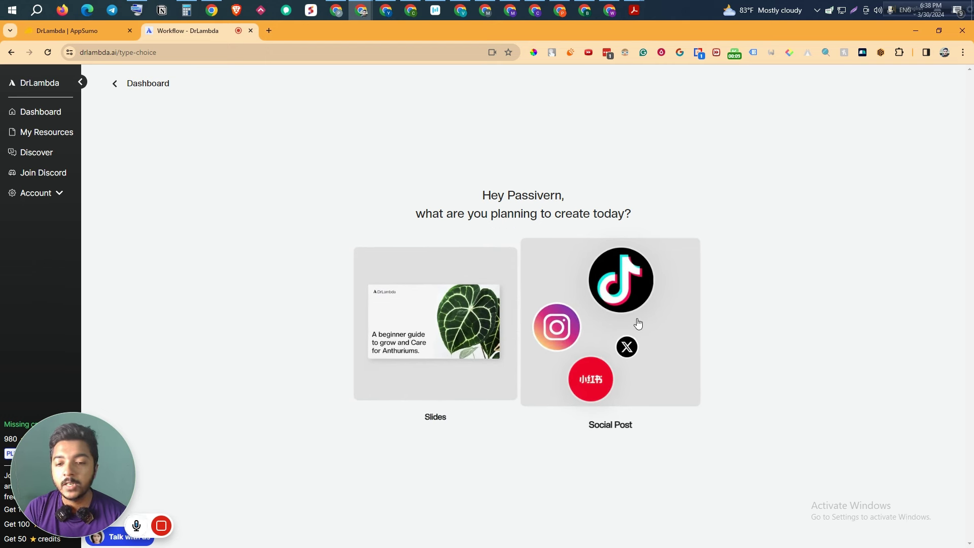
left_click(429, 322)
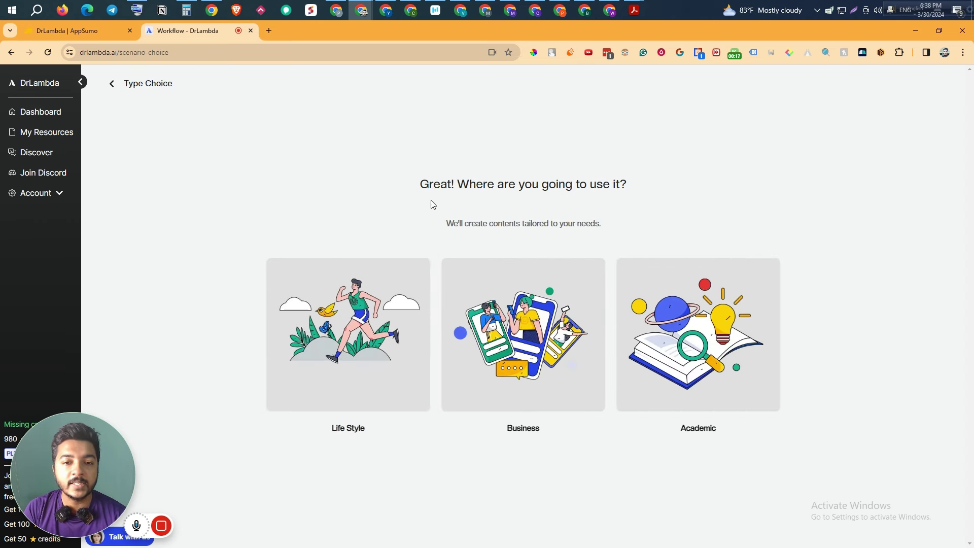
Choose Business as the usage scenario and create the presentation from a topic
left_click_drag(461, 186, 646, 187)
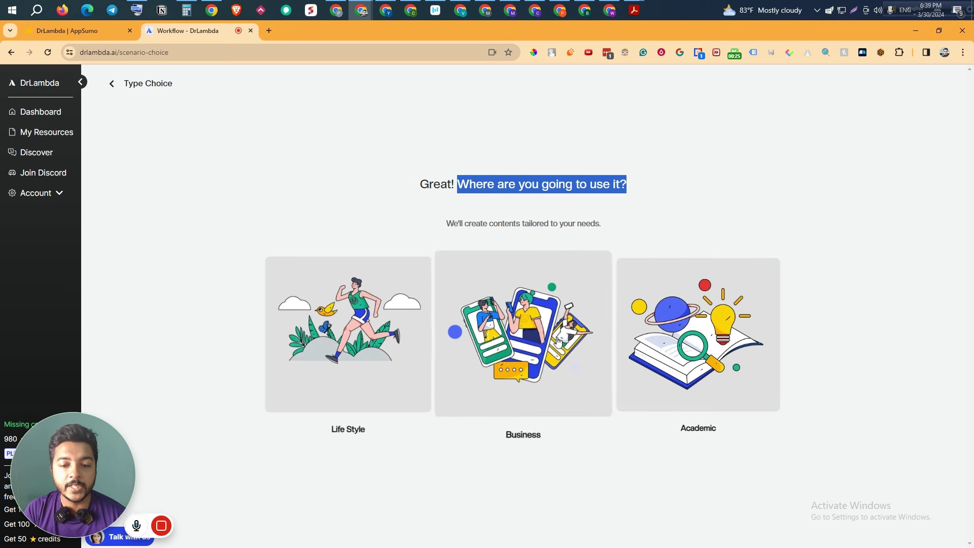
left_click(527, 337)
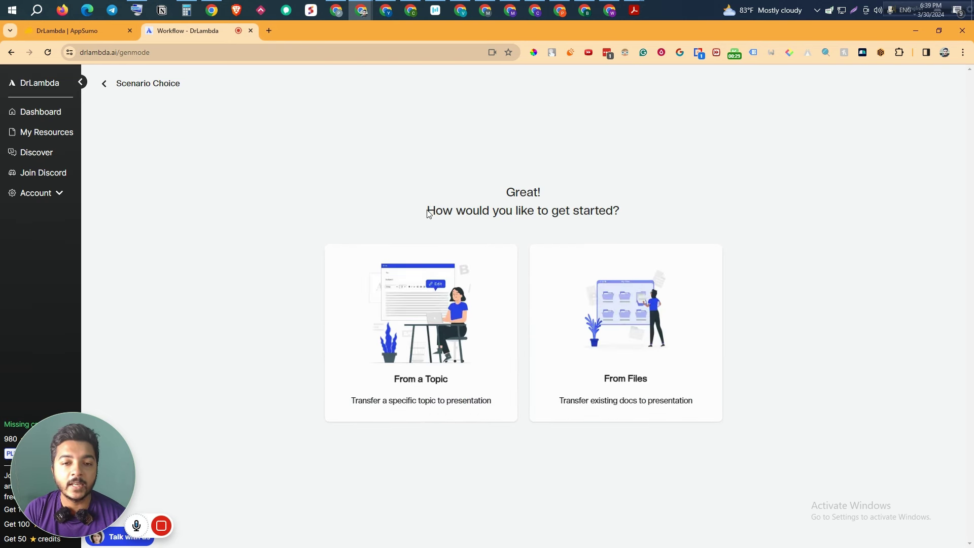
left_click_drag(427, 213, 620, 215)
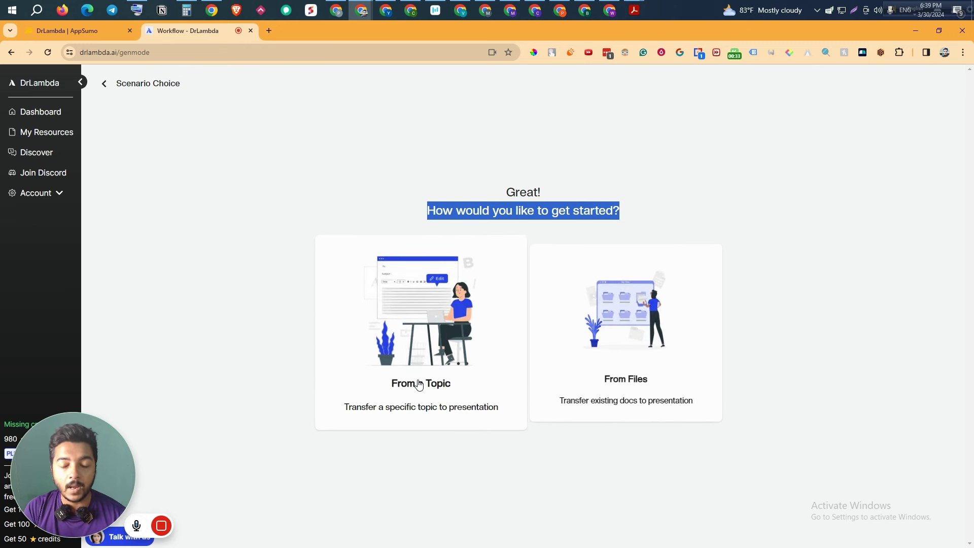
left_click(265, 293)
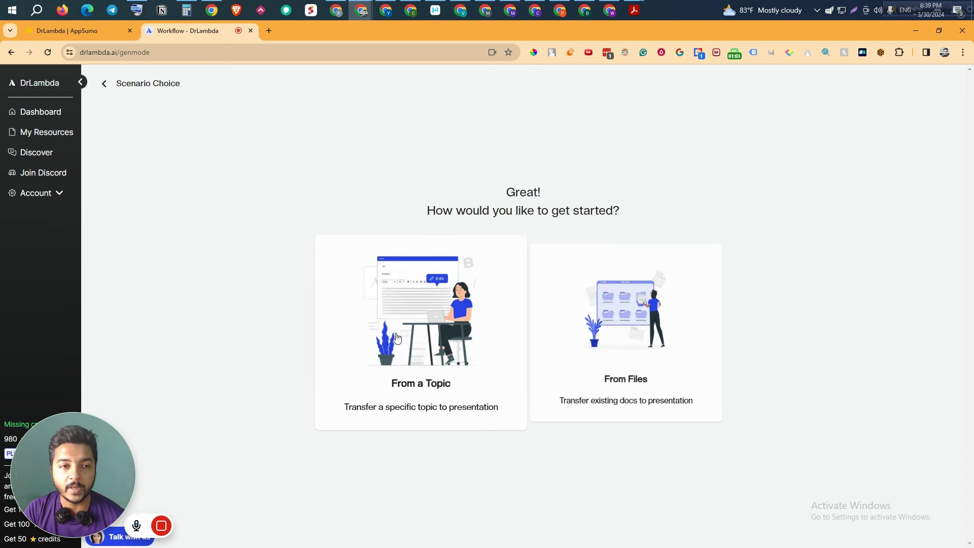
left_click(427, 355)
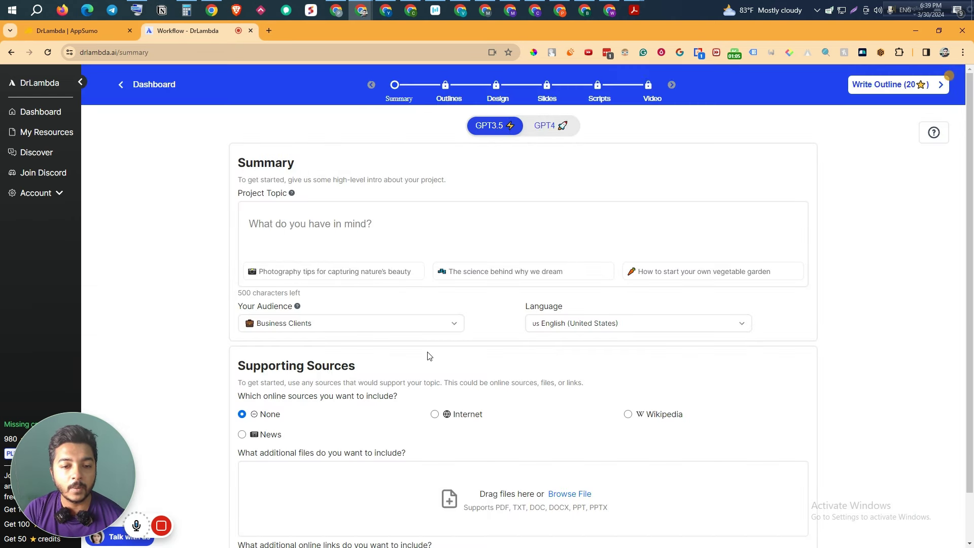
Use the suggested topic "The impact of music on mental health" as the project topic
left_click(317, 232)
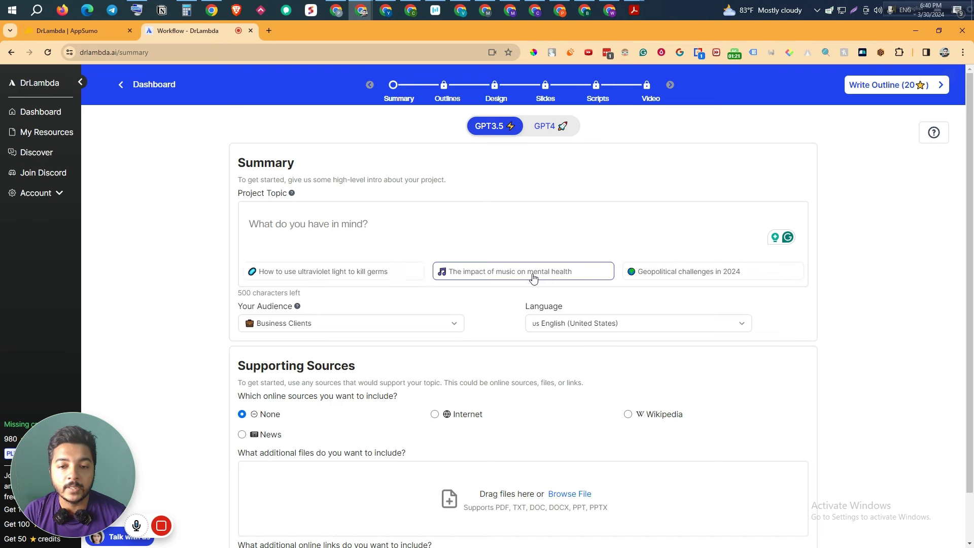
left_click(467, 274)
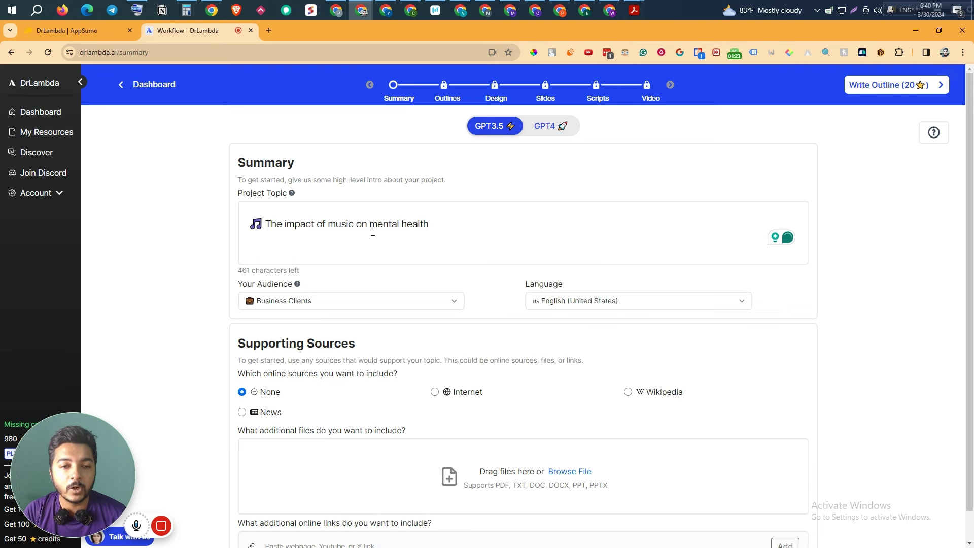
left_click_drag(546, 231, 208, 226)
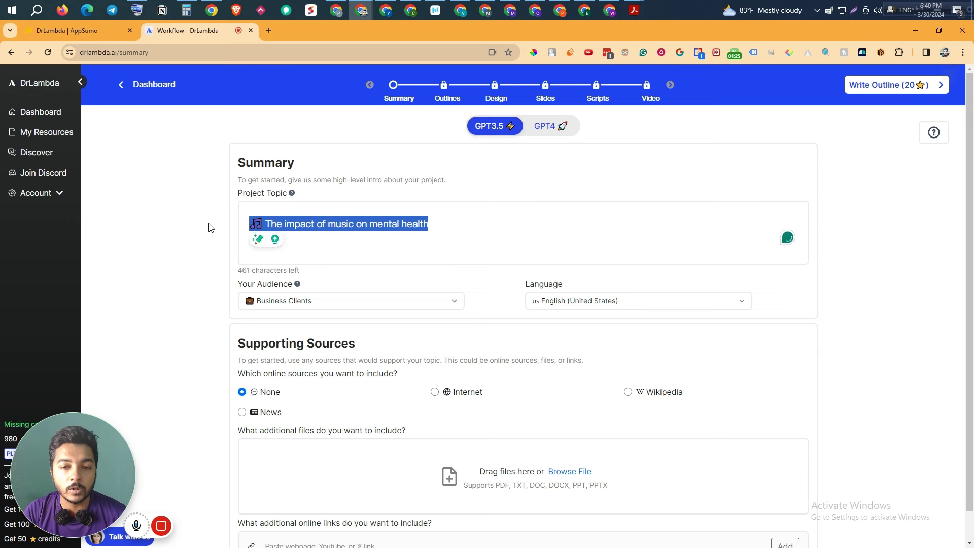
left_click(496, 242)
left_click(549, 247)
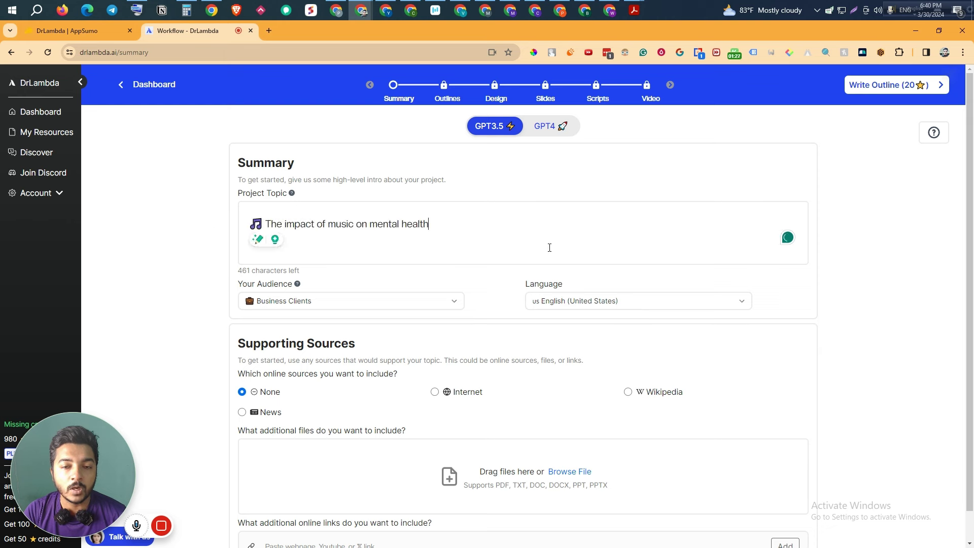
Switch the generation model to GPT4
left_click(552, 128)
left_click(492, 131)
left_click(545, 128)
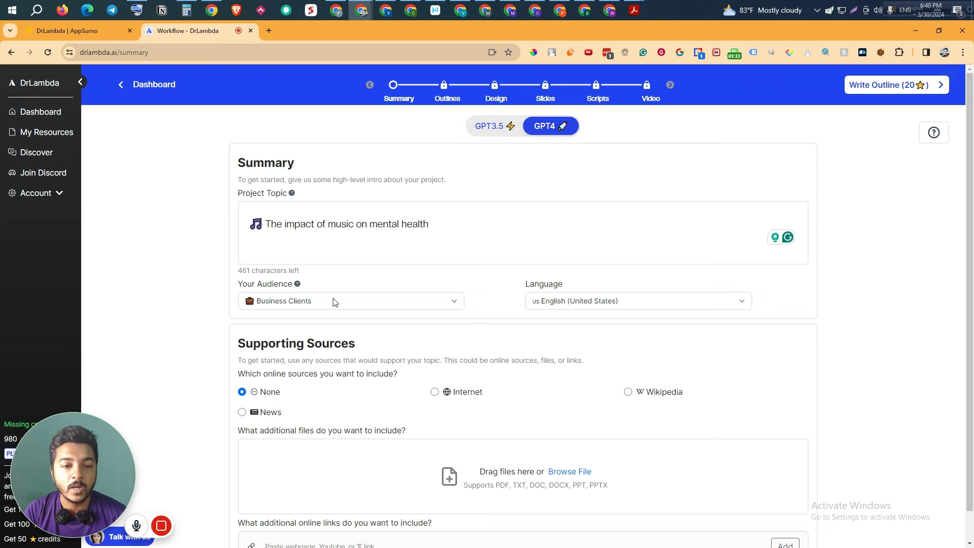
Set the audience to Students and keep English (United States) as the language
left_click(302, 302)
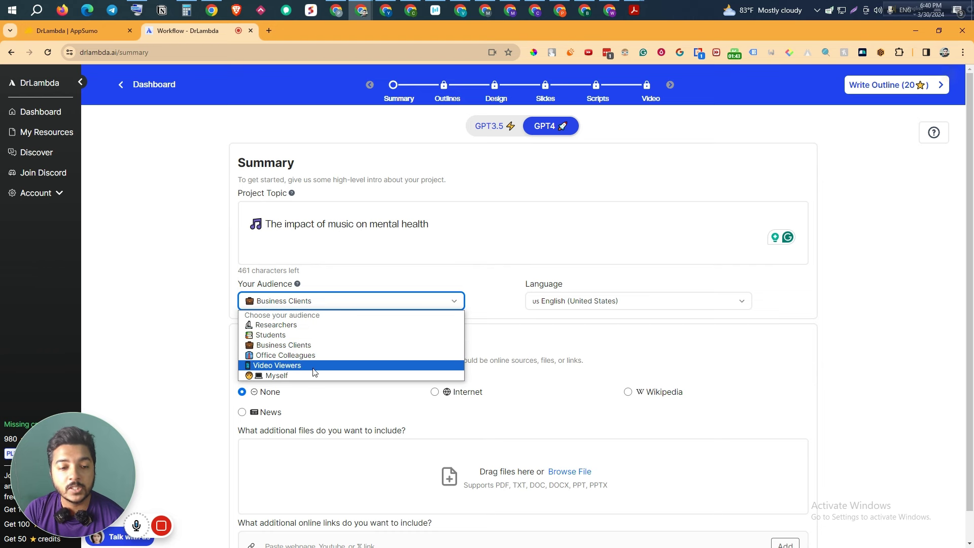
left_click(297, 335)
left_click(576, 300)
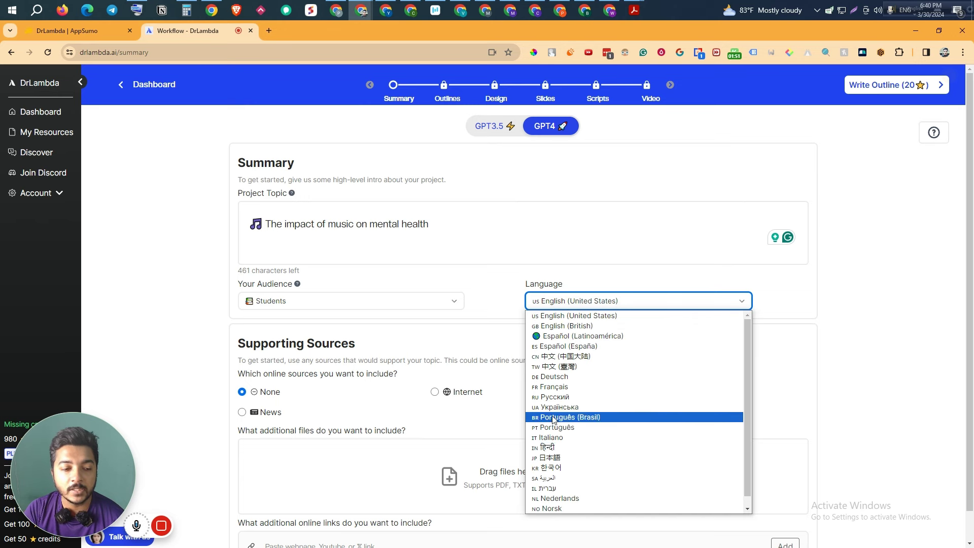
left_click(585, 304)
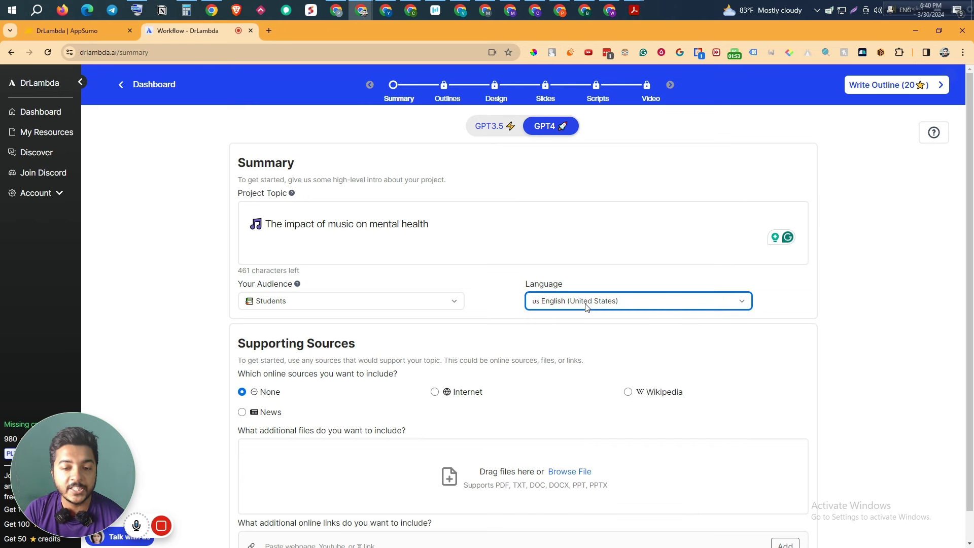
Choose Internet as the online source to include among the supporting sources
scroll(238, 371, "down", 1)
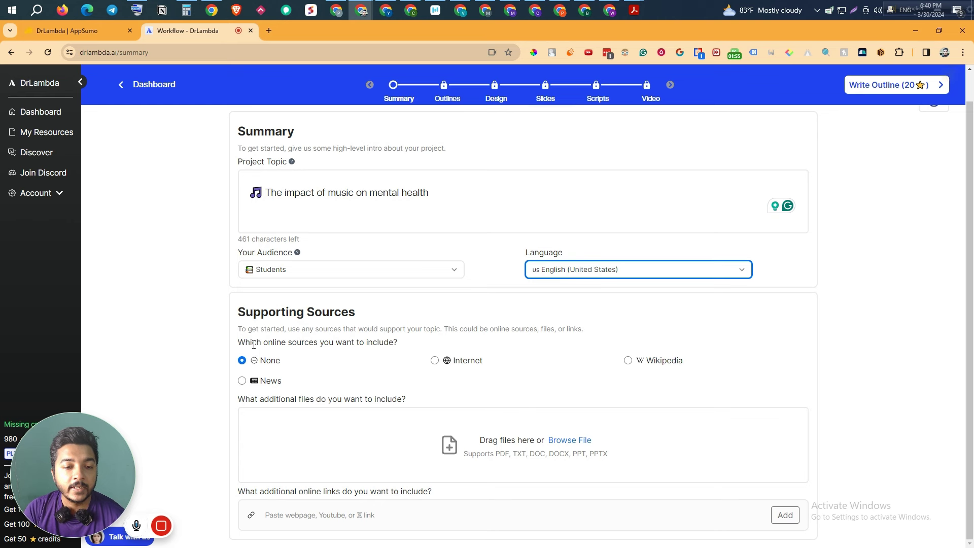
left_click_drag(240, 339, 409, 345)
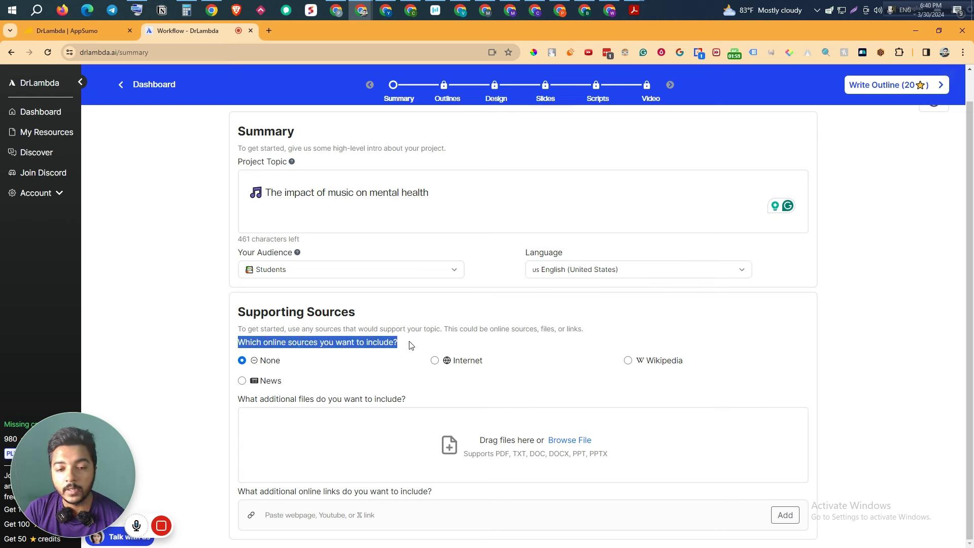
left_click(411, 346)
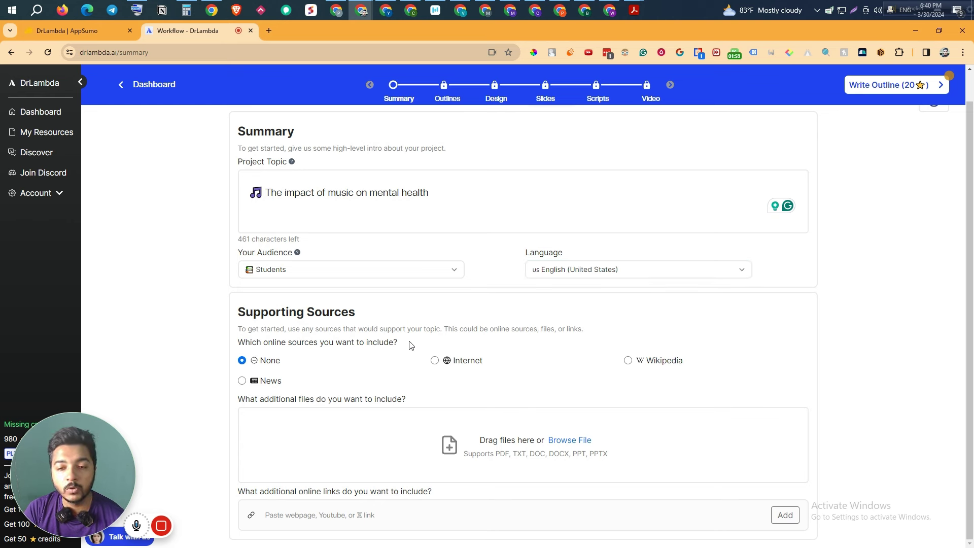
left_click(434, 361)
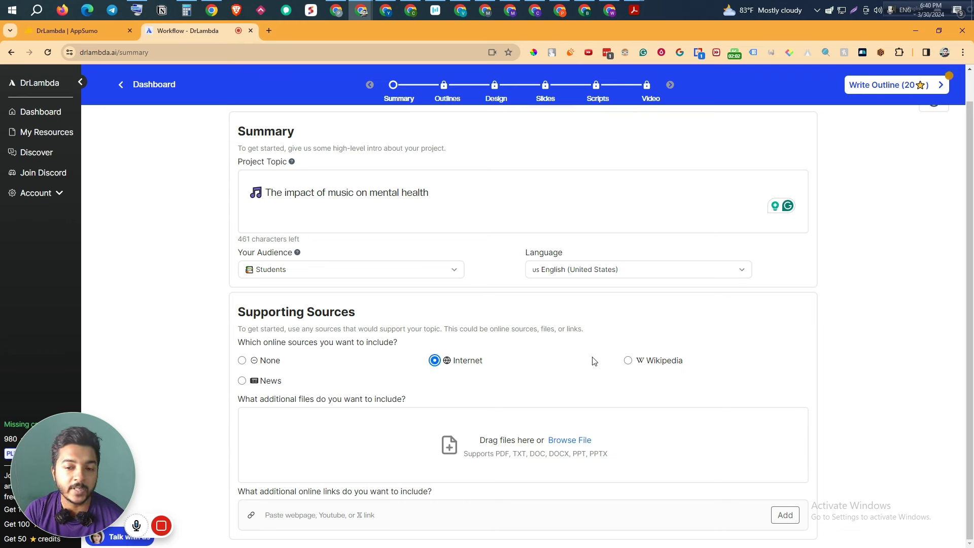
left_click(628, 360)
left_click(243, 382)
left_click(434, 360)
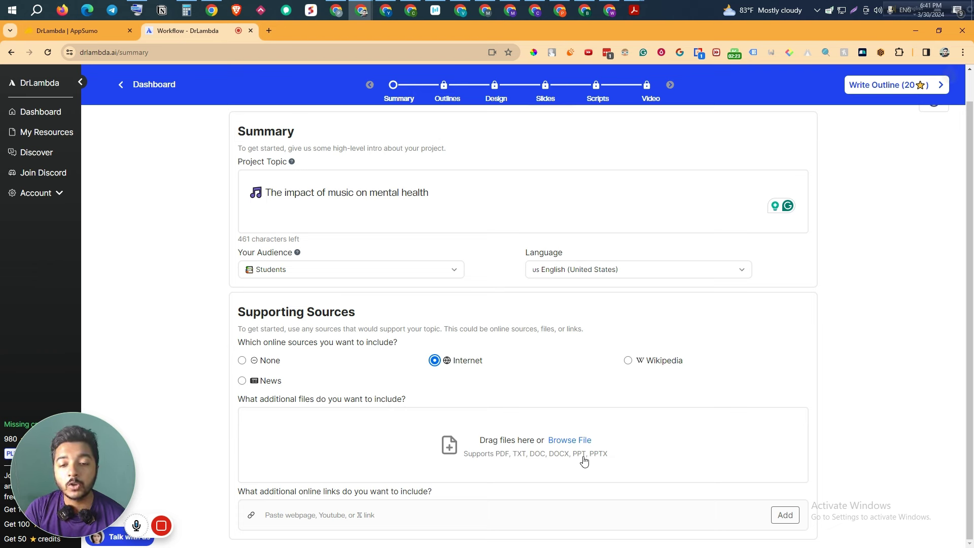
left_click(319, 515)
left_click(236, 501)
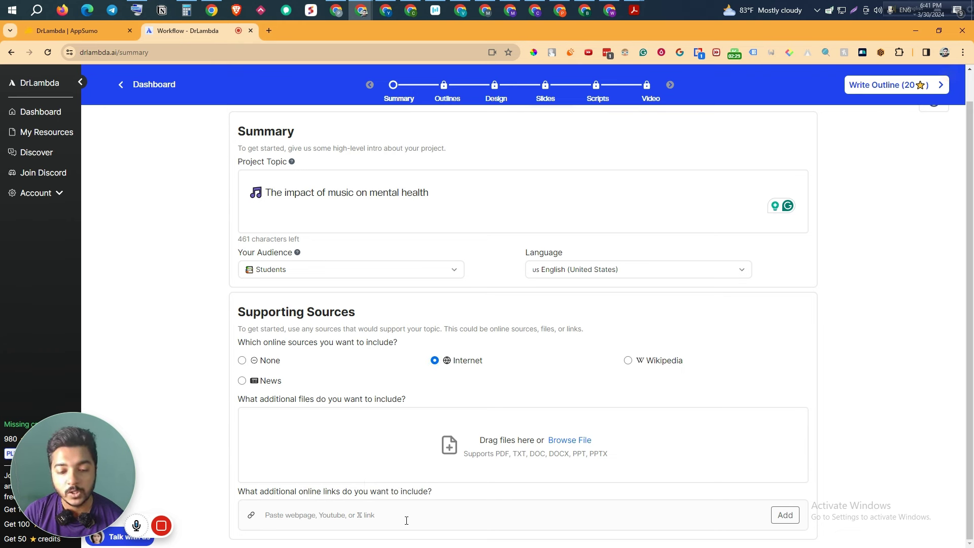
left_click(341, 516)
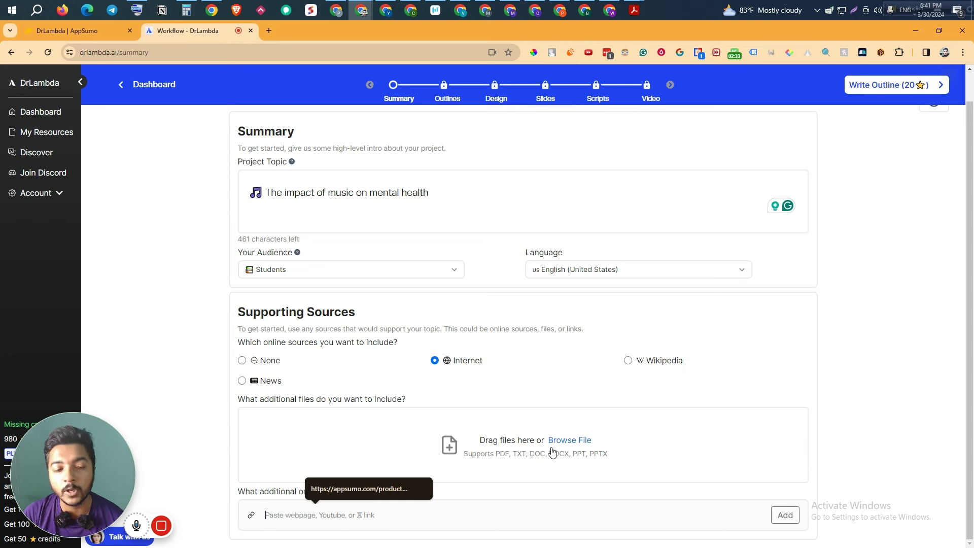
left_click(872, 431)
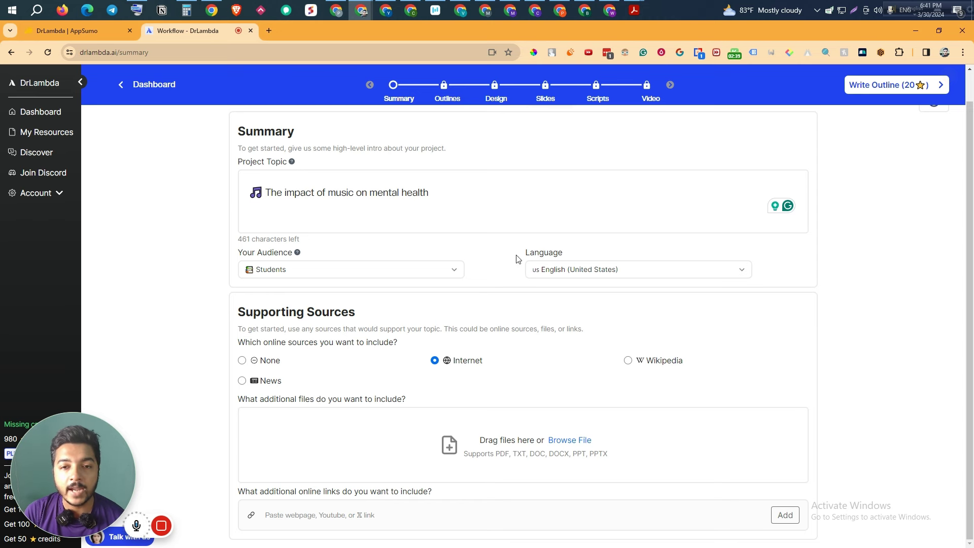
Generate the outline from the completed project summary
scroll(842, 280, "up", 1)
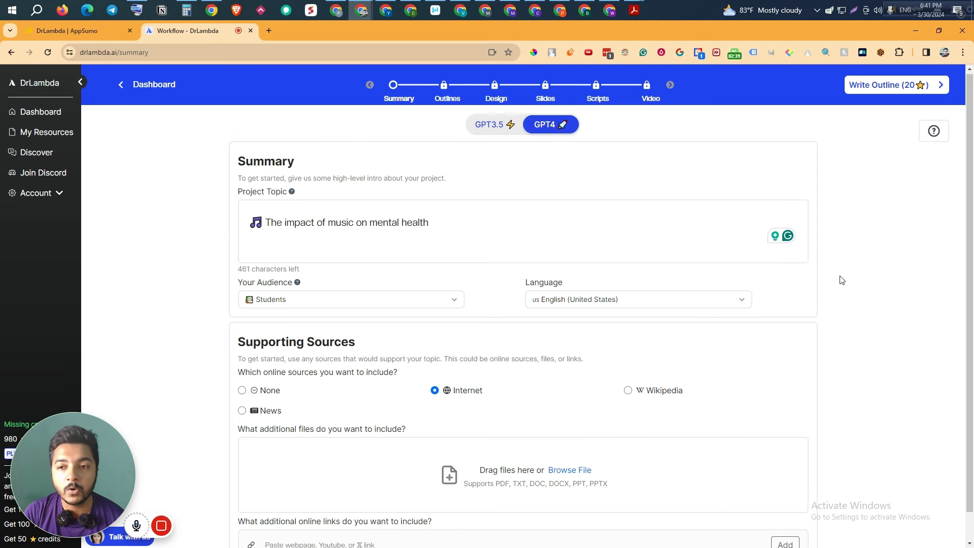
left_click(873, 87)
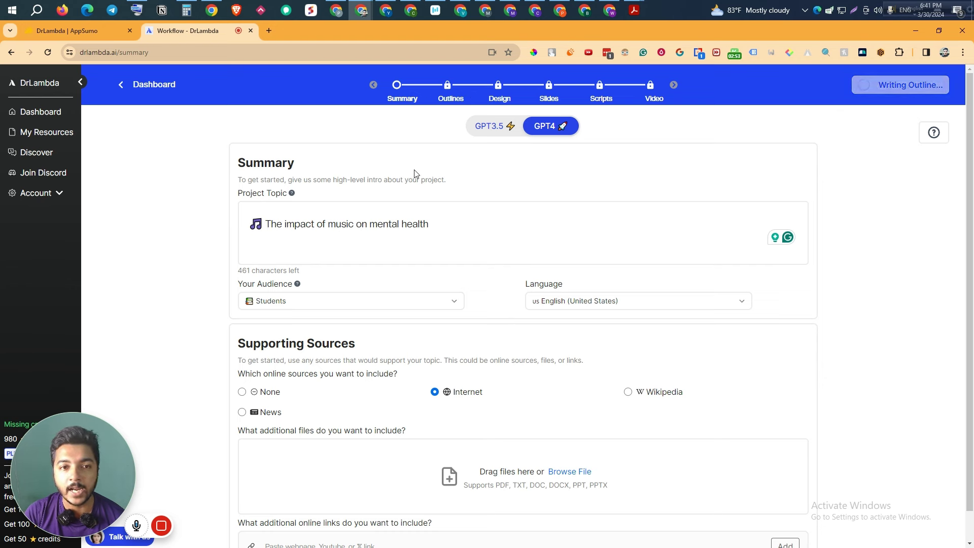
mouse_move(206, 526)
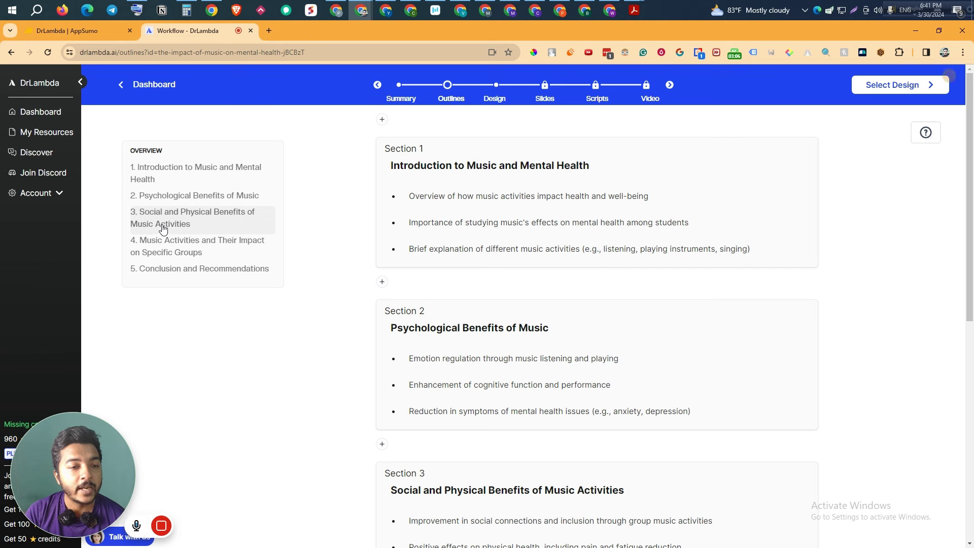
Look over the section overview and the first bullet of Section 1 in the generated outline
left_click_drag(147, 242, 285, 269)
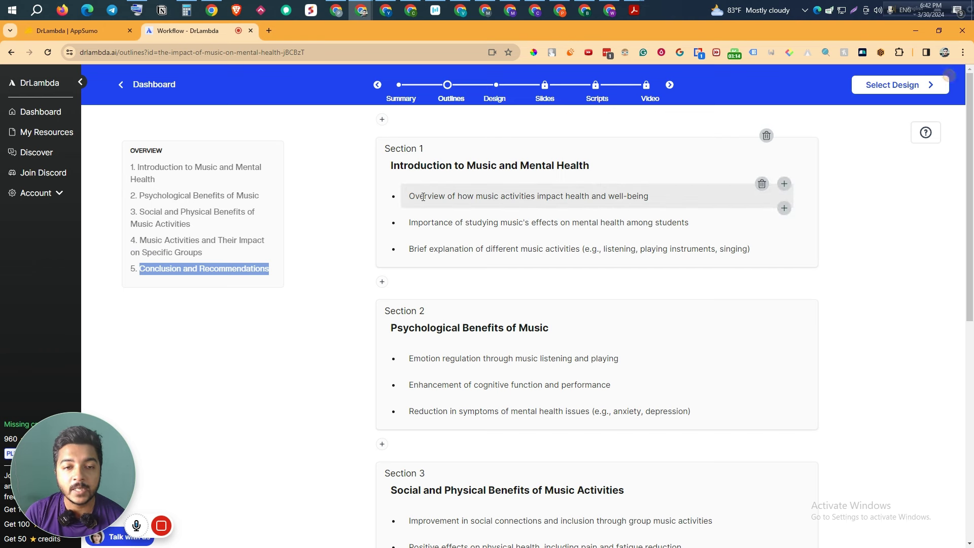
left_click_drag(423, 196, 658, 190)
left_click(653, 196)
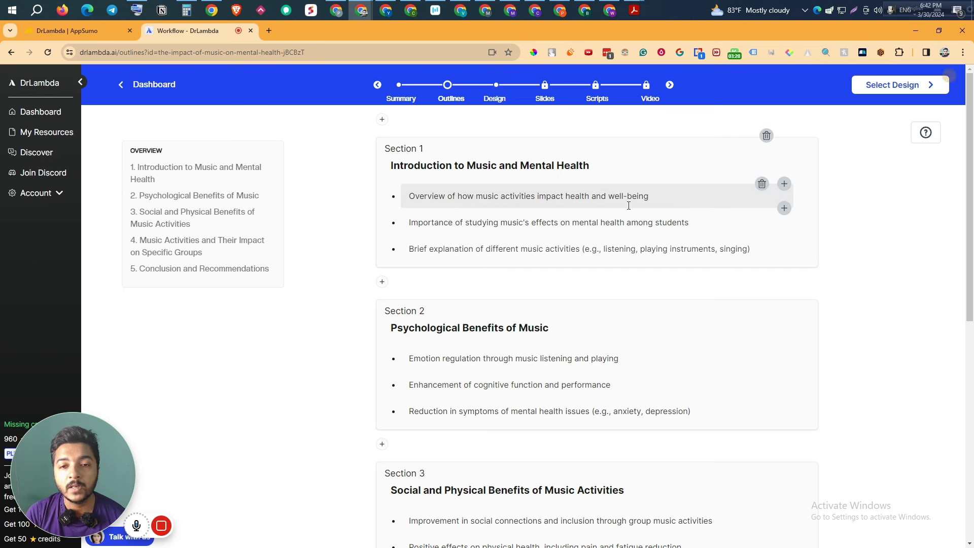
triple_click(559, 198)
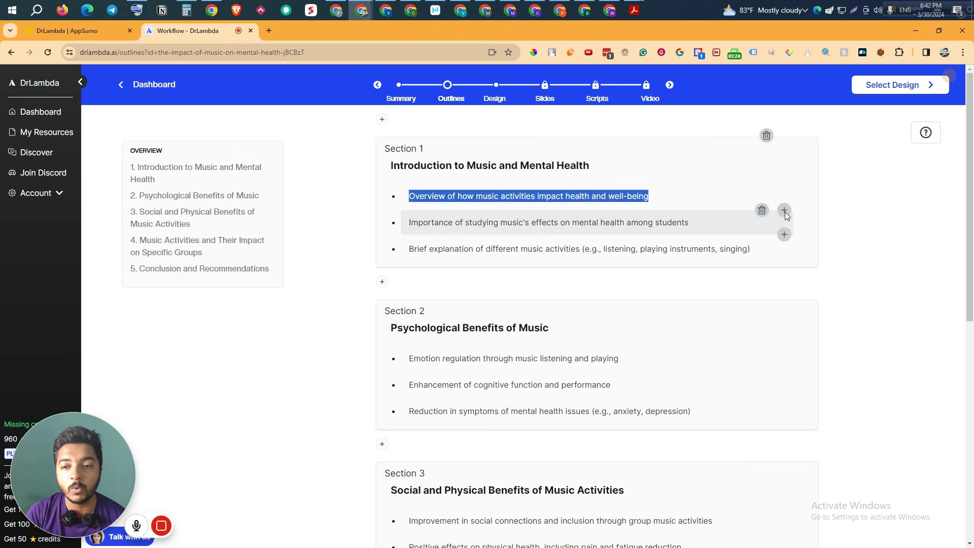
Add a trial bullet reading "Here" after the first bullet of Section 1 and remove it again
left_click(784, 209)
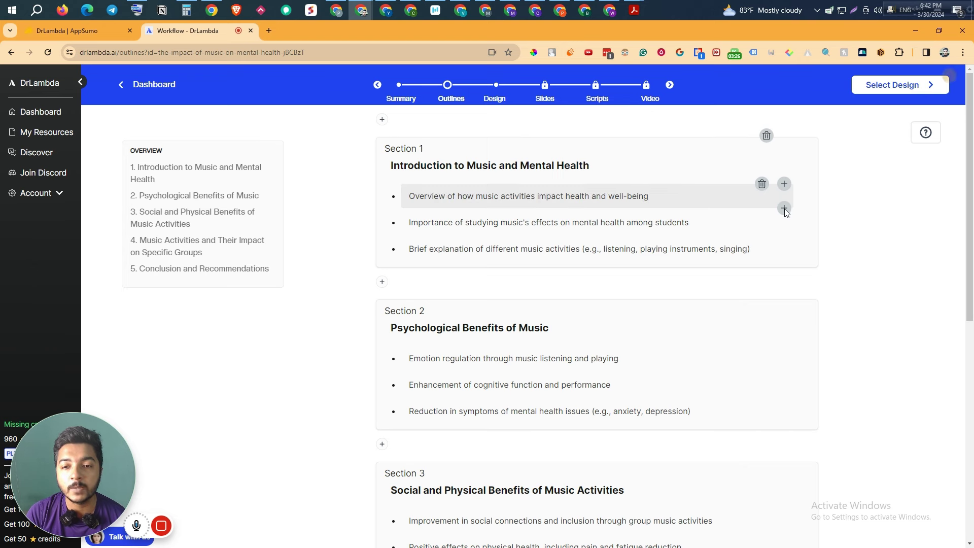
triple_click(425, 225)
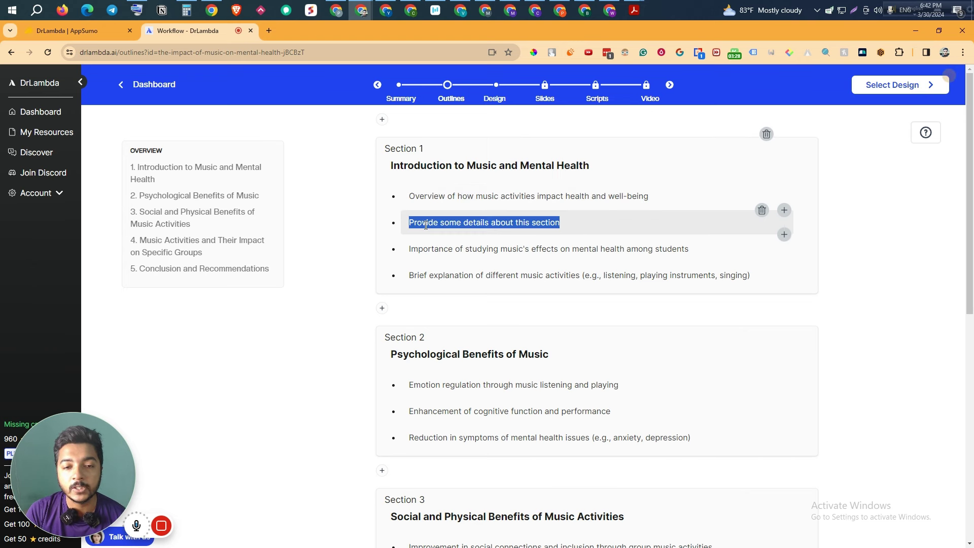
type("Here")
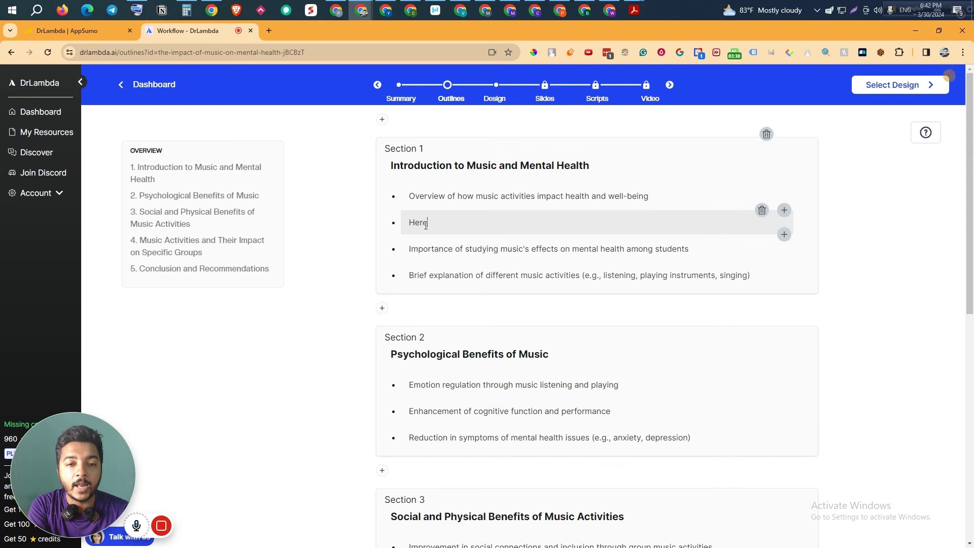
key("BackSpace")
key("BackSpace")
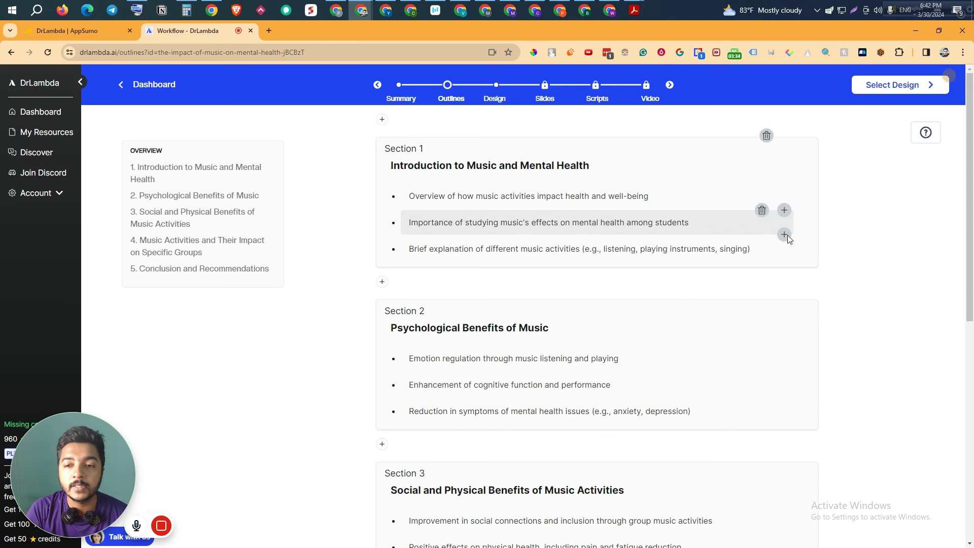
Try adding a bullet after Section 1's second bullet and a new section below Section 1, deleting each again
left_click(785, 235)
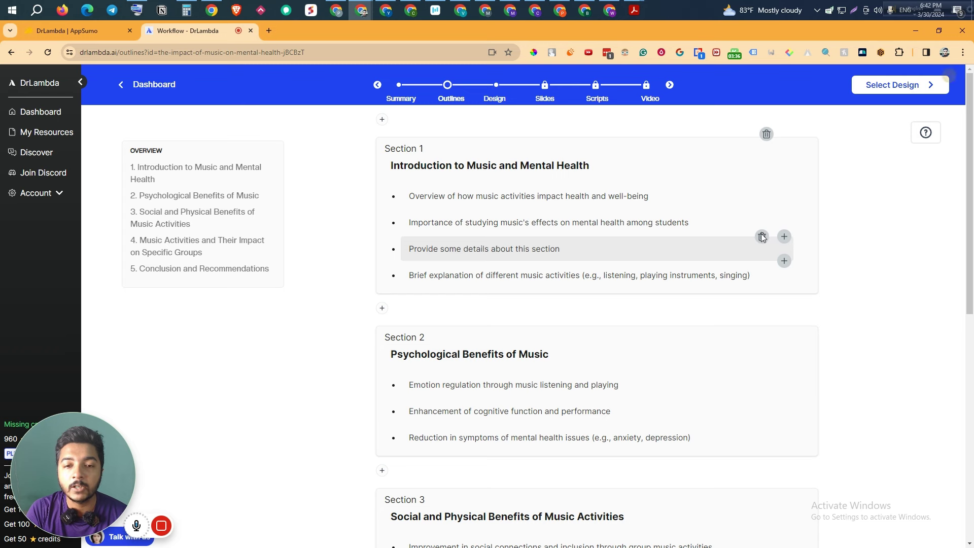
left_click(761, 237)
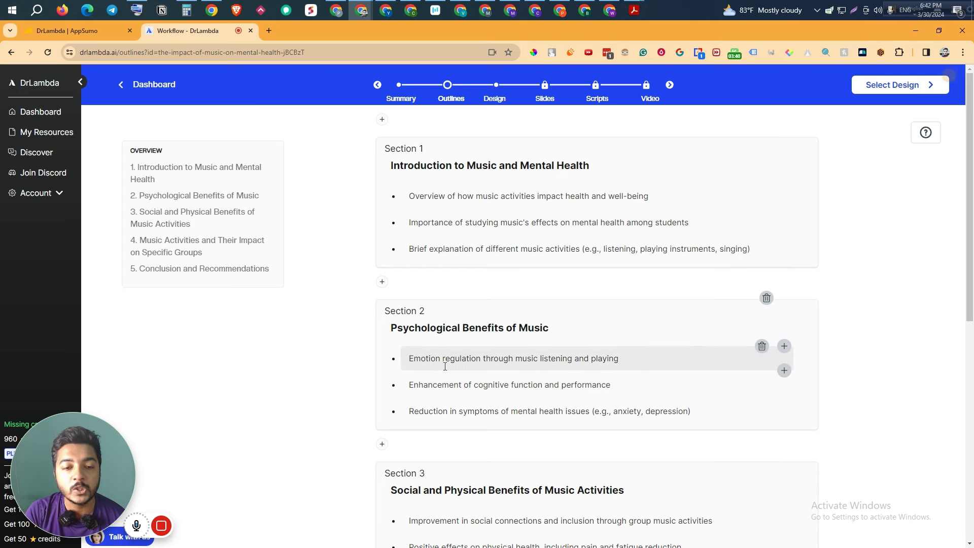
left_click(382, 282)
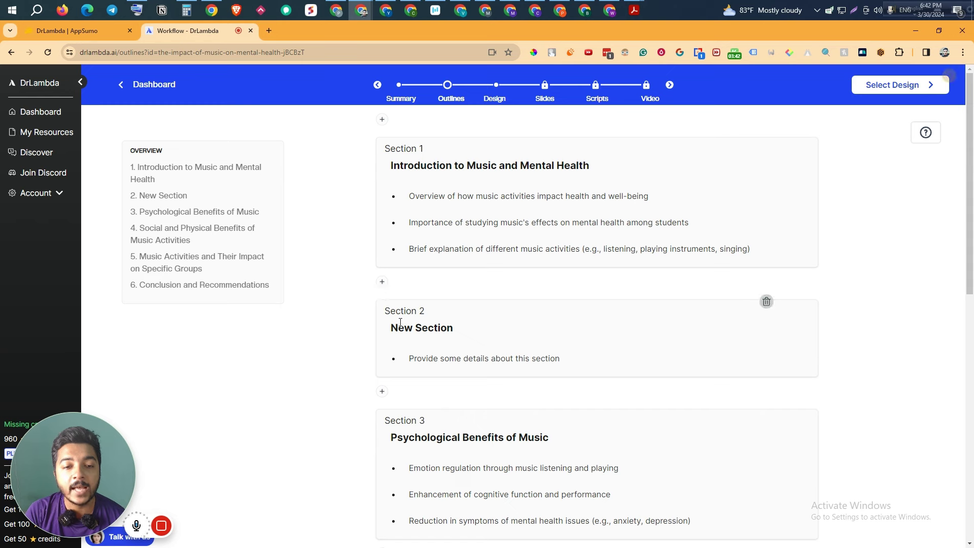
left_click(766, 301)
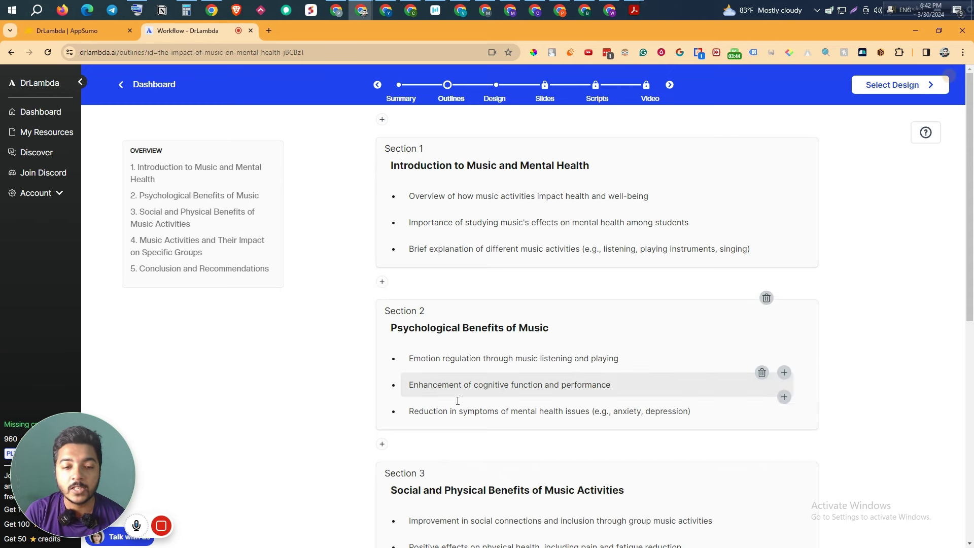
Review the outline sections from the introduction through Conclusion and Recommendations
scroll(570, 409, "down", 5)
scroll(571, 408, "down", 3)
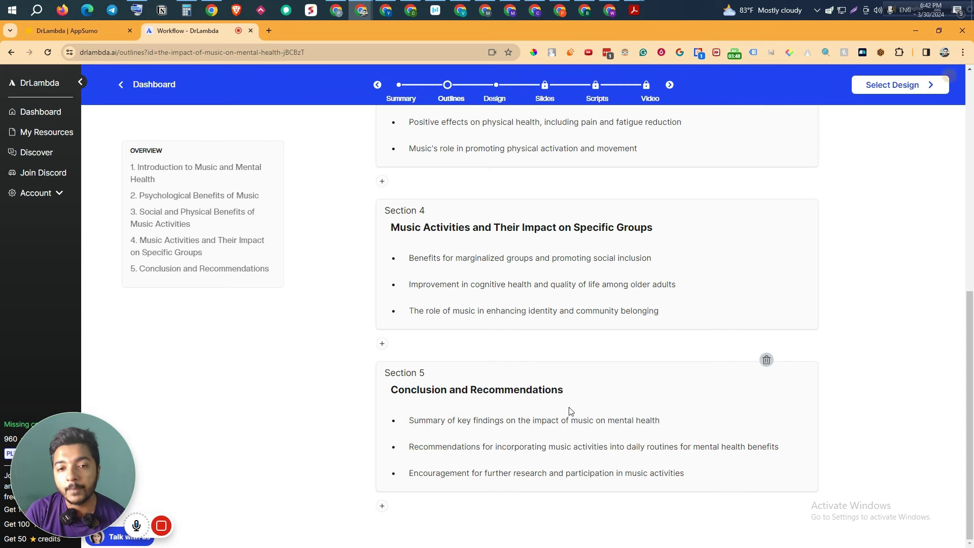
scroll(571, 410, "up", 5)
scroll(570, 411, "up", 3)
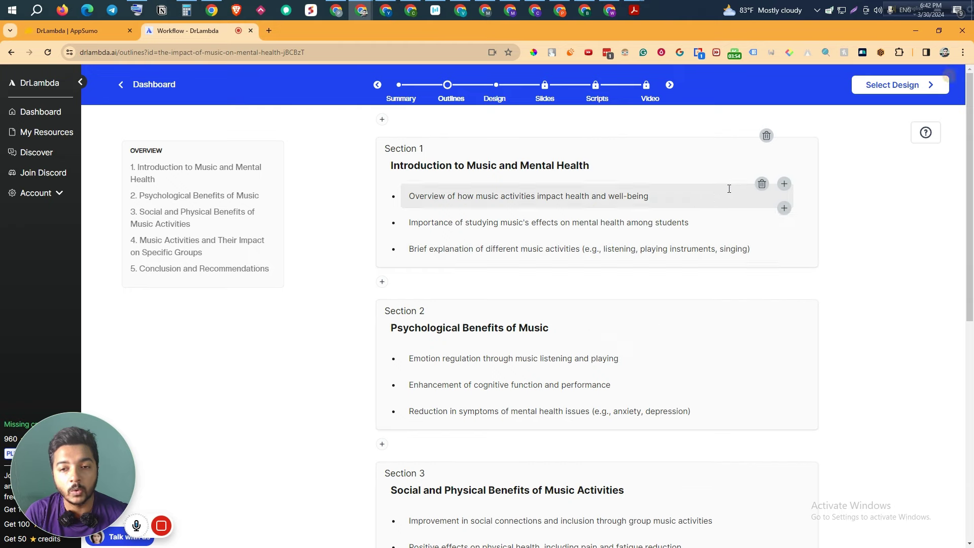
scroll(792, 424, "down", 1)
scroll(793, 423, "down", 7)
scroll(793, 424, "up", 7)
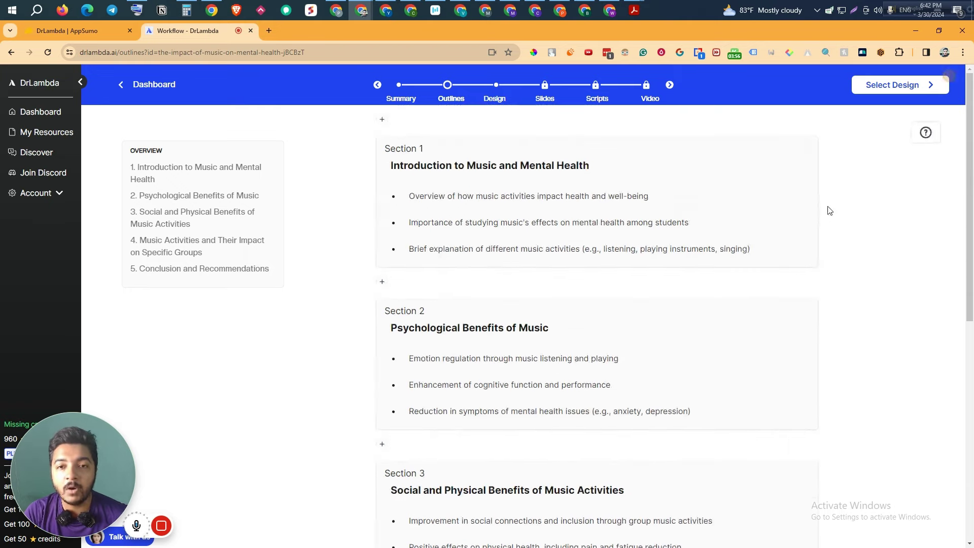
Proceed from the finished outline to the slide design stage
left_click(894, 84)
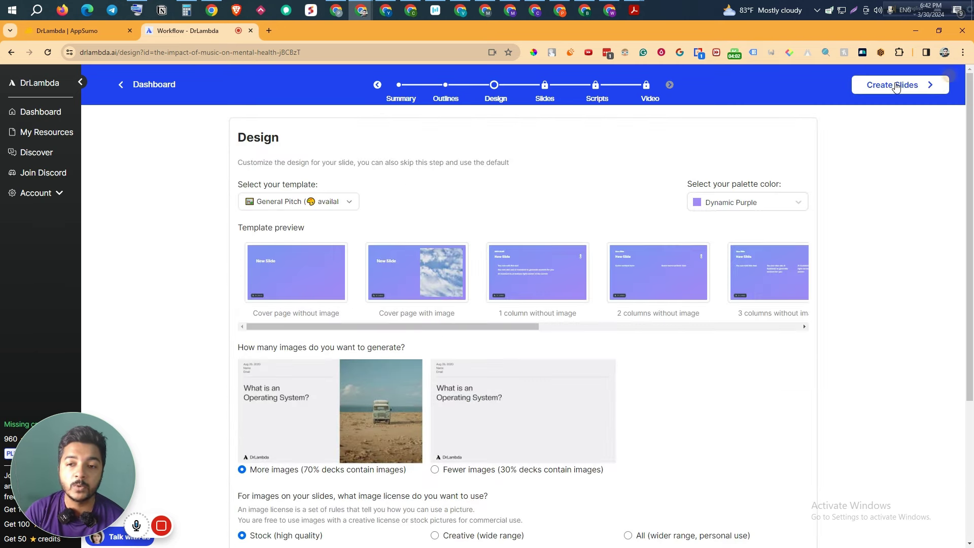
Try the Light Cyan, Royal Blue and Beeswax palettes on the template preview and return to Dynamic Purple
left_click(720, 203)
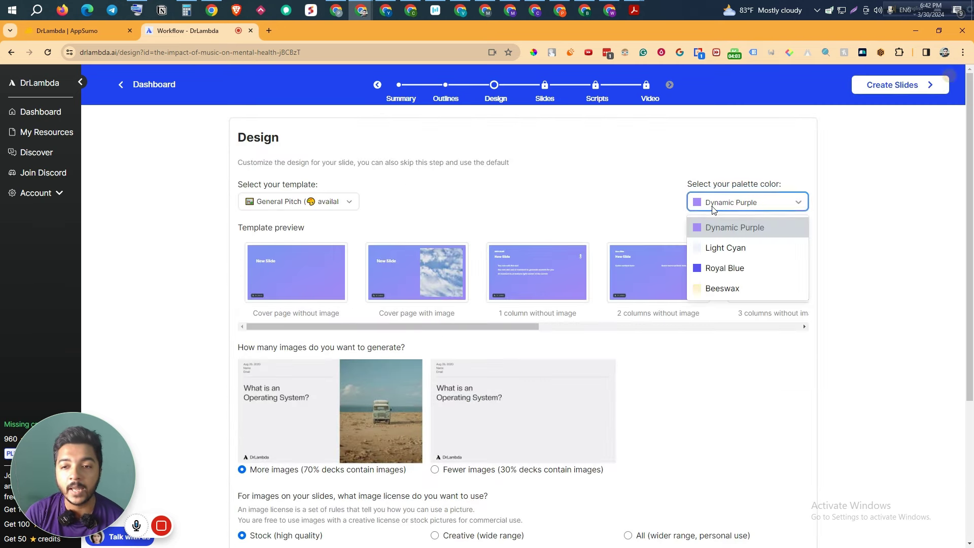
left_click(720, 246)
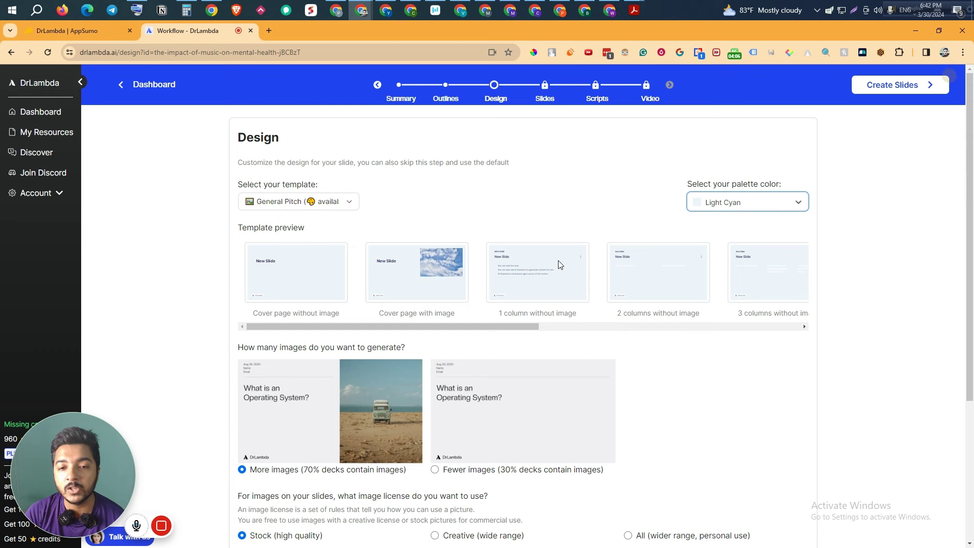
left_click(716, 210)
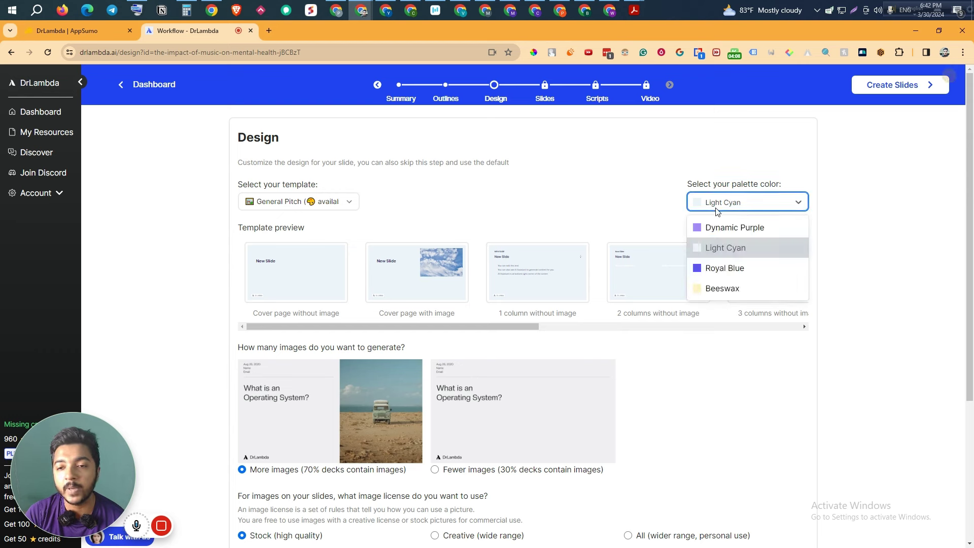
left_click(723, 269)
left_click(718, 209)
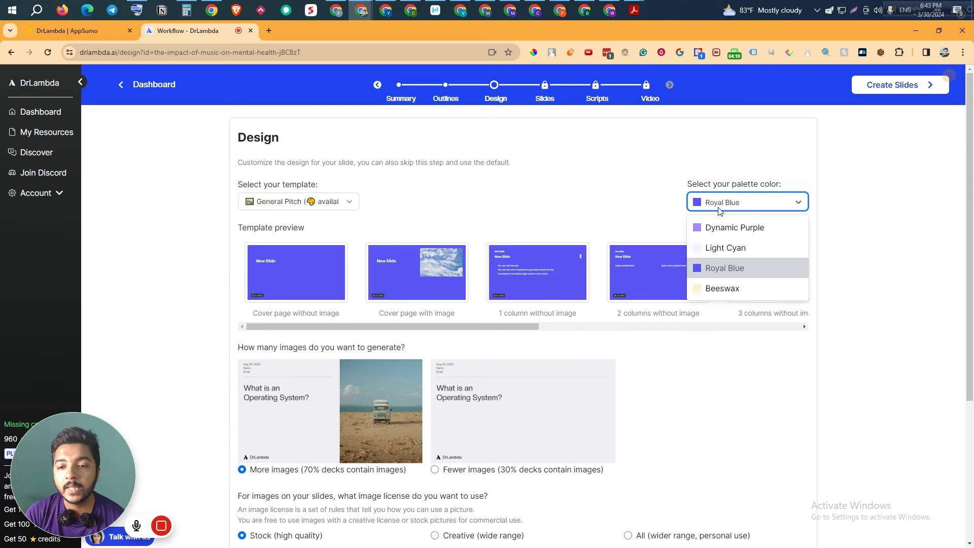
left_click(747, 290)
left_click(767, 200)
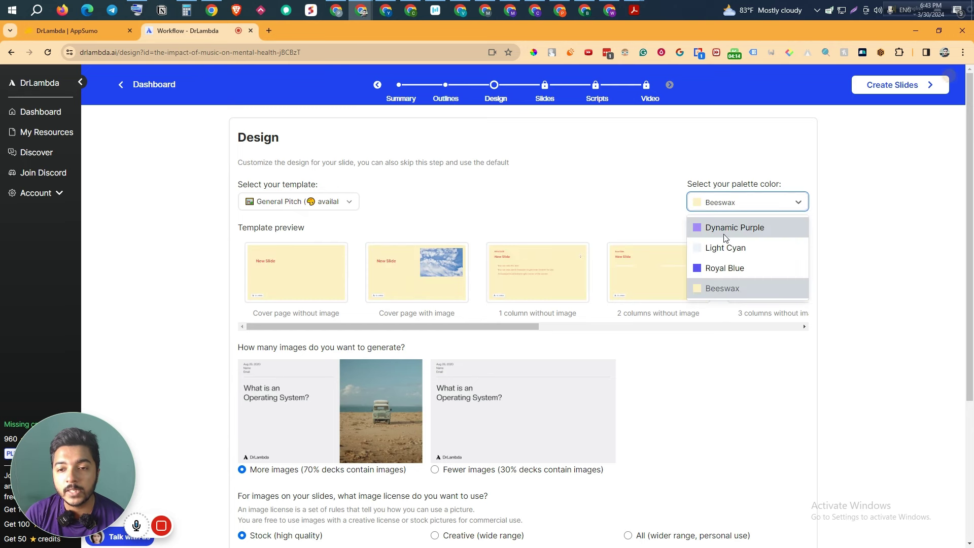
left_click(721, 228)
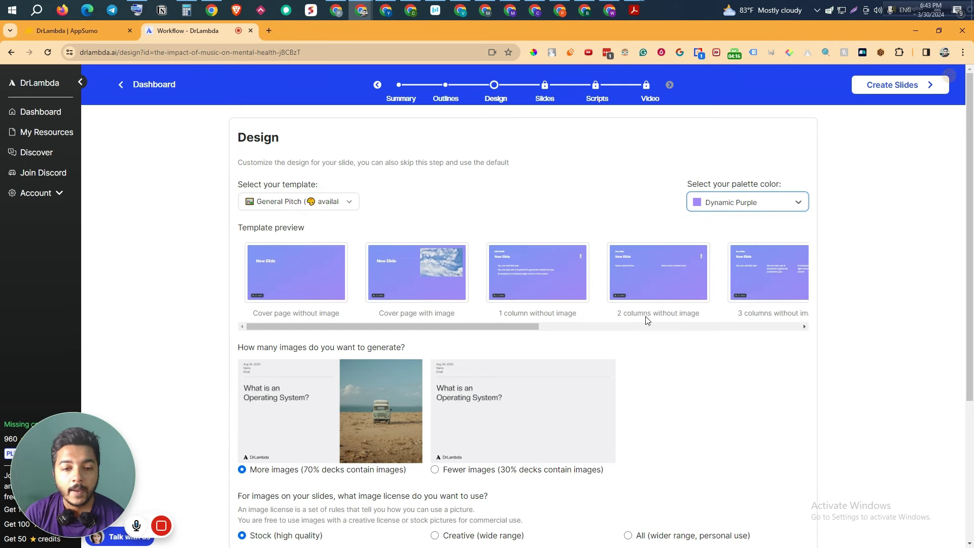
left_click(703, 210)
left_click(703, 210)
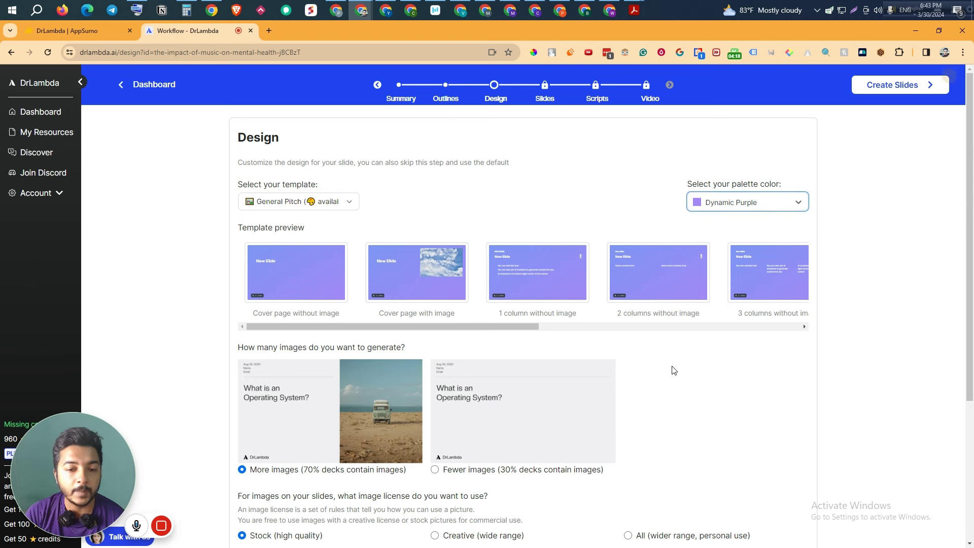
Try the fewer images setting (30% of decks) and switch back to more images (70% of decks)
scroll(709, 398, "down", 1)
scroll(709, 398, "down", 2)
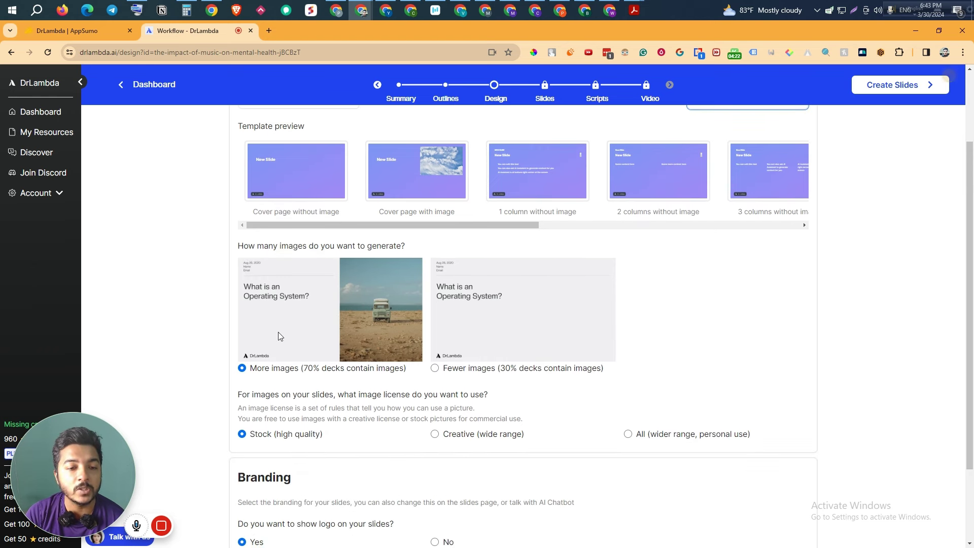
left_click_drag(250, 369, 378, 376)
left_click(453, 371)
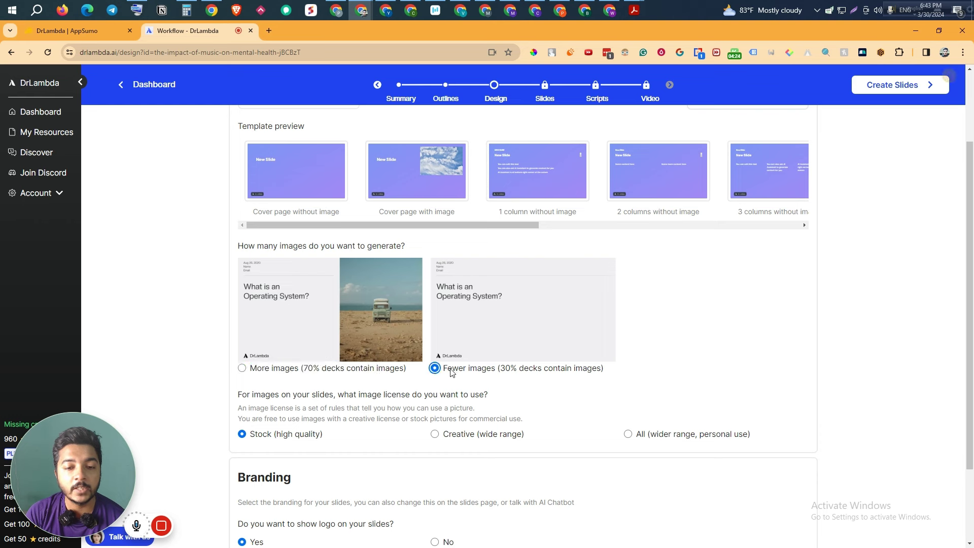
left_click(278, 375)
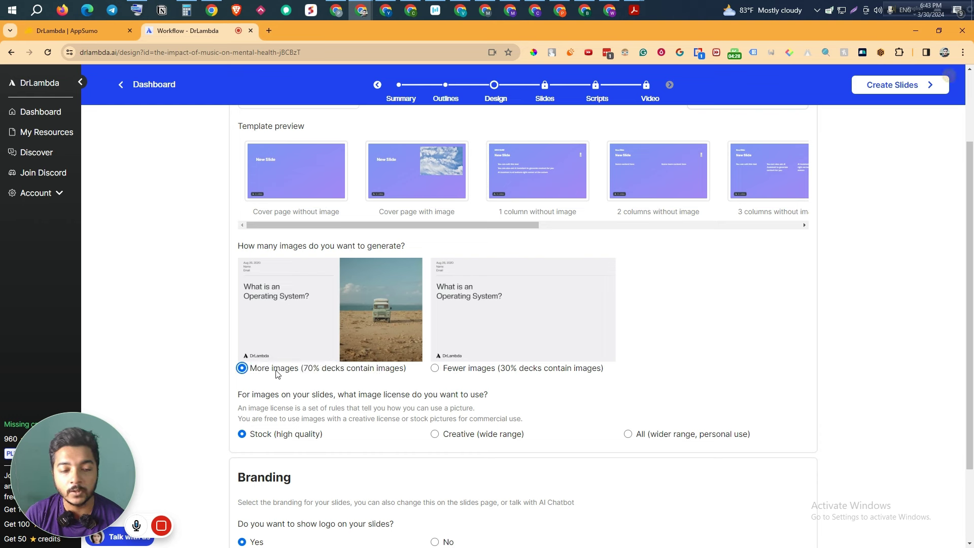
Enable a custom logo for the slides in the branding options and choose alternative Investor (2).png as the logo
scroll(256, 359, "down", 2)
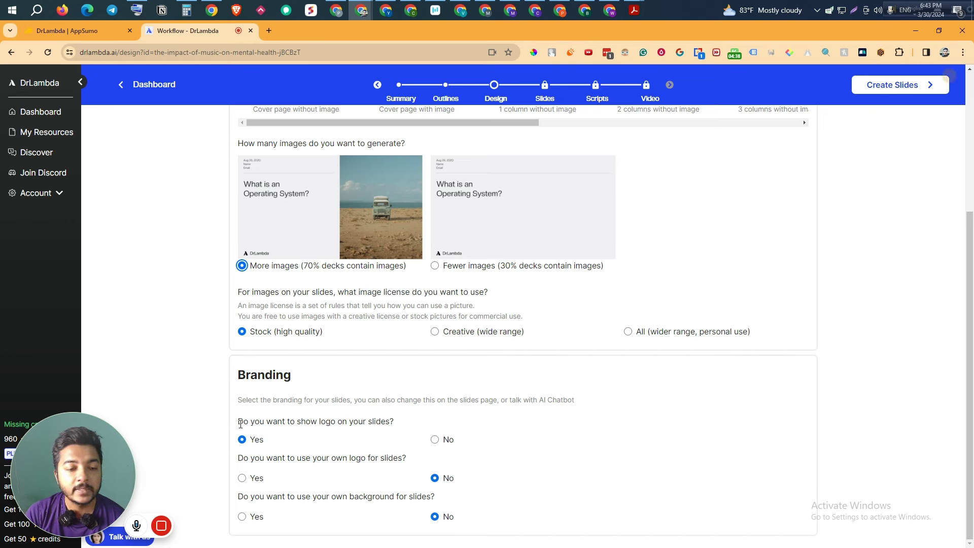
left_click_drag(239, 423, 412, 426)
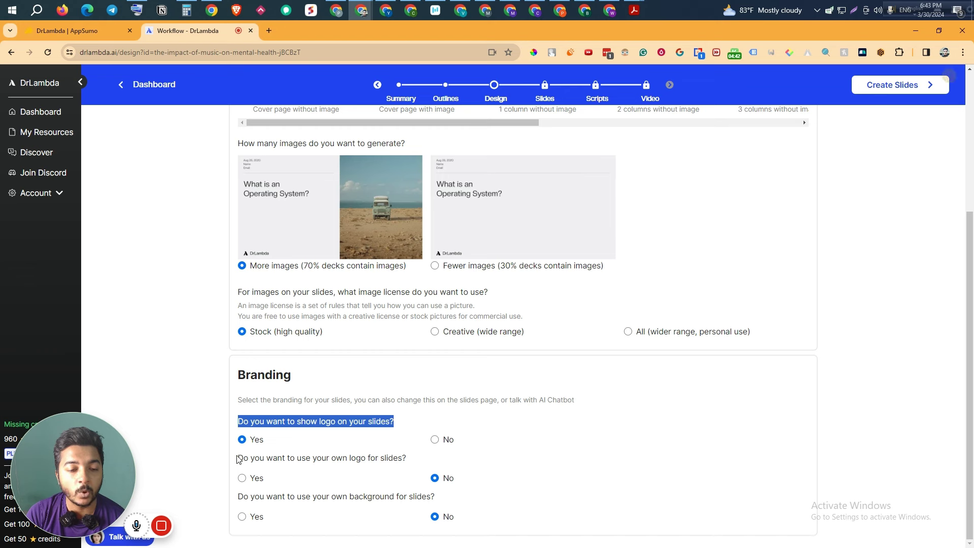
left_click_drag(239, 458, 418, 461)
left_click(241, 478)
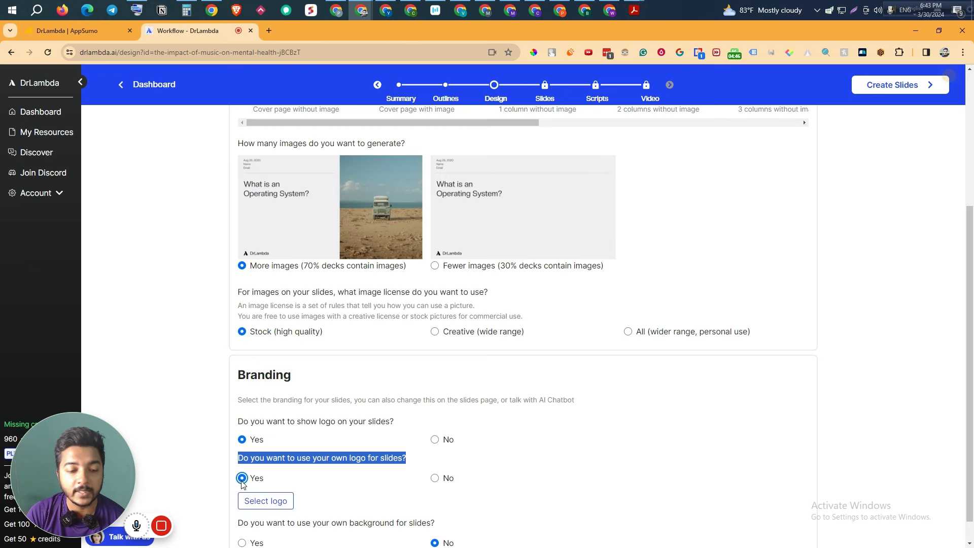
scroll(252, 480, "down", 1)
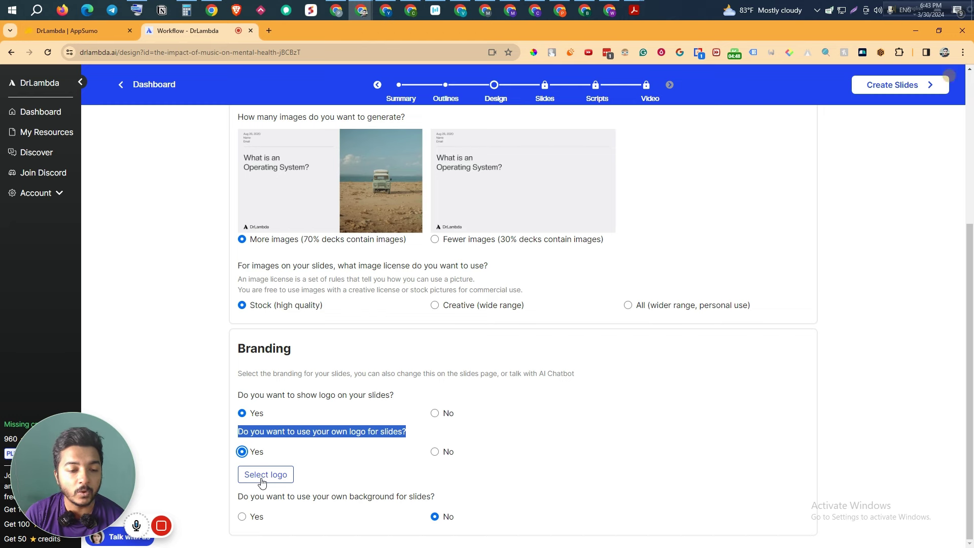
mouse_move(168, 526)
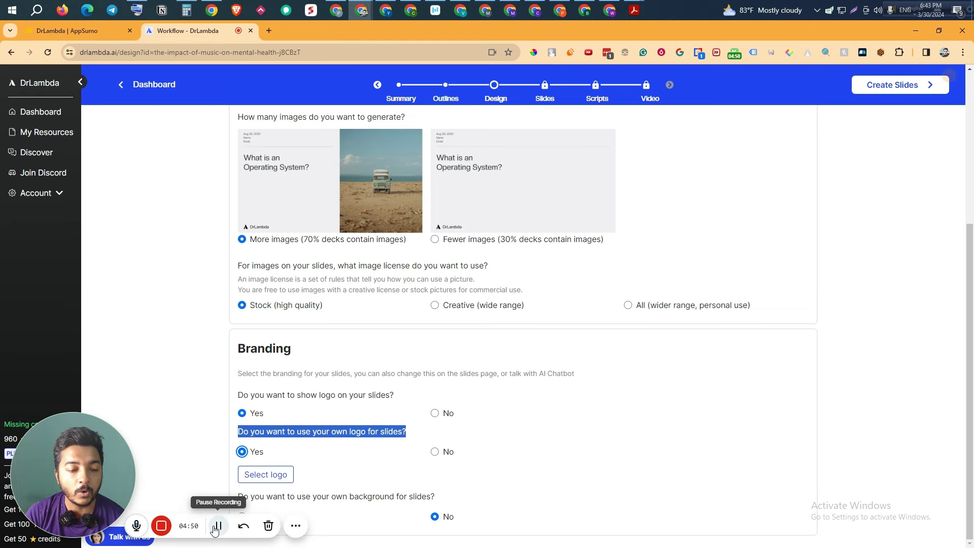
left_click(265, 474)
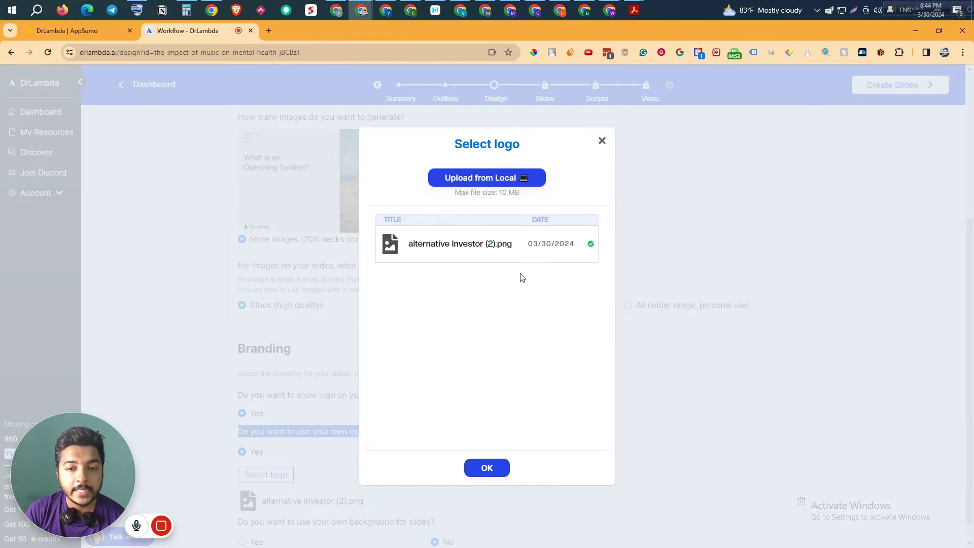
left_click(487, 467)
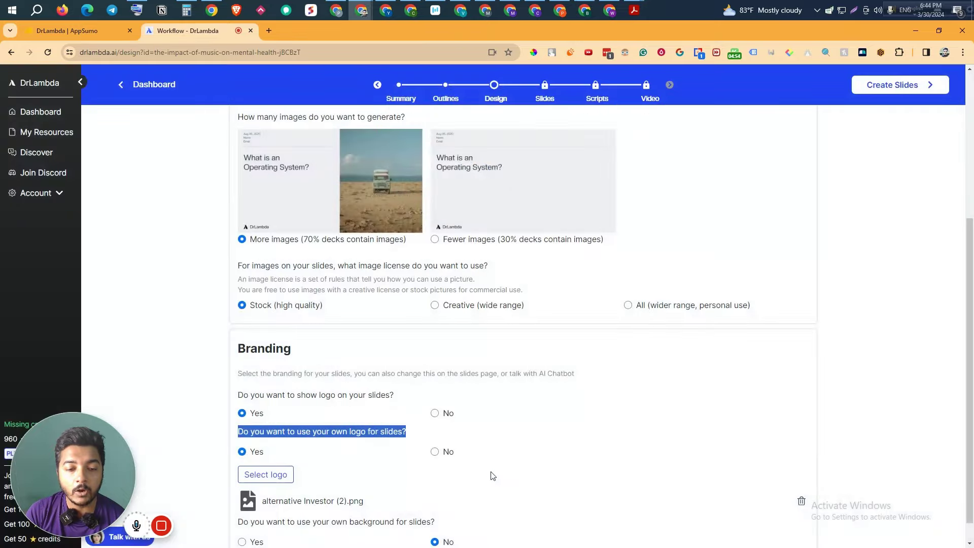
left_click(221, 466)
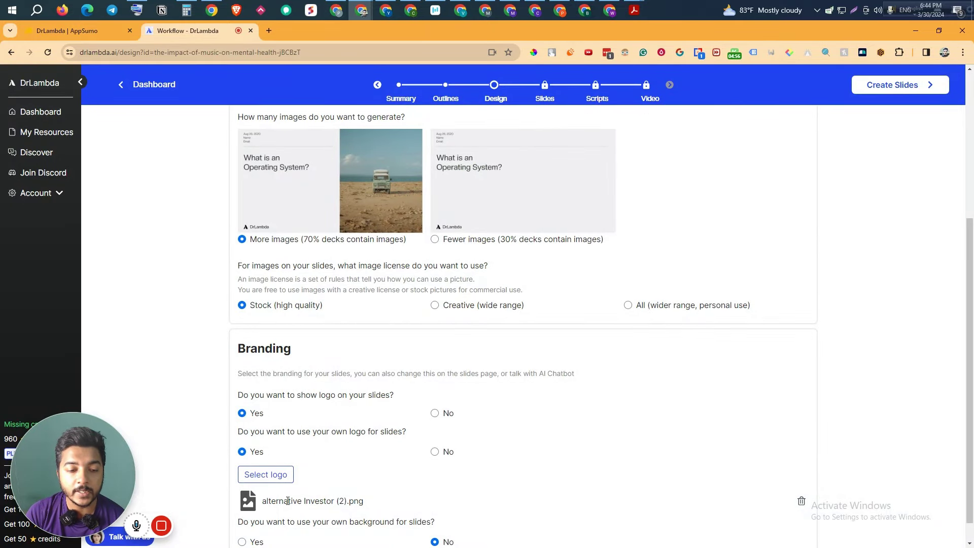
left_click_drag(273, 499, 377, 505)
Try enabling a custom background for the slides and set the option back to No
scroll(376, 506, "down", 1)
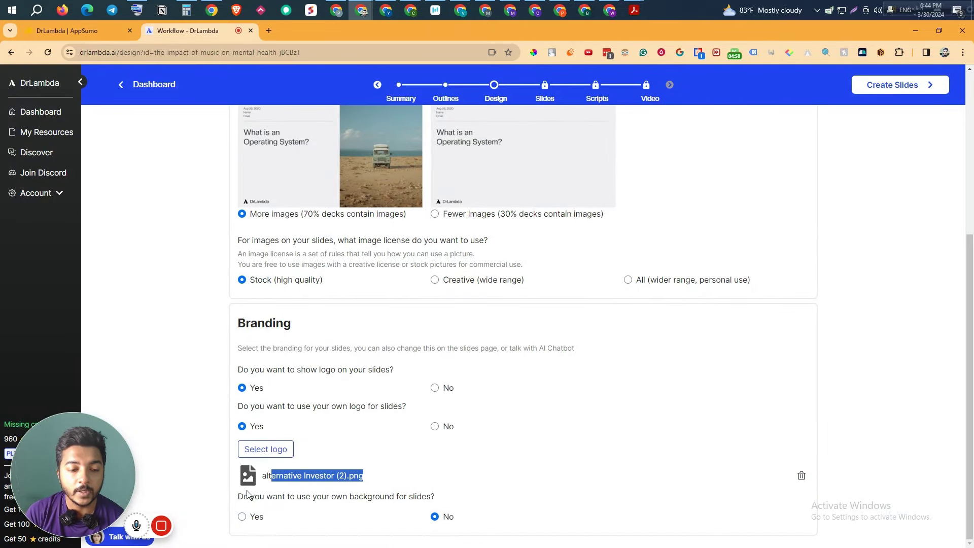
left_click_drag(239, 496, 432, 496)
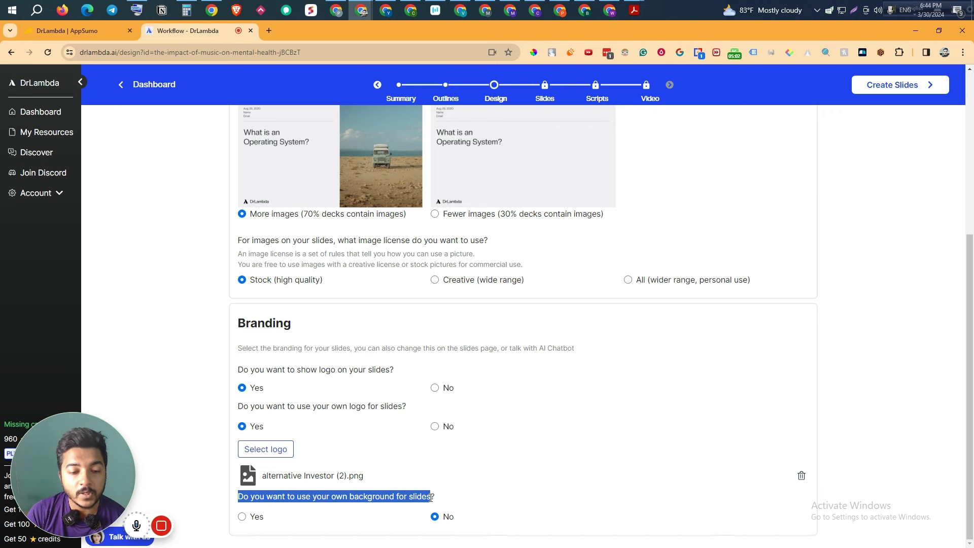
left_click(243, 517)
scroll(243, 517, "down", 1)
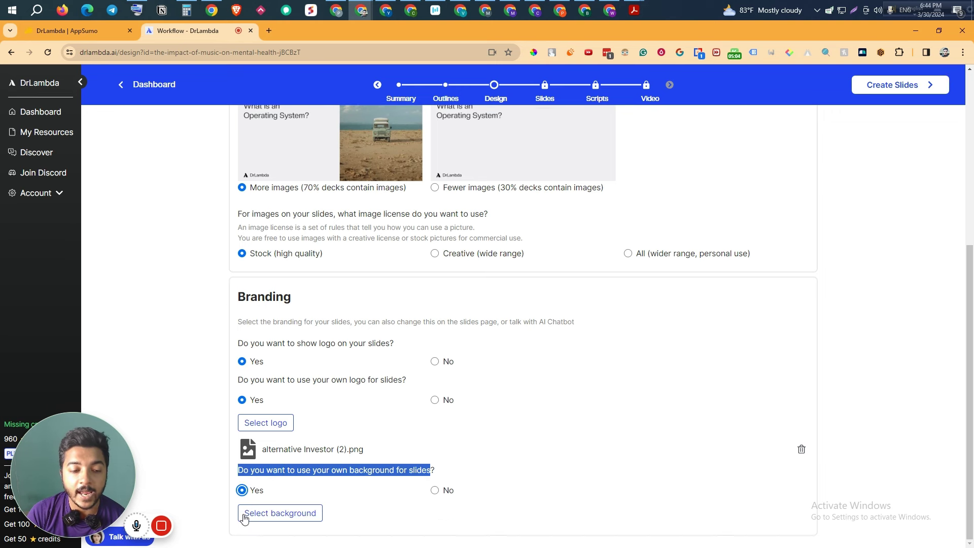
left_click(435, 491)
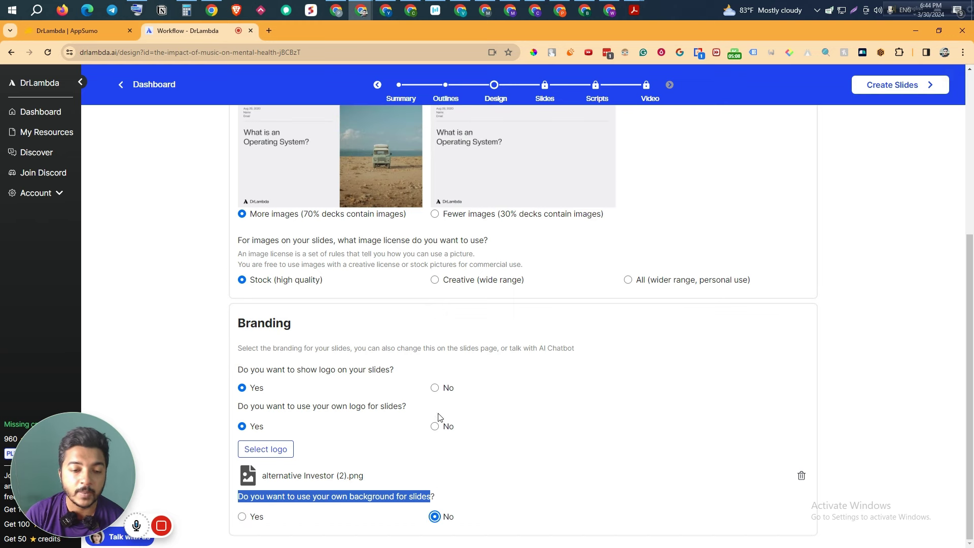
left_click(922, 348)
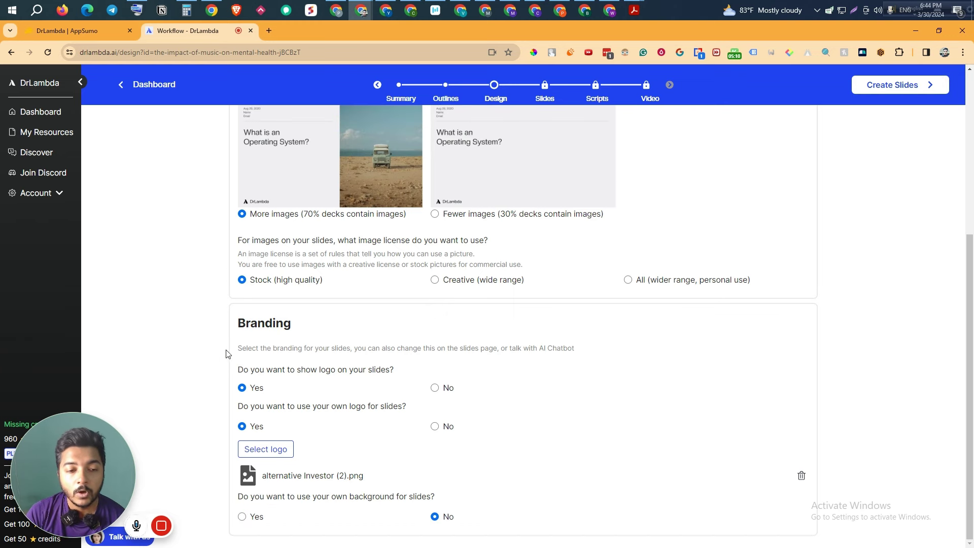
Generate the slides with the chosen design and branding settings
scroll(471, 384, "up", 5)
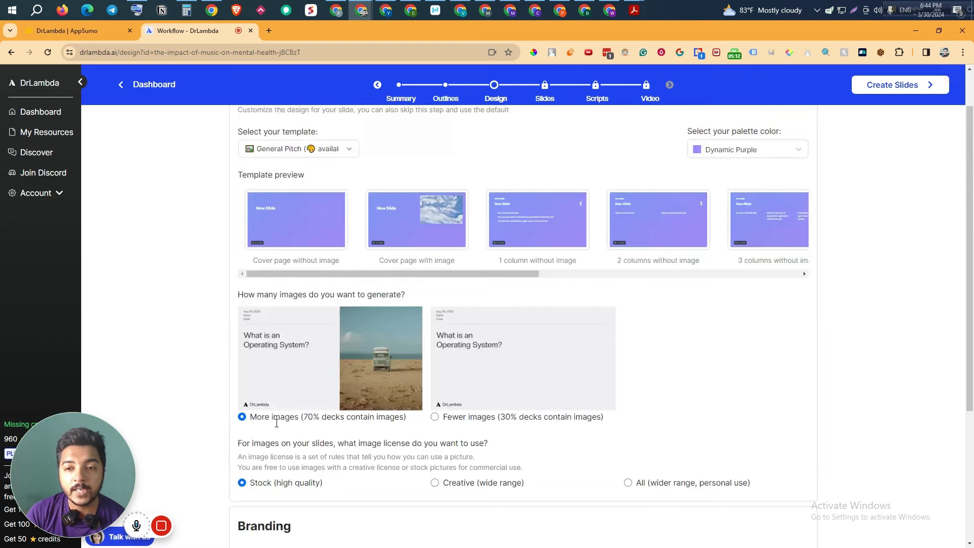
scroll(659, 185, "up", 1)
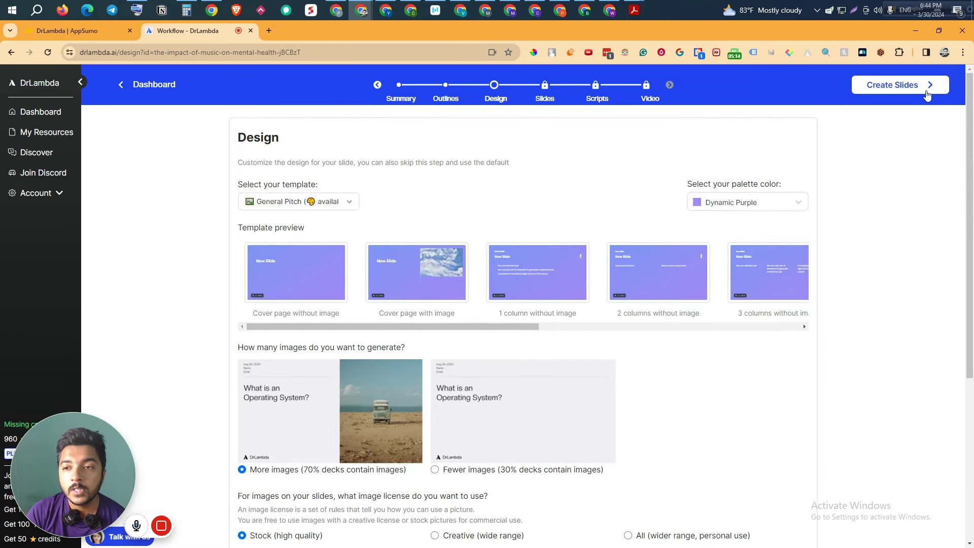
left_click(909, 87)
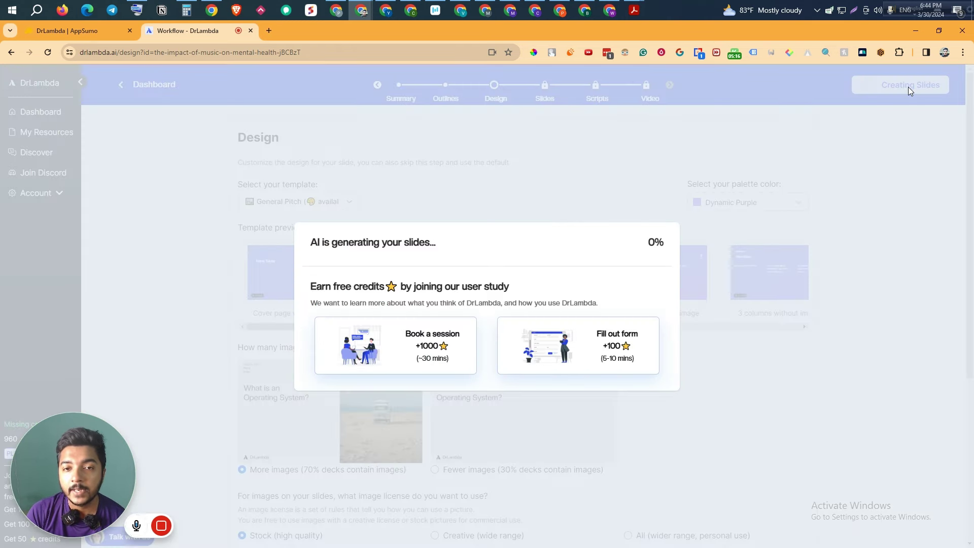
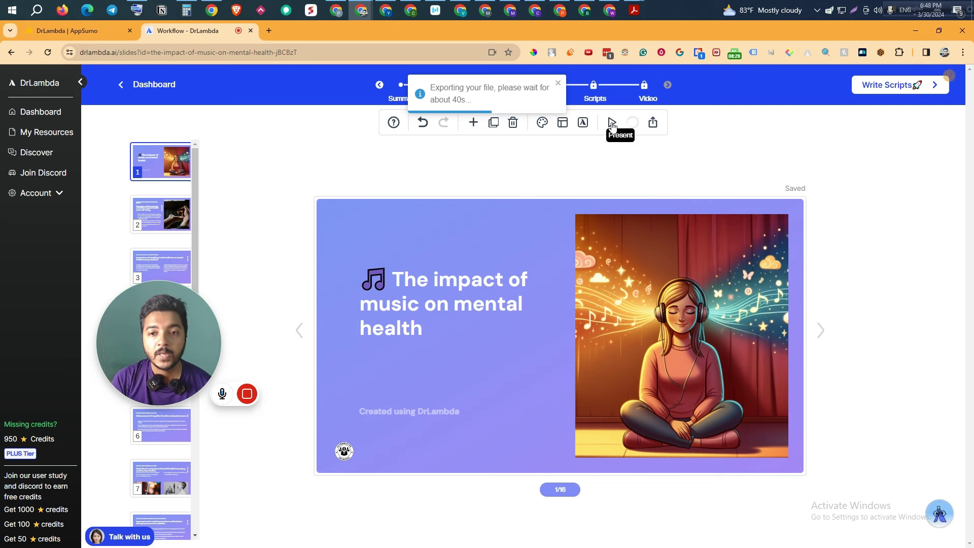
Generate the narration scripts for the slides and look over the first slide's script
left_click(883, 90)
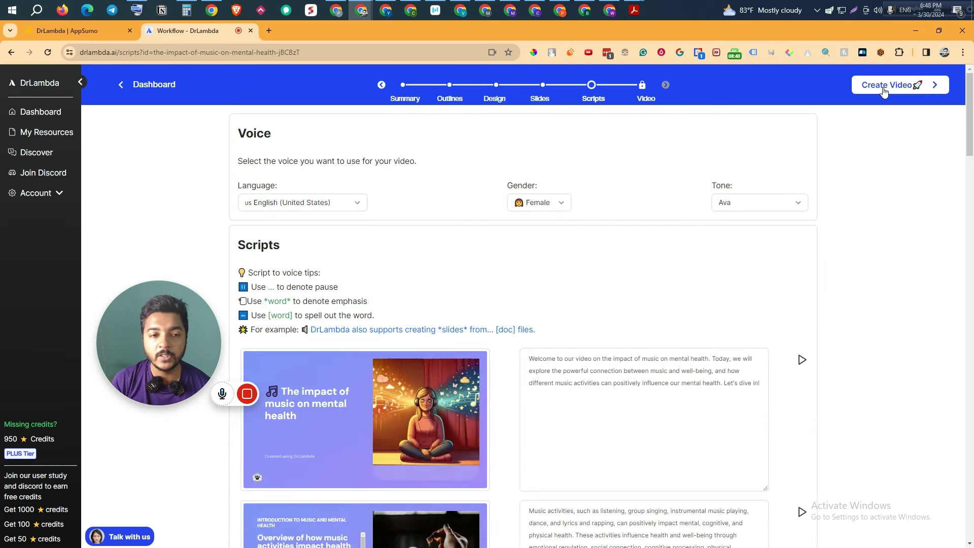
left_click_drag(531, 355, 638, 384)
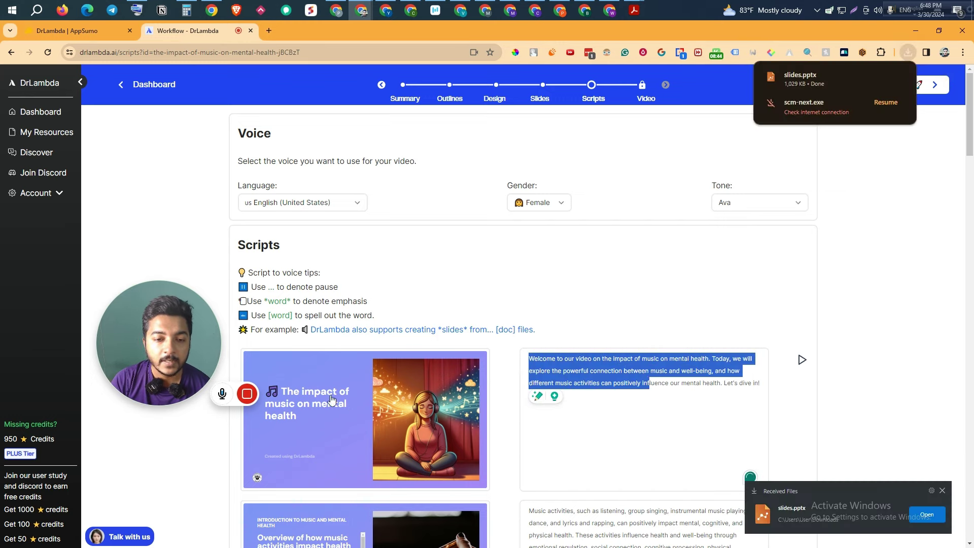
left_click(861, 249)
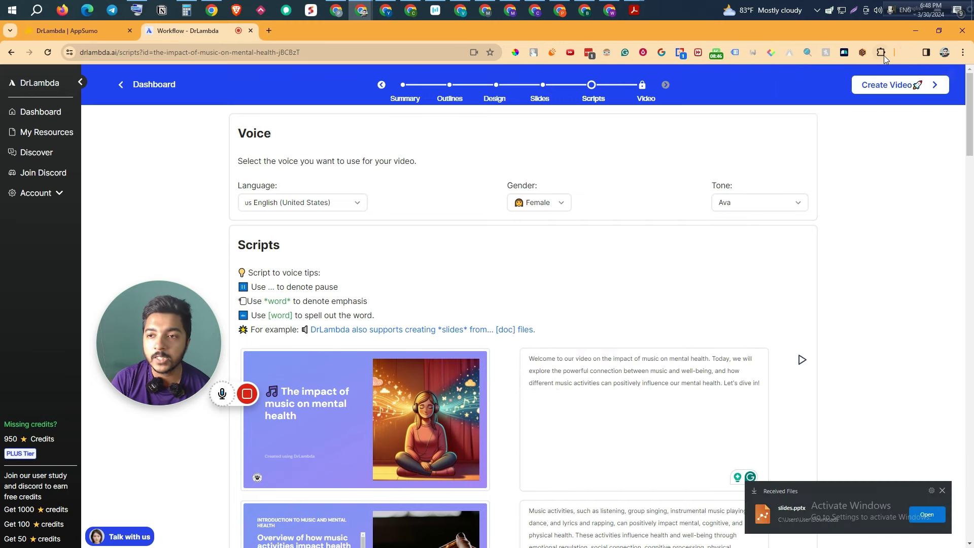
Check the browser's recent downloads for slides.pptx and dismiss the received-file notification
left_click(906, 53)
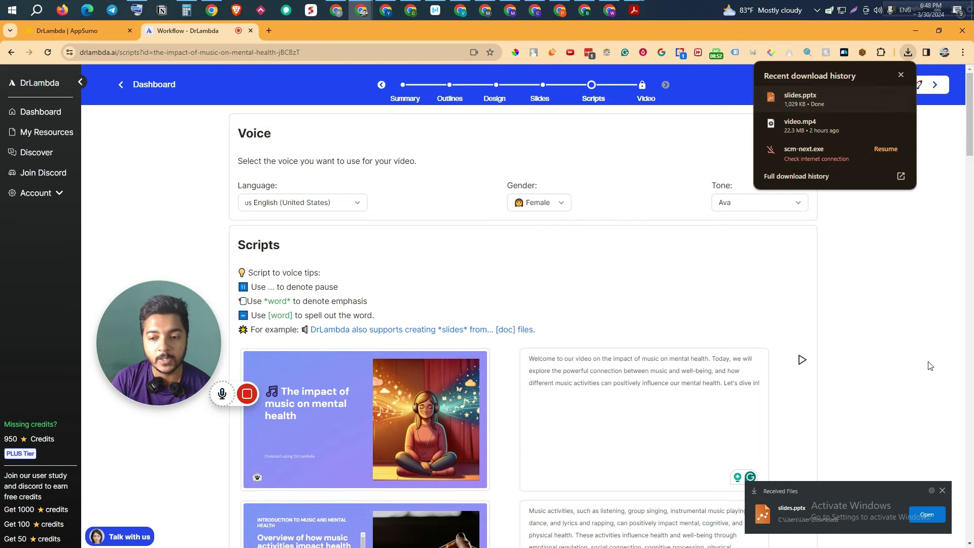
left_click(946, 479)
left_click(942, 491)
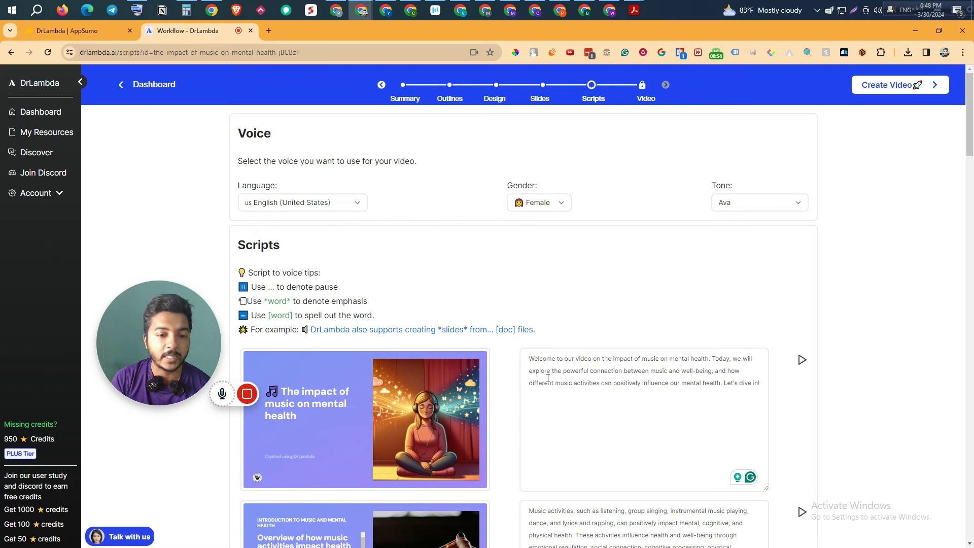
Select the entire script text of the first slide to examine it
mouse_move(123, 340)
left_click_drag(124, 340, 78, 350)
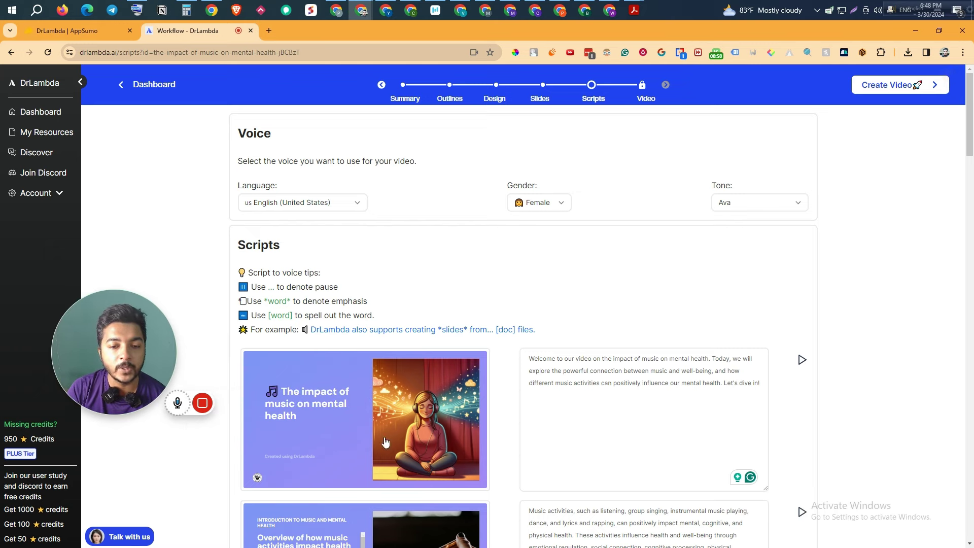
left_click_drag(532, 358, 760, 387)
left_click(606, 375)
key("ctrl+a")
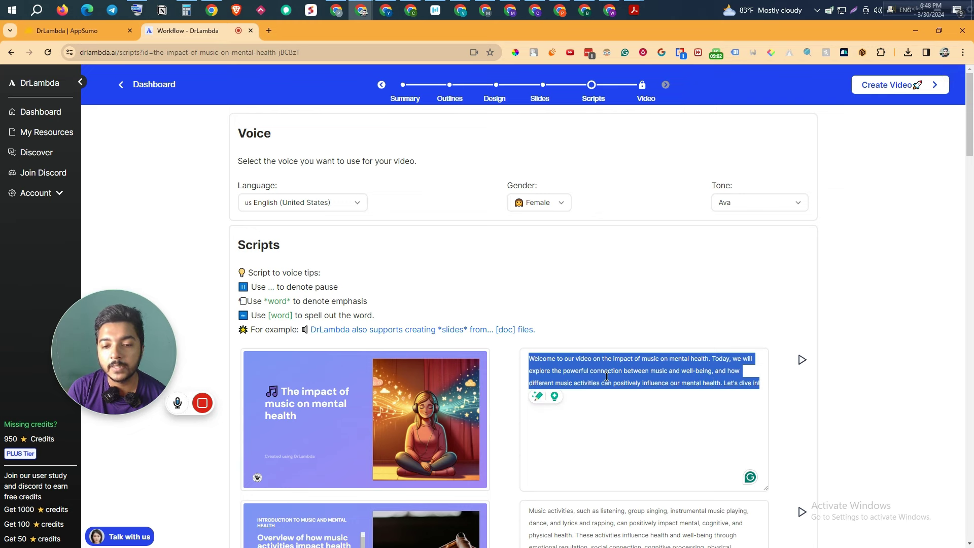
Try adding the word "Add" on a new line at the end of the first slide's script
left_click(609, 372)
key("ctrl+a")
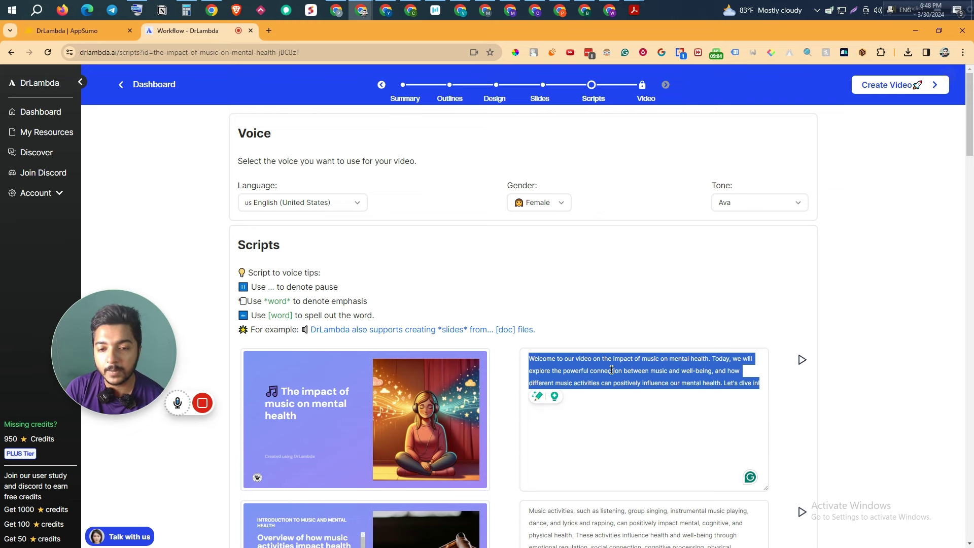
left_click(611, 370)
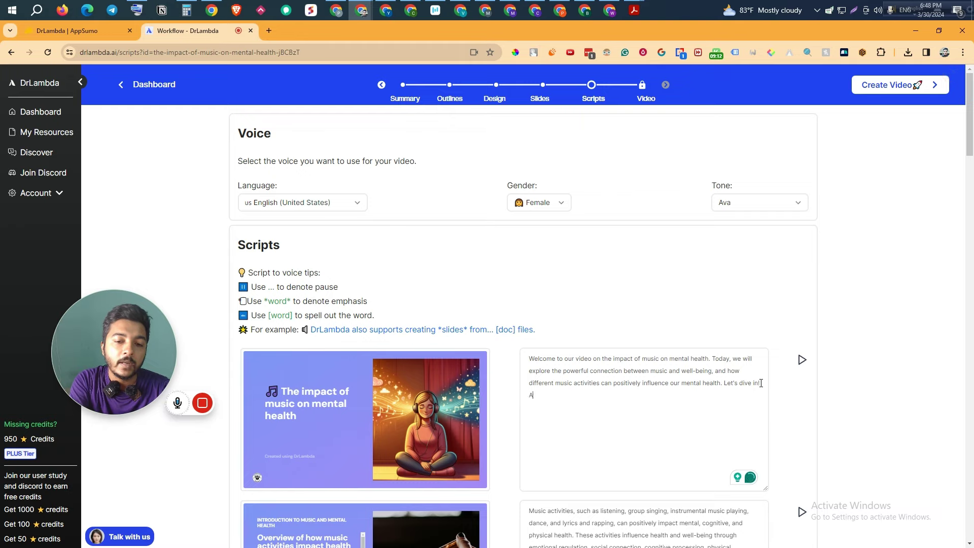
type("dd")
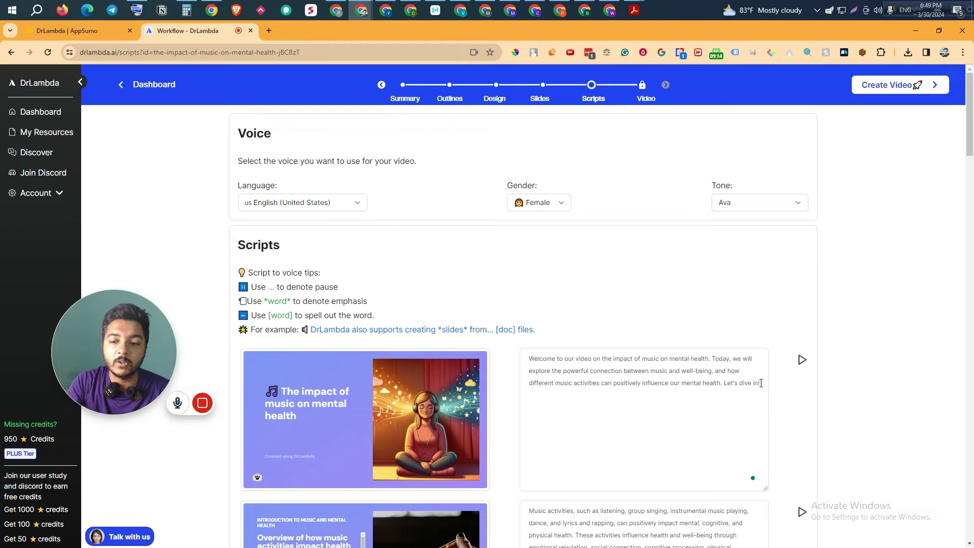
Look over the following slides' scripts and highlight the one for emotion regulation through music listening and playing
scroll(363, 279, "down", 5)
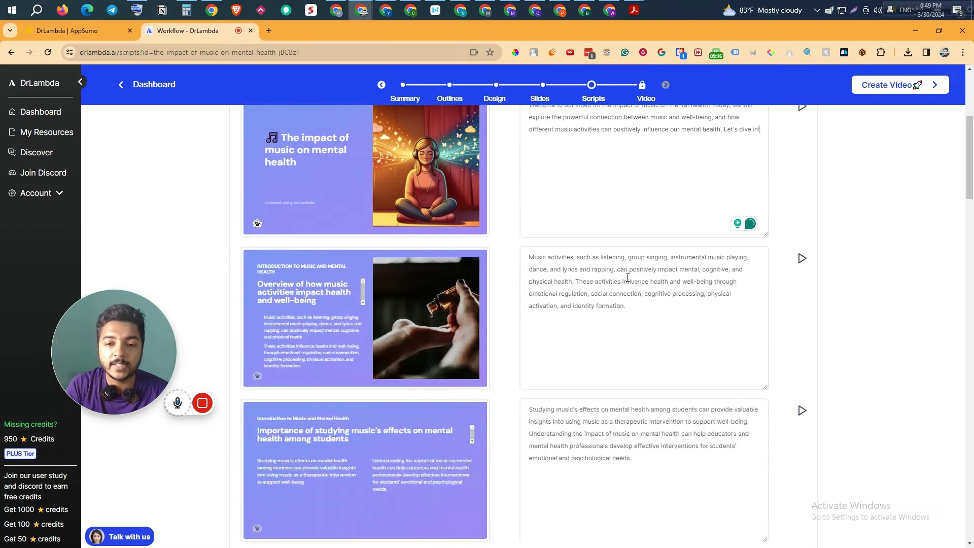
scroll(628, 278, "down", 11)
triple_click(555, 155)
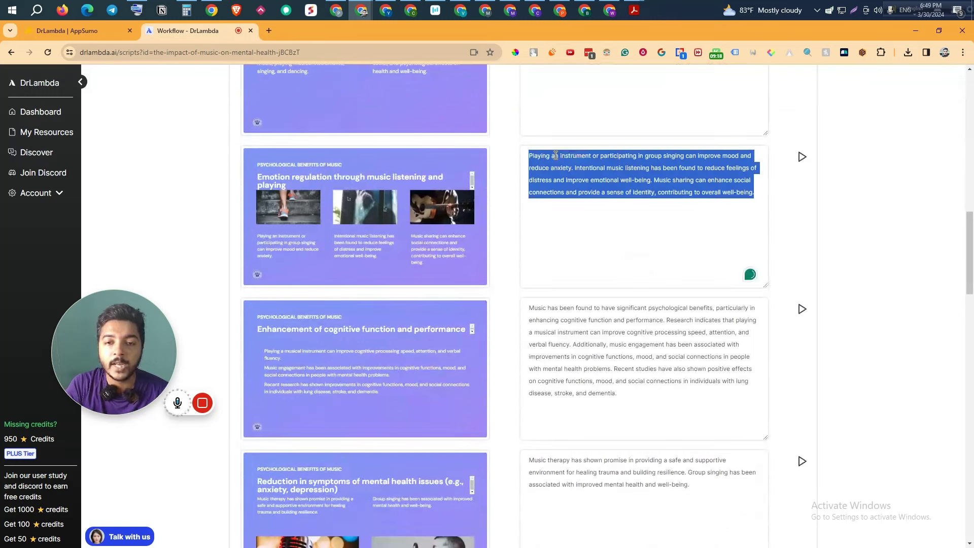
scroll(873, 292, "up", 16)
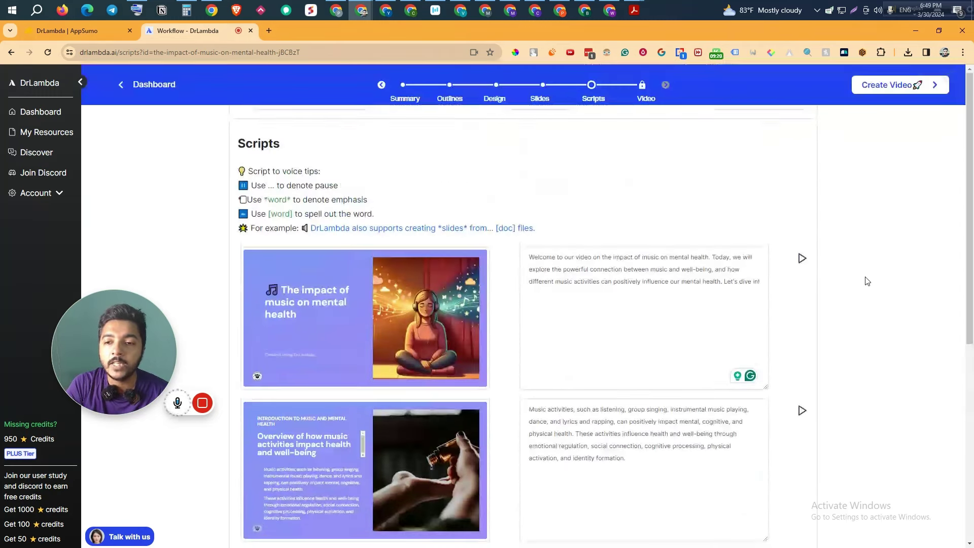
Listen to the voice previews of the first and second slides' scripts, comparing them with the written text
left_click(801, 260)
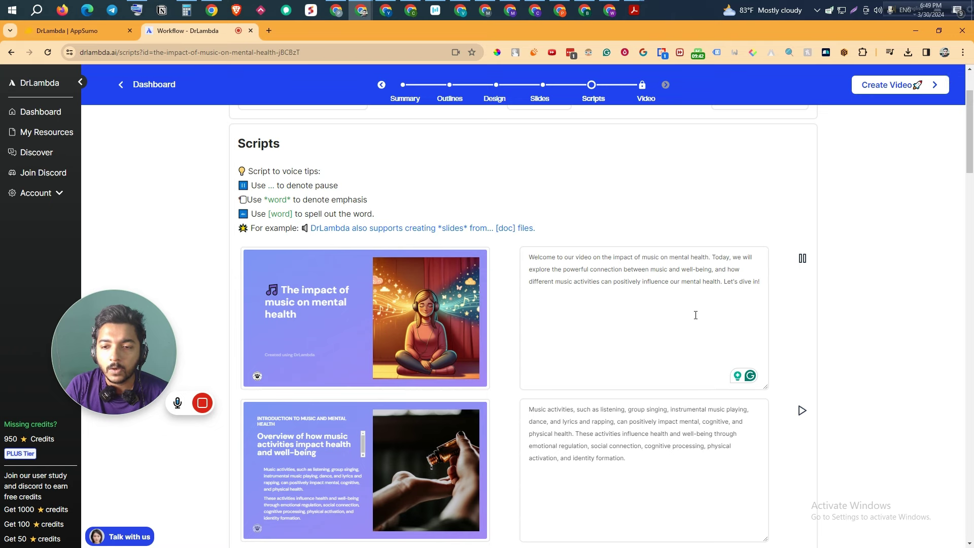
triple_click(585, 258)
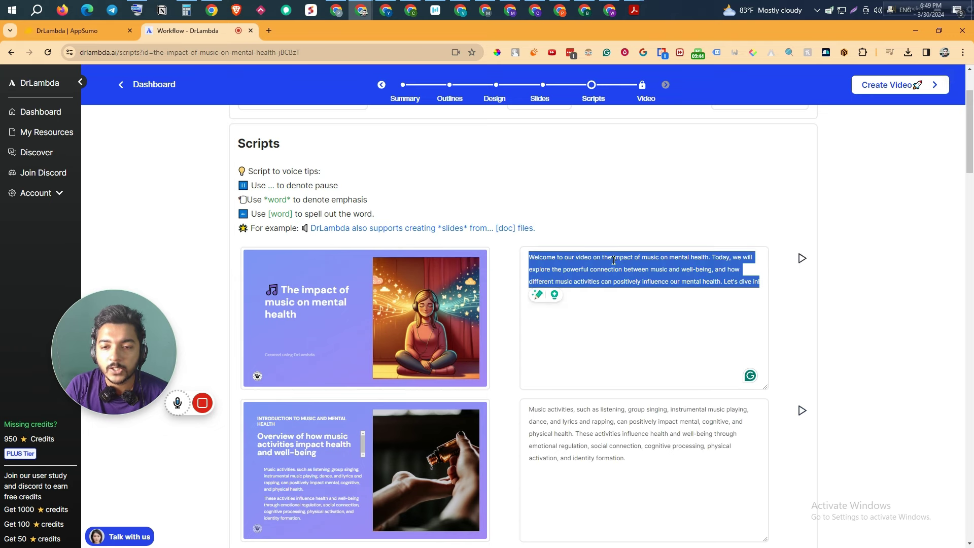
scroll(771, 319, "down", 3)
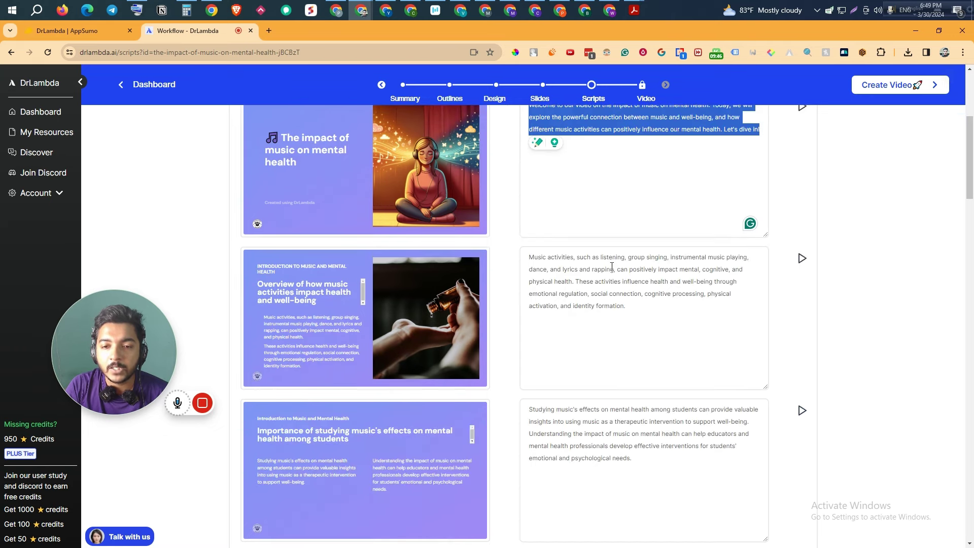
triple_click(612, 266)
left_click(800, 259)
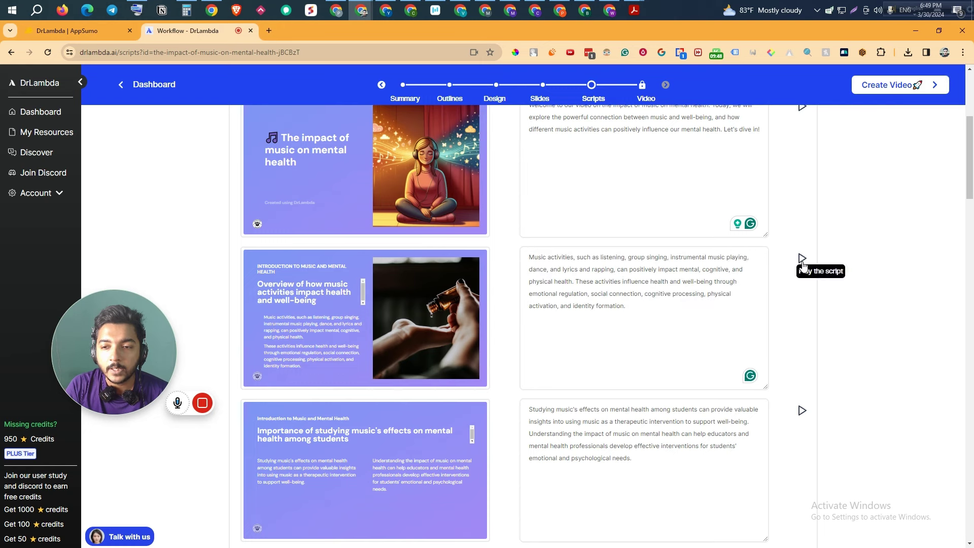
triple_click(531, 257)
left_click(531, 257)
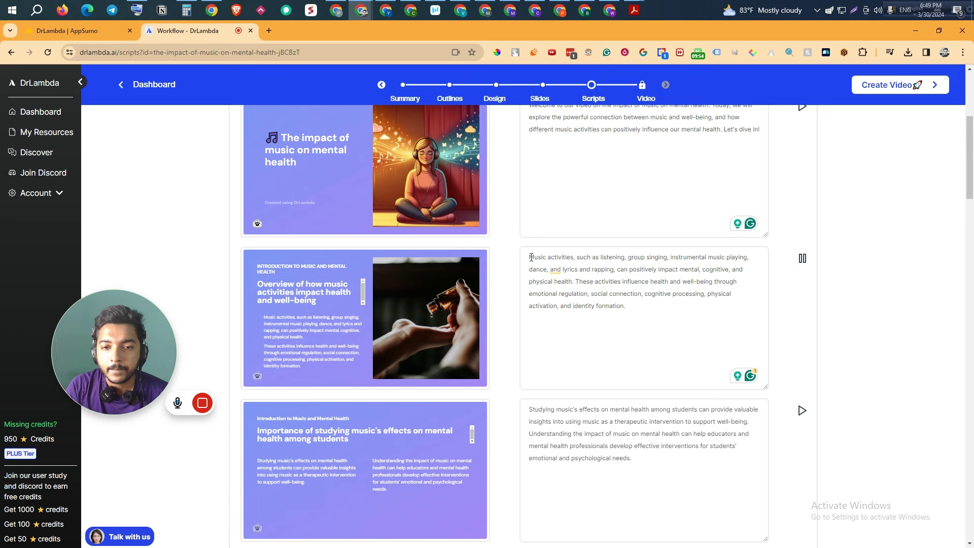
left_click_drag(531, 257, 738, 302)
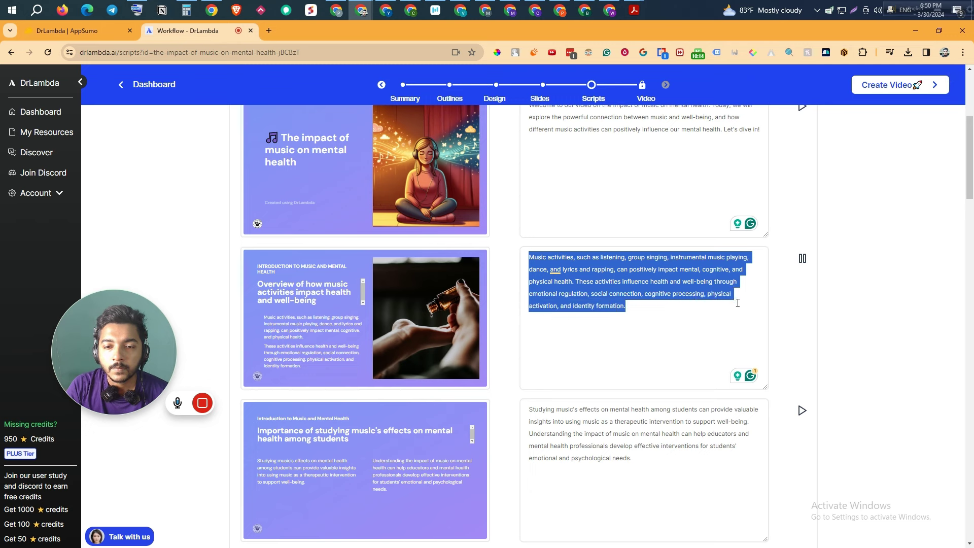
left_click(802, 258)
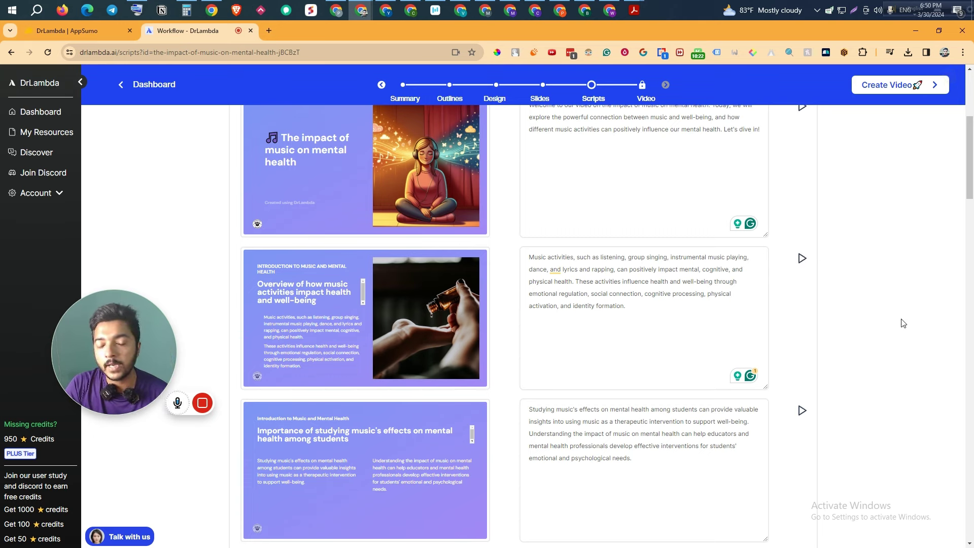
Skim the remaining scripts through the slides on music activities' impact on specific groups, and return to the voice settings
scroll(903, 323, "down", 20)
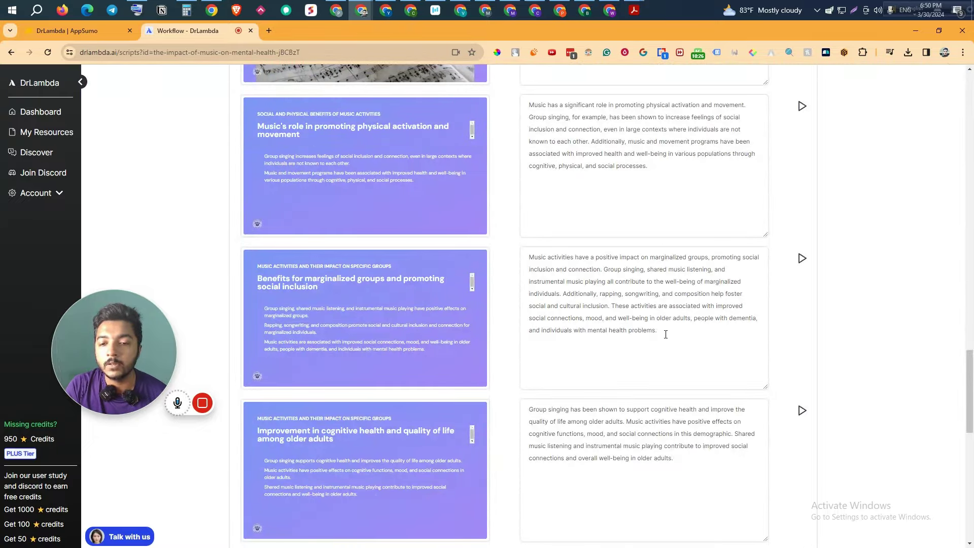
left_click(665, 334)
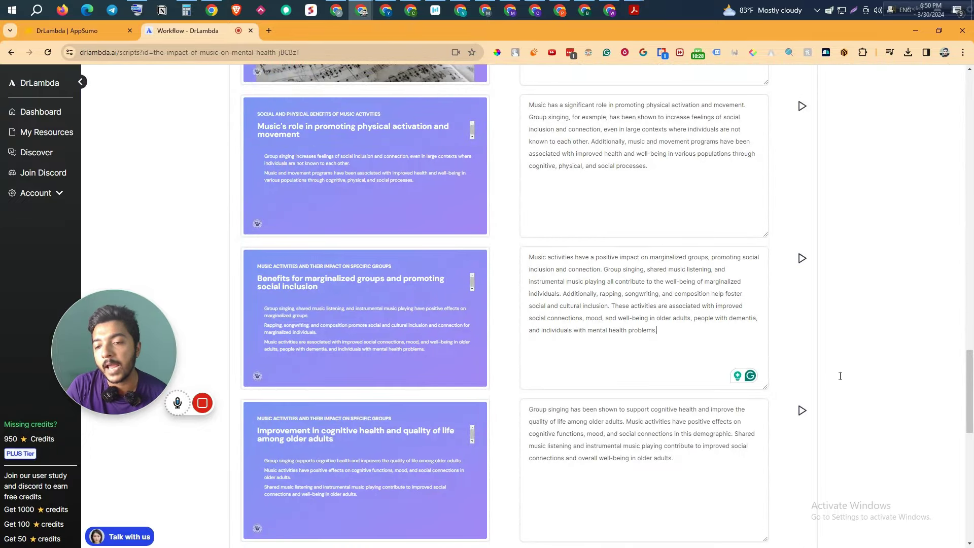
scroll(855, 368, "up", 20)
scroll(855, 362, "up", 5)
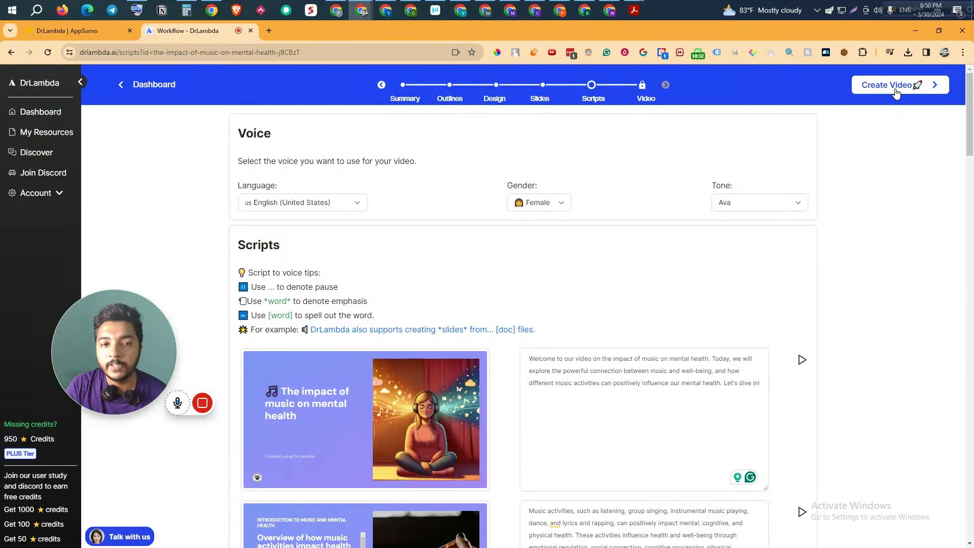
Review the available language, gender and tone options for the video's voice without changing them
left_click(268, 204)
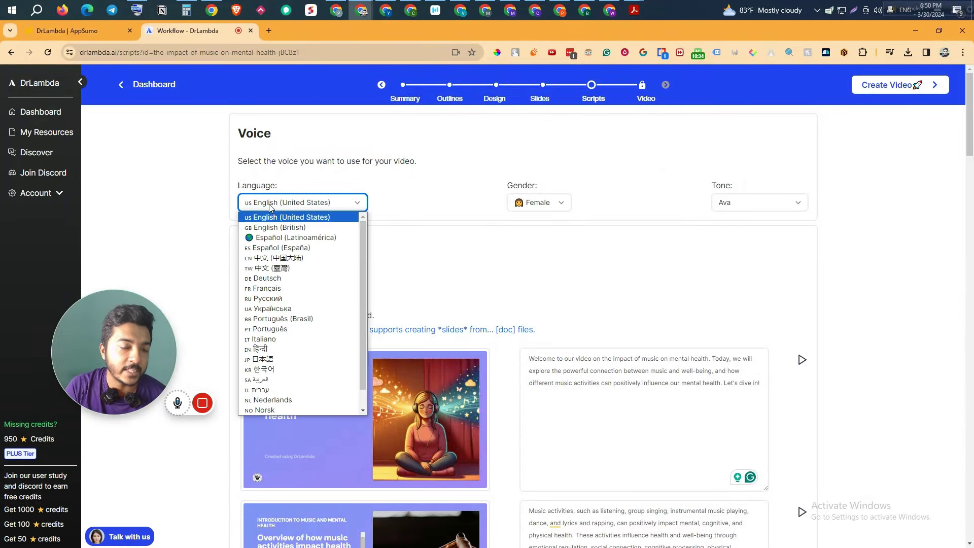
left_click(269, 204)
left_click(529, 203)
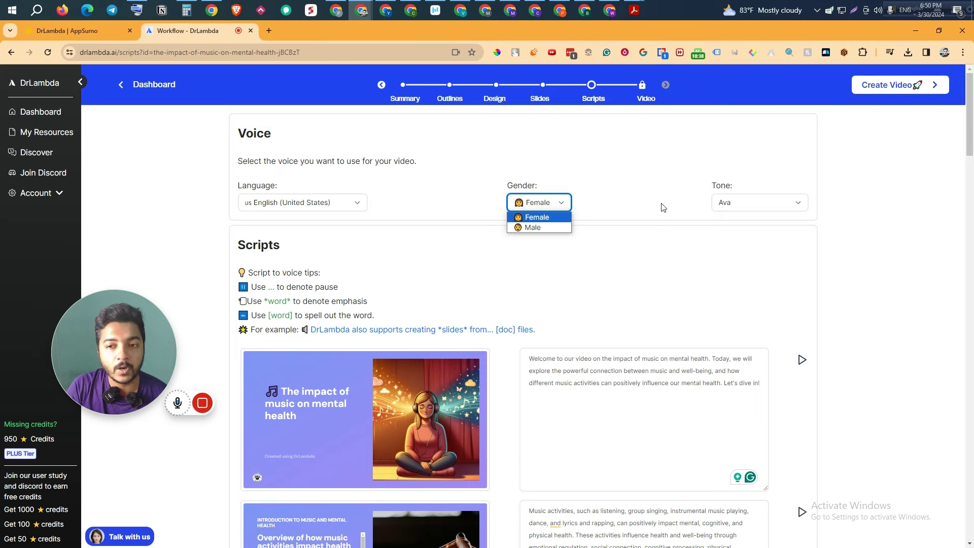
left_click(750, 202)
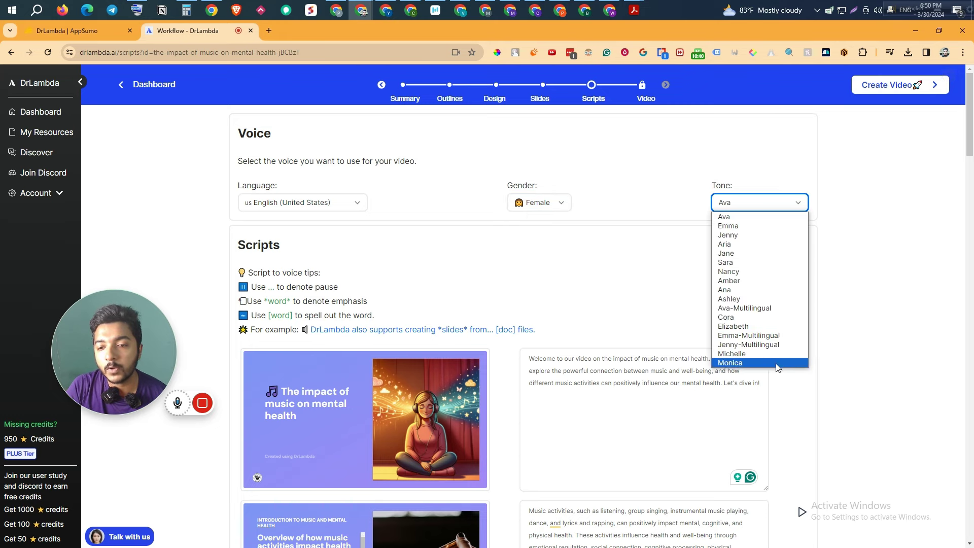
left_click(885, 271)
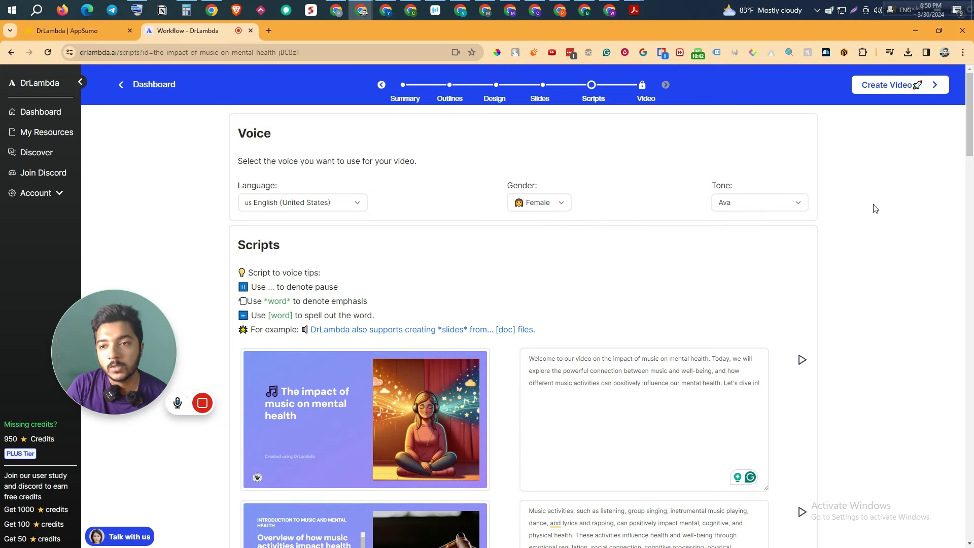
Create the narrated video from the scripts, and reopen the music and mental health project at its Video stage
left_click(886, 89)
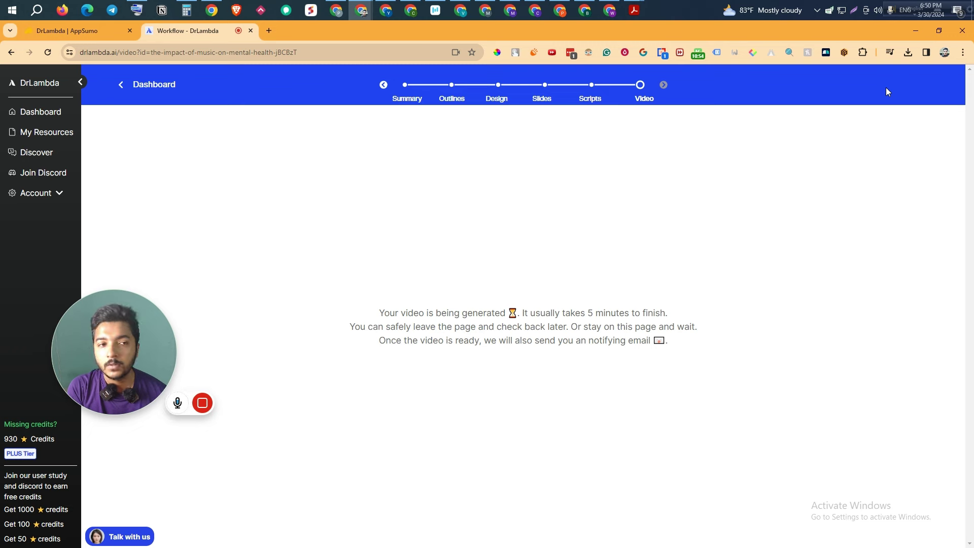
left_click(41, 111)
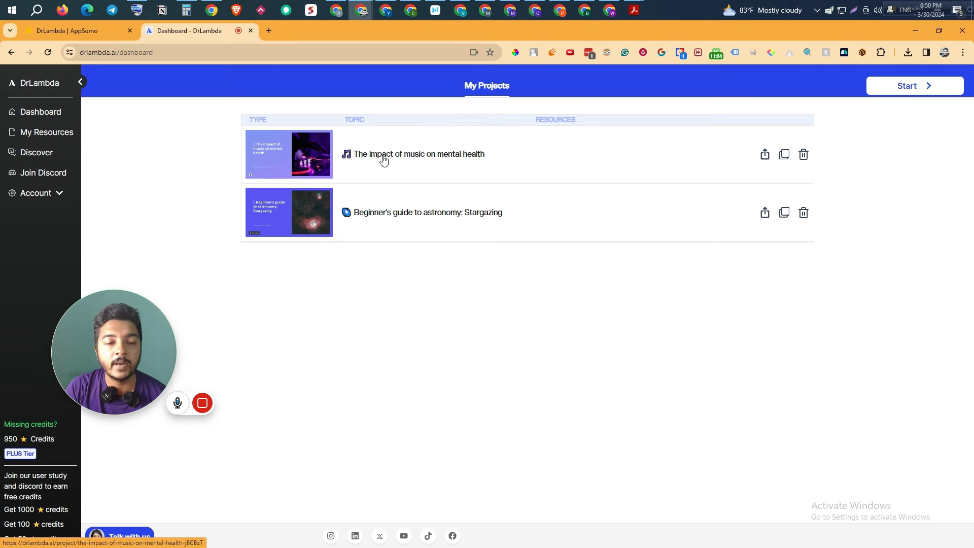
mouse_move(239, 404)
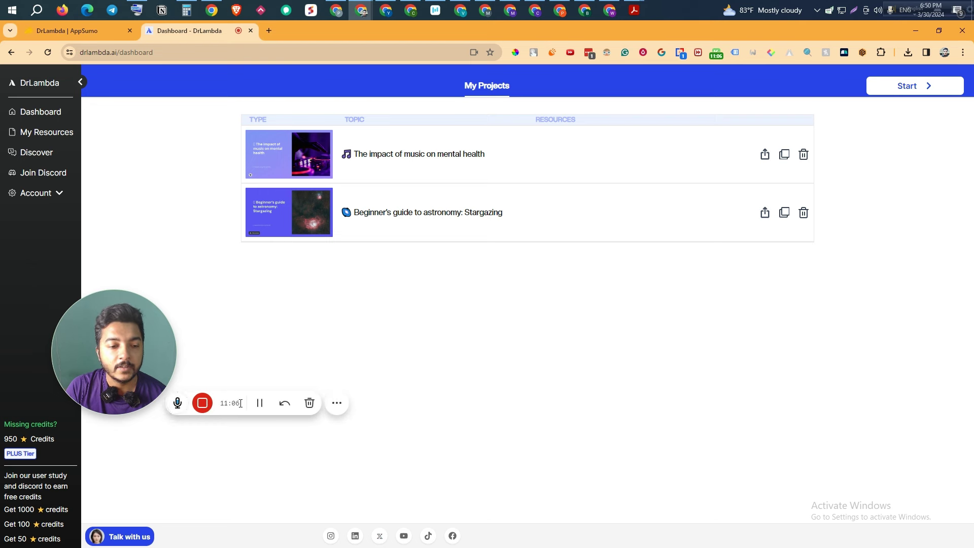
left_click(386, 161)
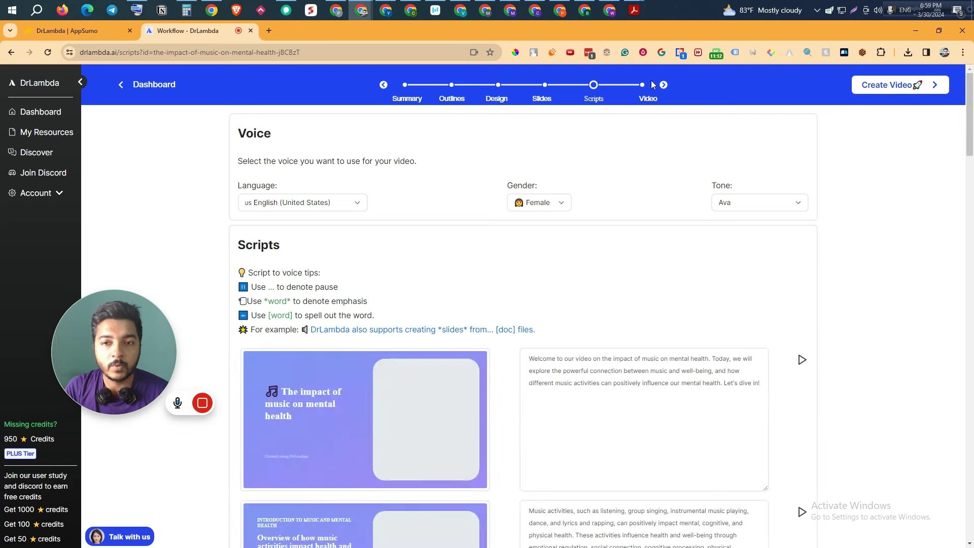
left_click(643, 85)
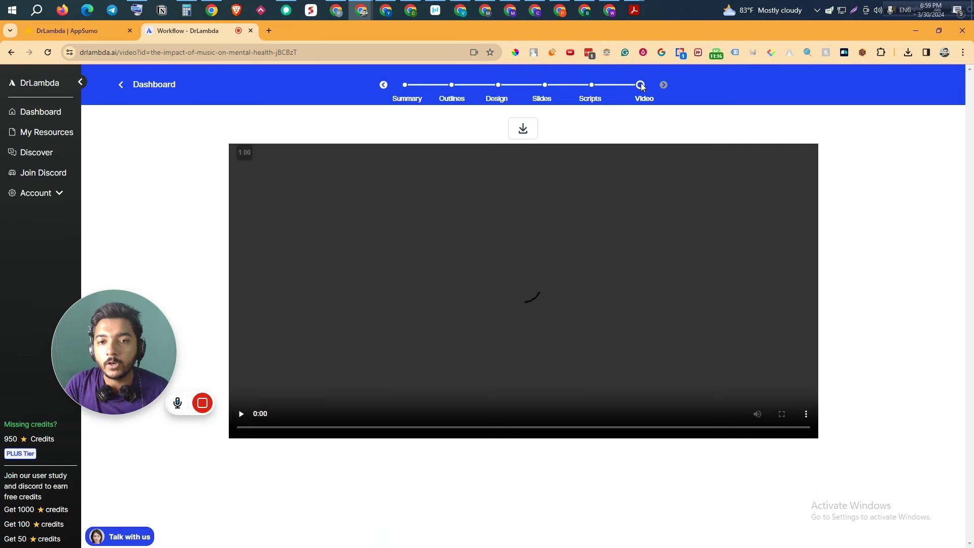
Download the generated video and skim through several parts of it in Media Player
left_click(524, 131)
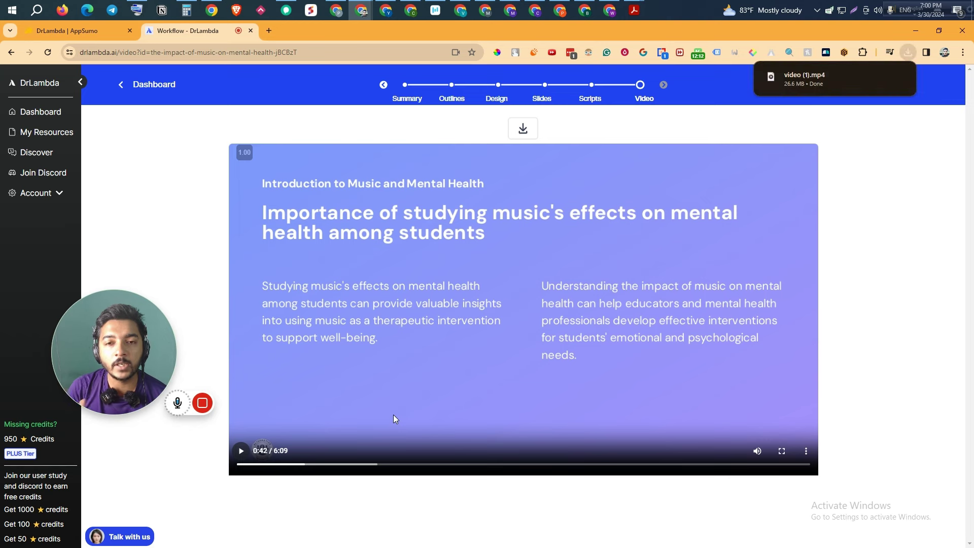
left_click(810, 80)
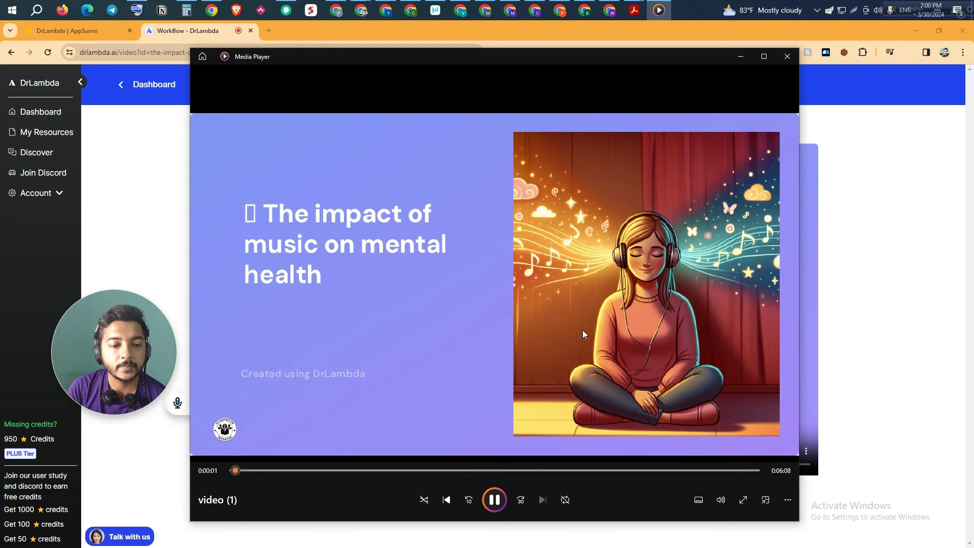
left_click(352, 471)
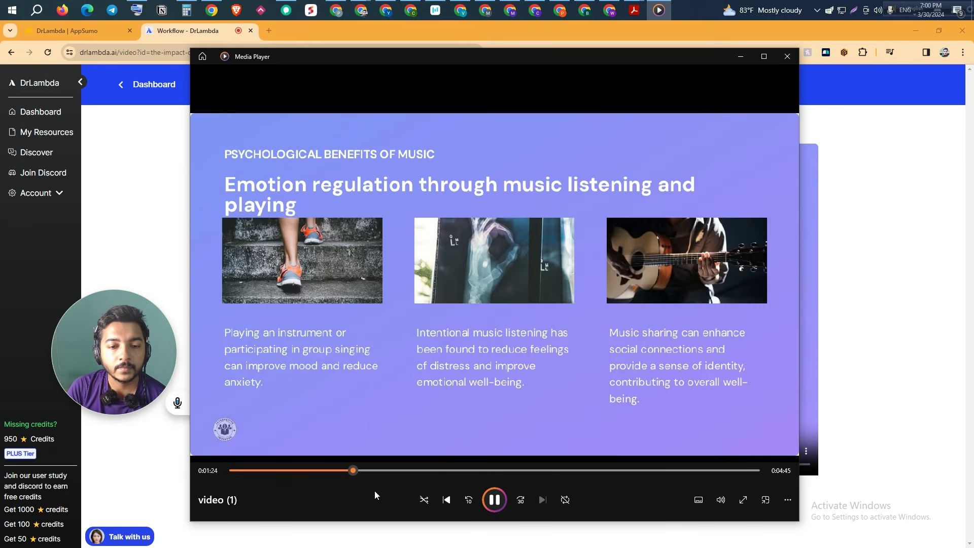
left_click(515, 470)
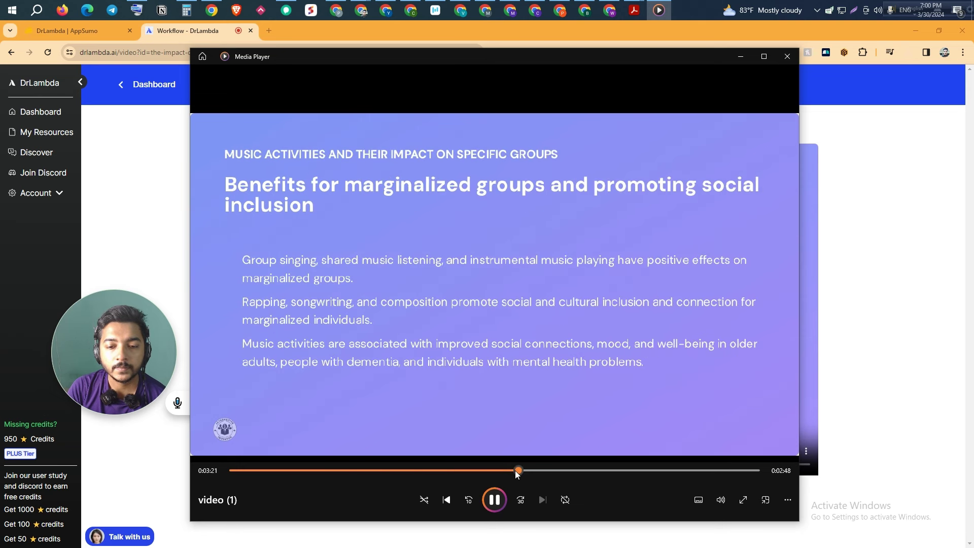
left_click(668, 471)
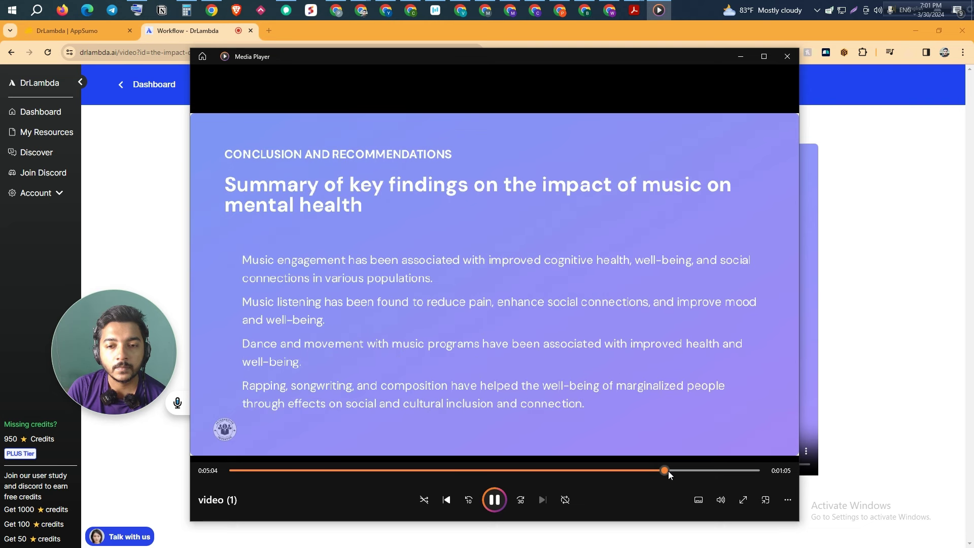
left_click(787, 57)
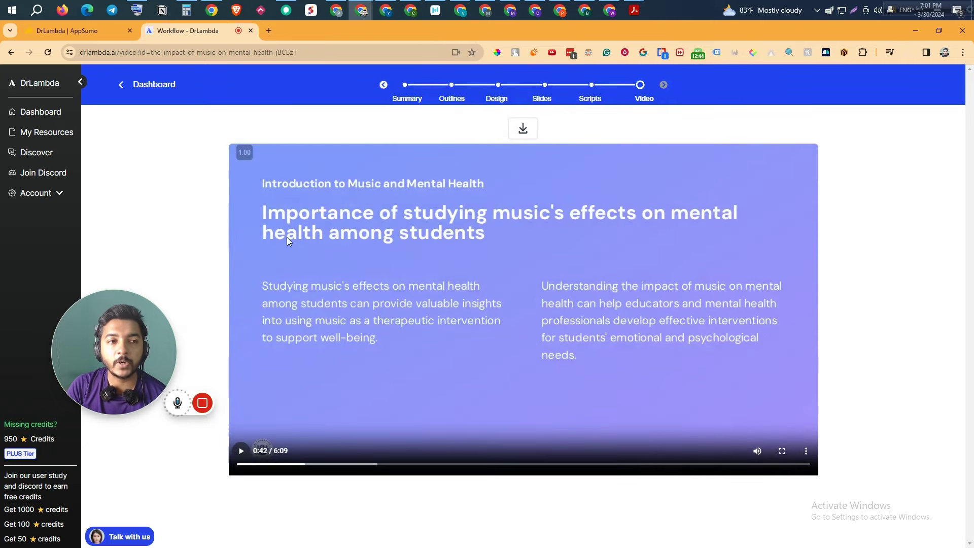
Start a new Social Post project from the dashboard using the Casual Topic style
left_click(63, 116)
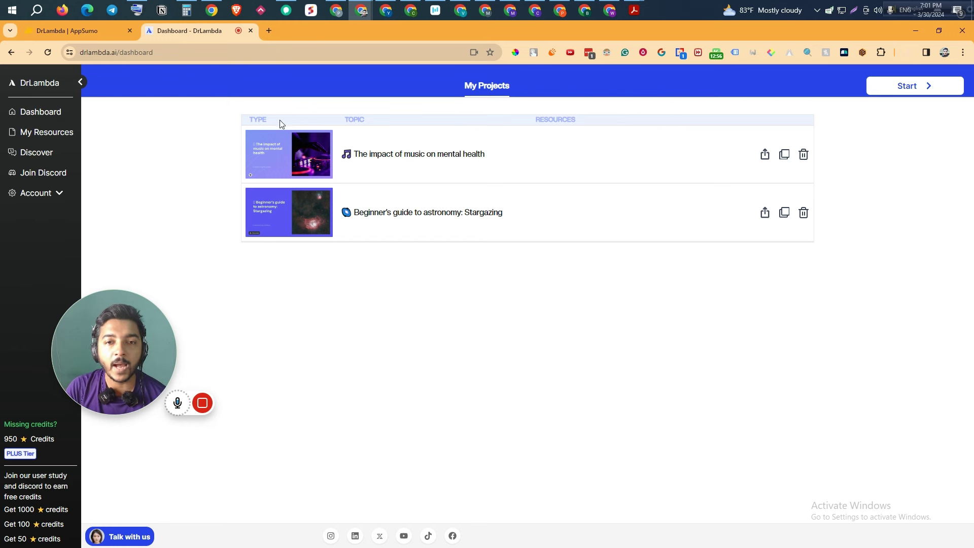
left_click(905, 87)
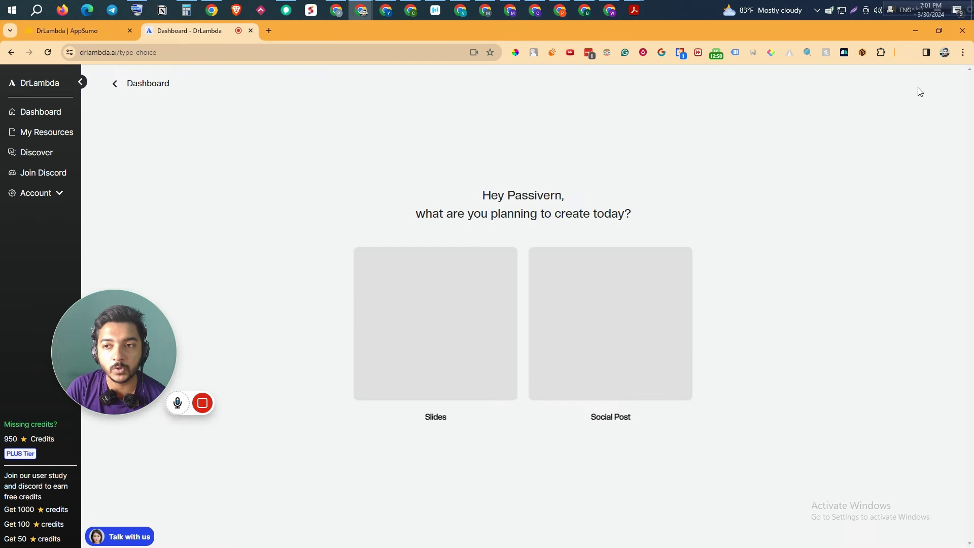
left_click(601, 336)
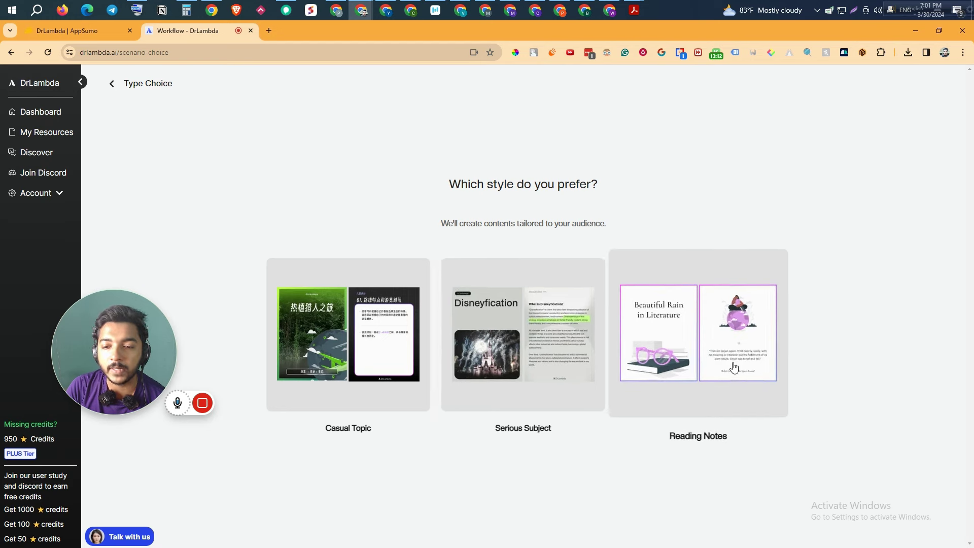
left_click(384, 363)
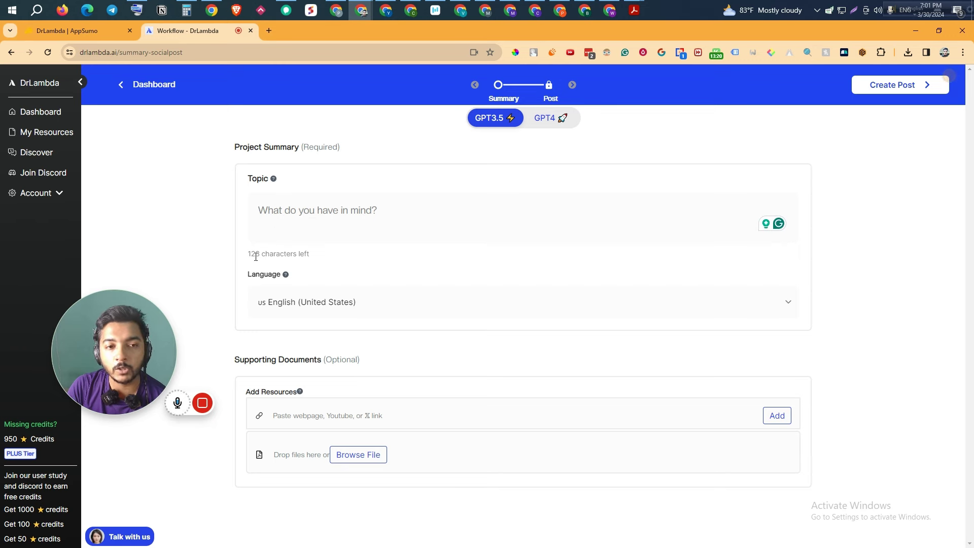
Enter "Impact of Global Warming" as the social post's topic and select the GPT4 model
mouse_move(212, 405)
type("Impact of Global Warming")
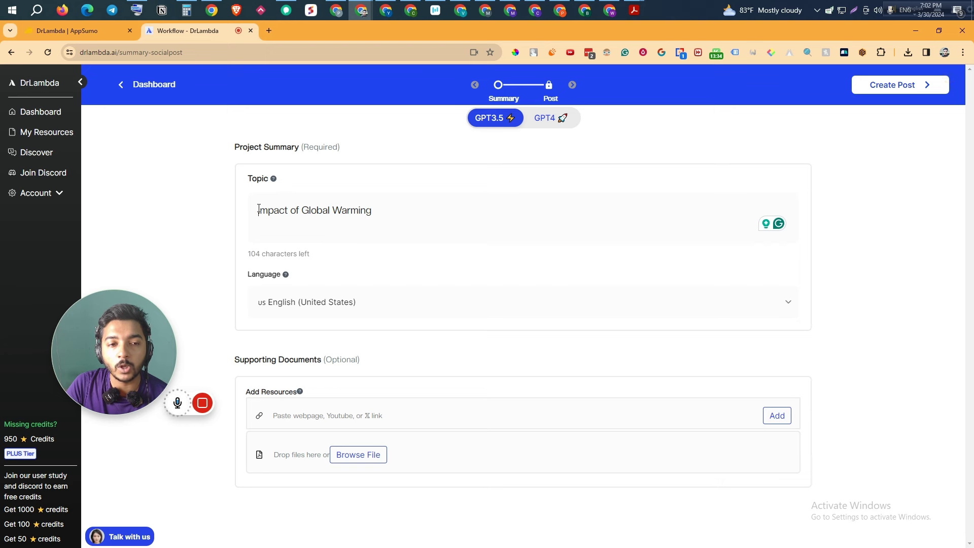
left_click_drag(259, 210, 377, 207)
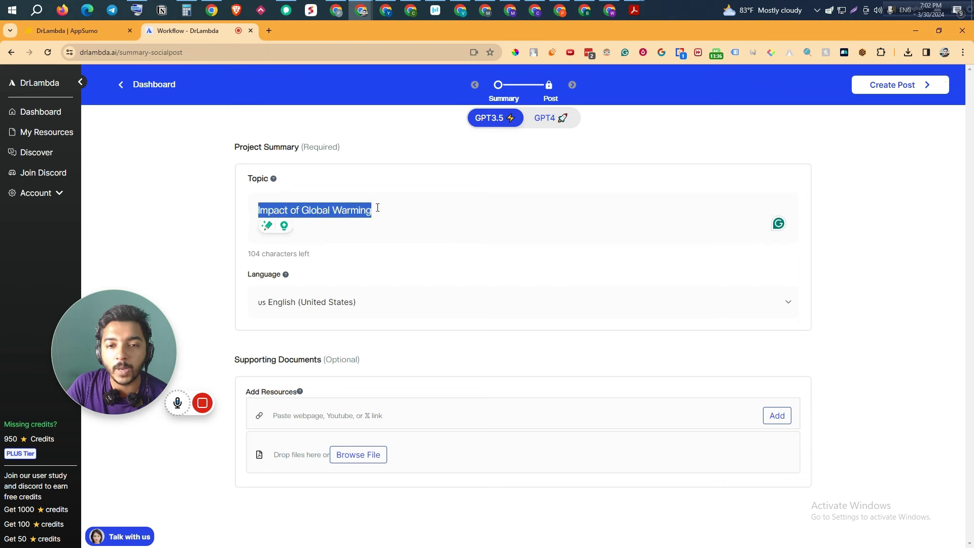
left_click(377, 208)
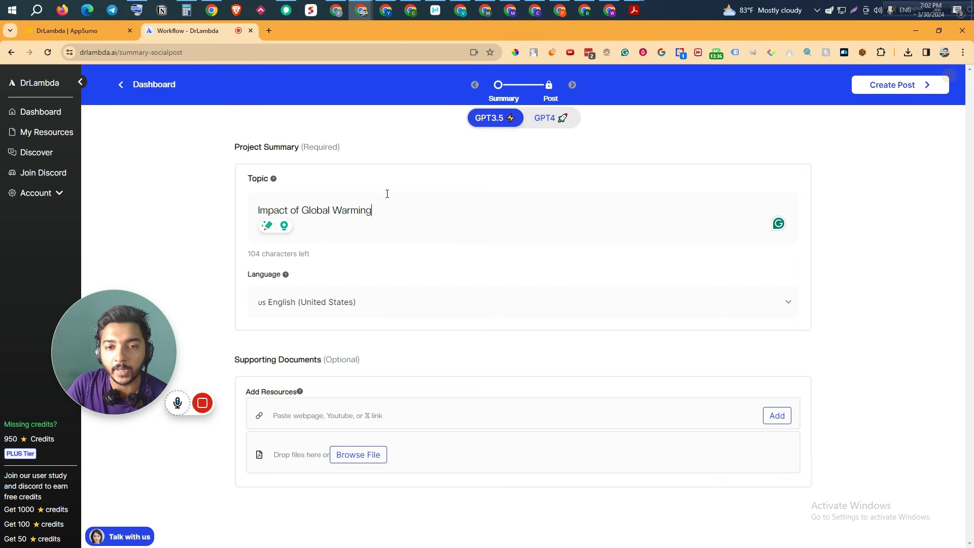
left_click(548, 123)
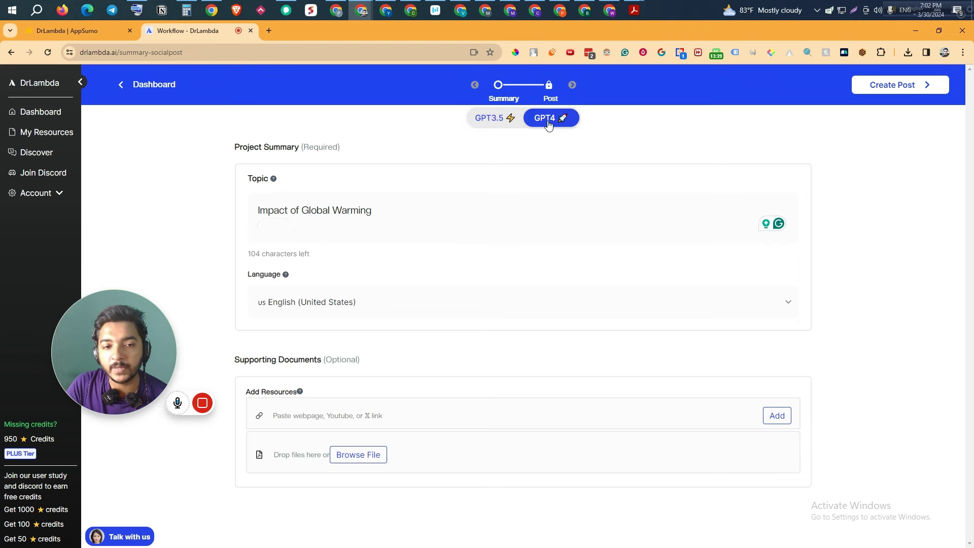
Create the social post, keeping English (United States) as the language and adding no supporting resources
left_click(293, 297)
scroll(287, 432, "down", 1)
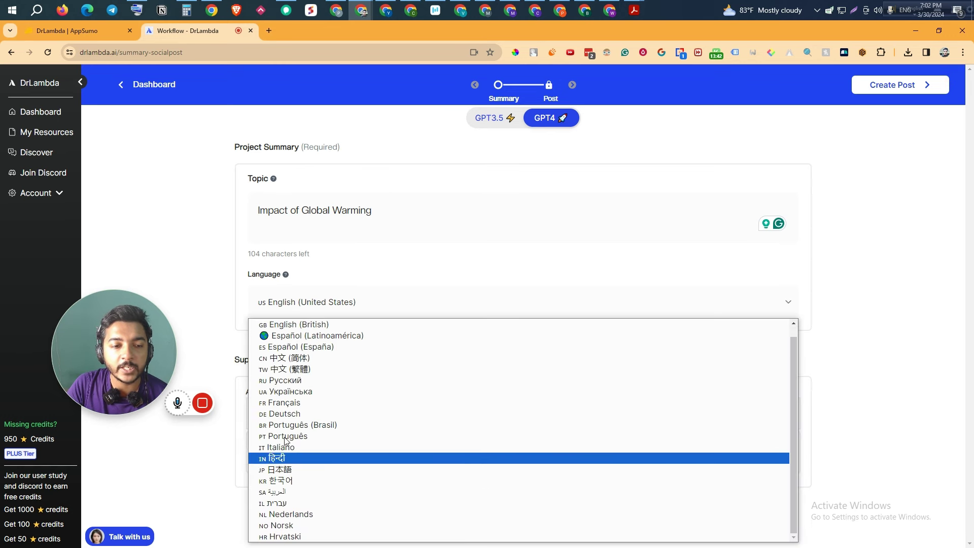
left_click(209, 237)
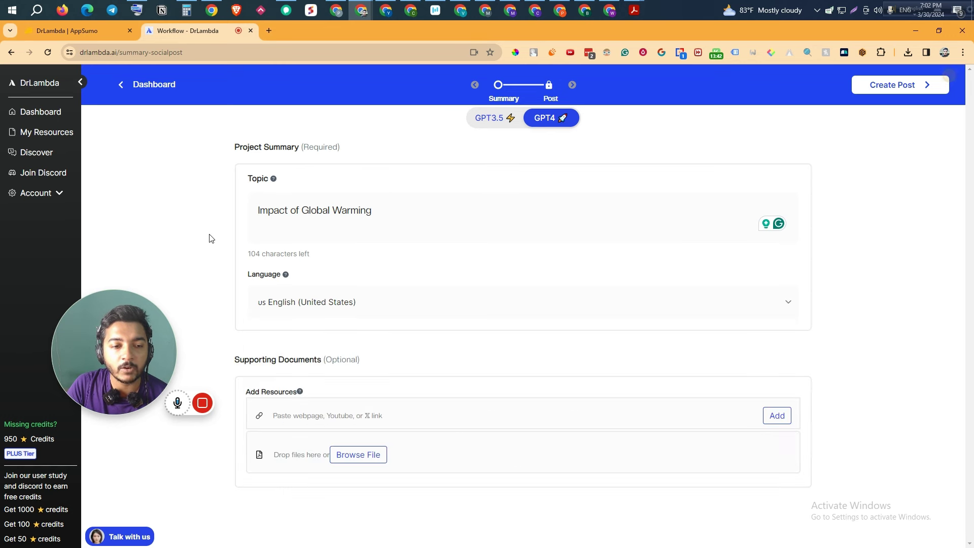
left_click(378, 416)
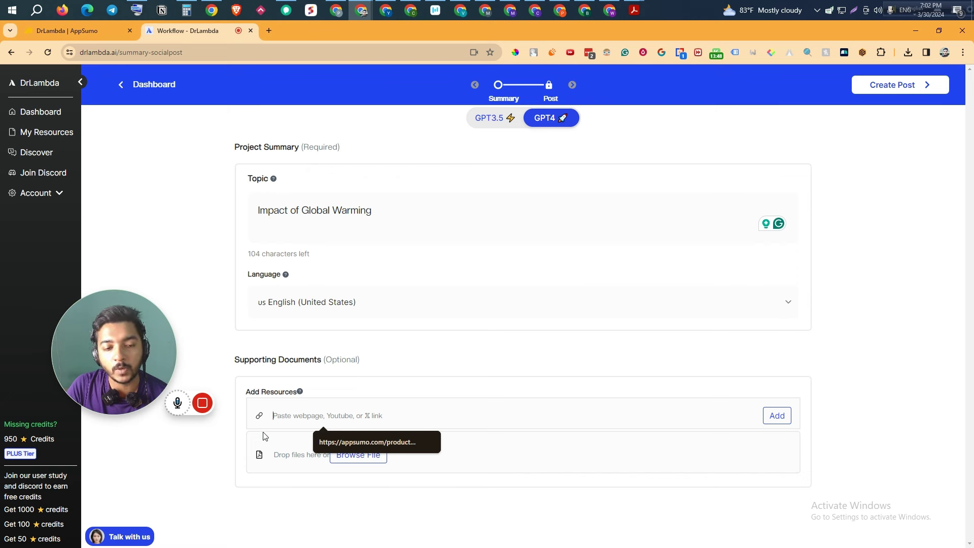
left_click(214, 478)
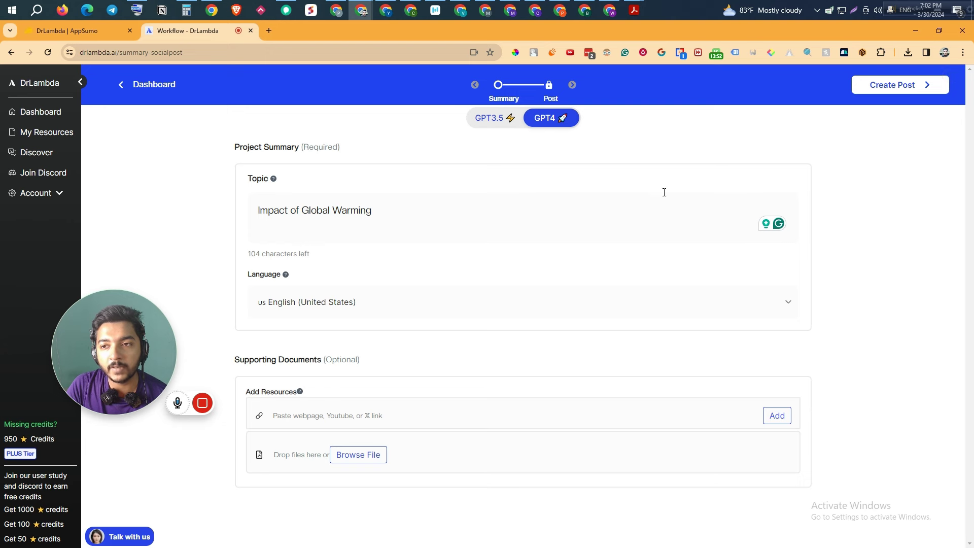
left_click(903, 83)
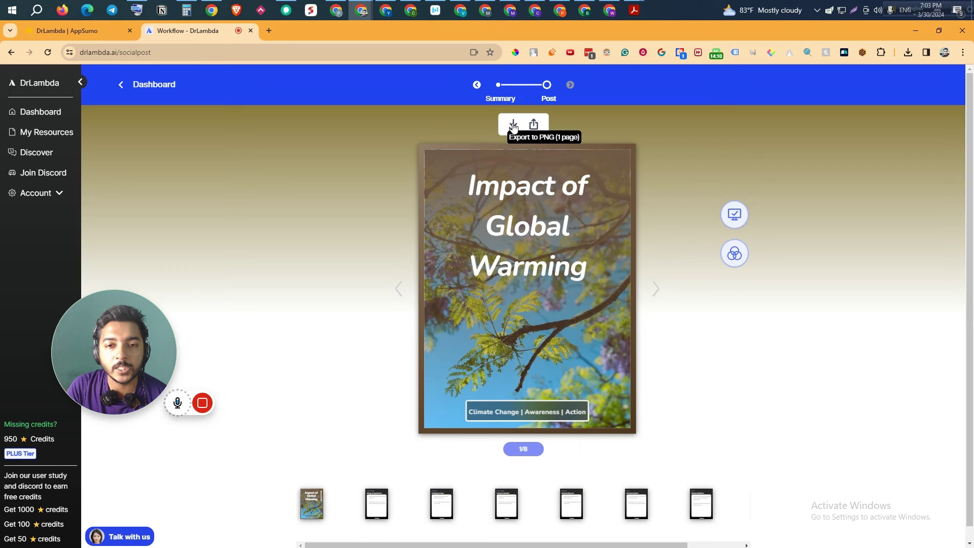
View the Rising Temperatures and Melting Ice Caps pages and check that the Melting Ice Caps heading is editable
left_click(380, 502)
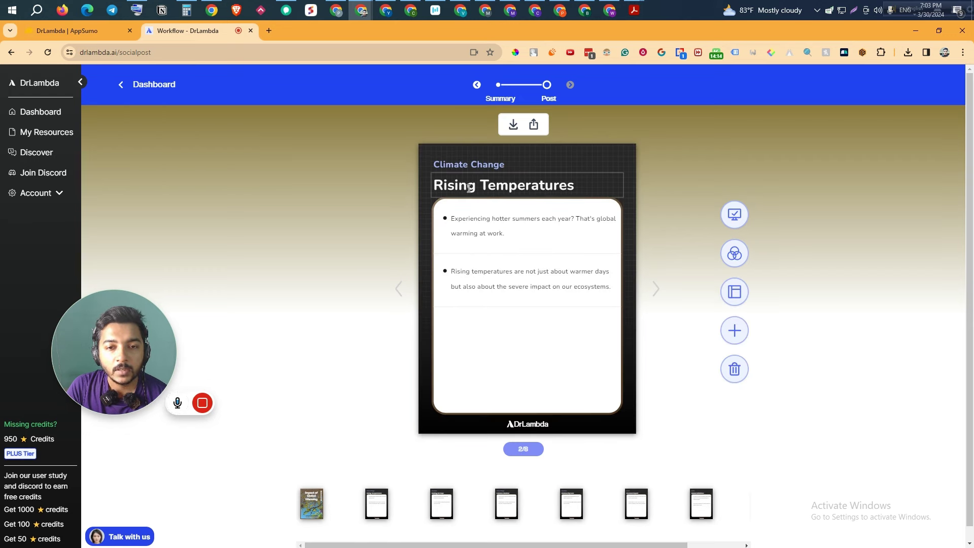
left_click(439, 504)
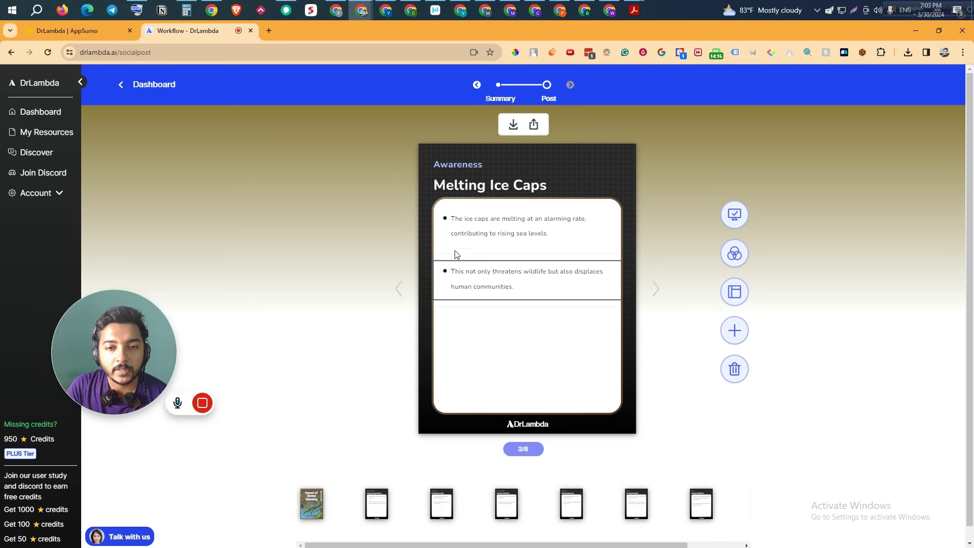
triple_click(458, 181)
left_click(579, 183)
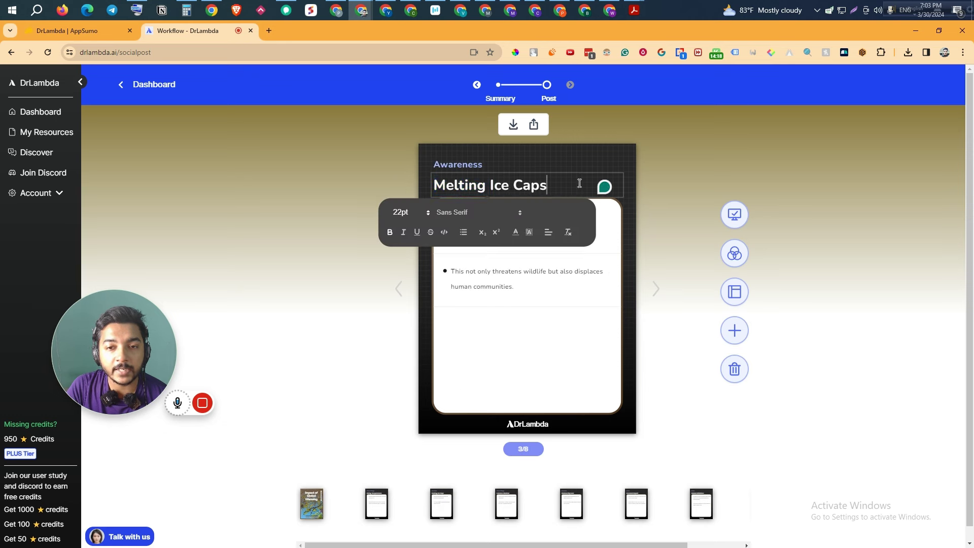
left_click(496, 159)
left_click(367, 163)
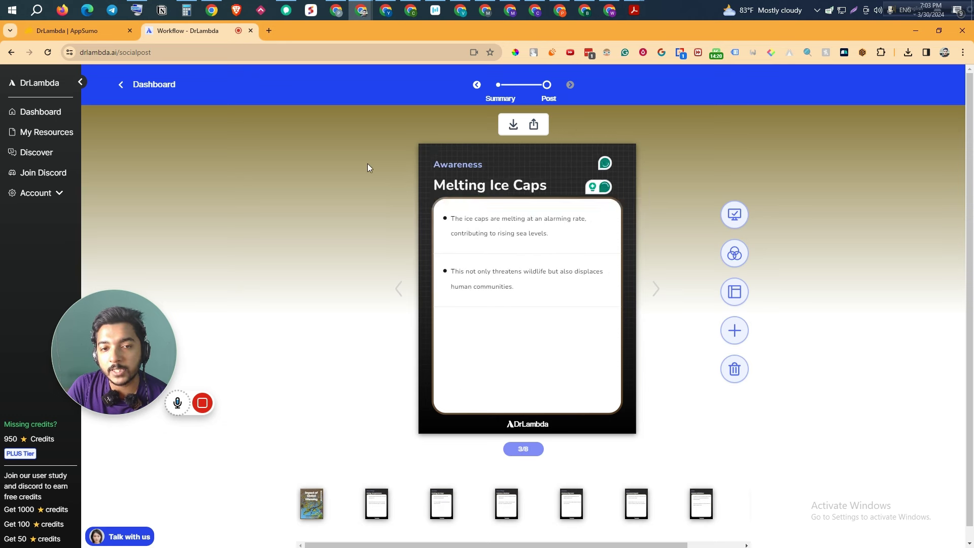
Examine the font size, typeface and other text formatting options for the Awareness label without changing them
left_click(467, 162)
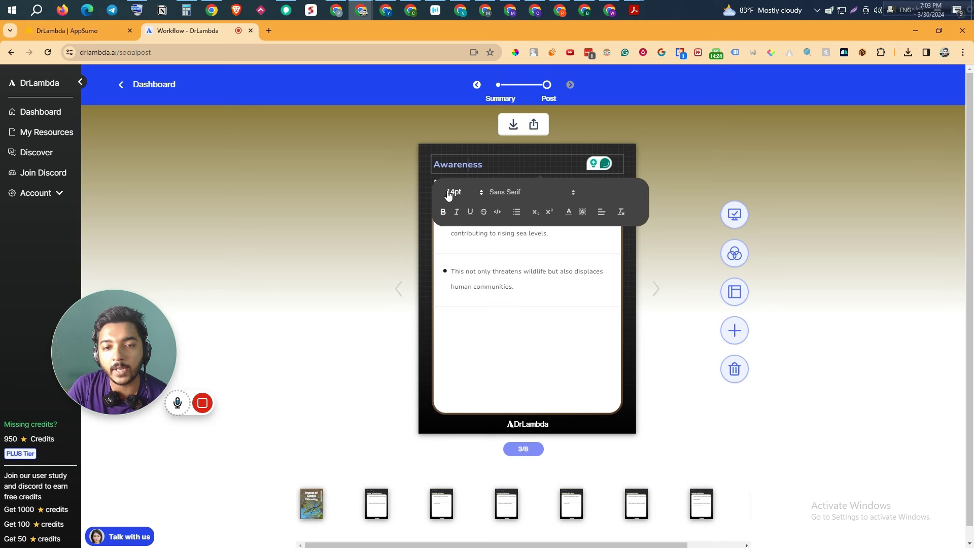
left_click(455, 194)
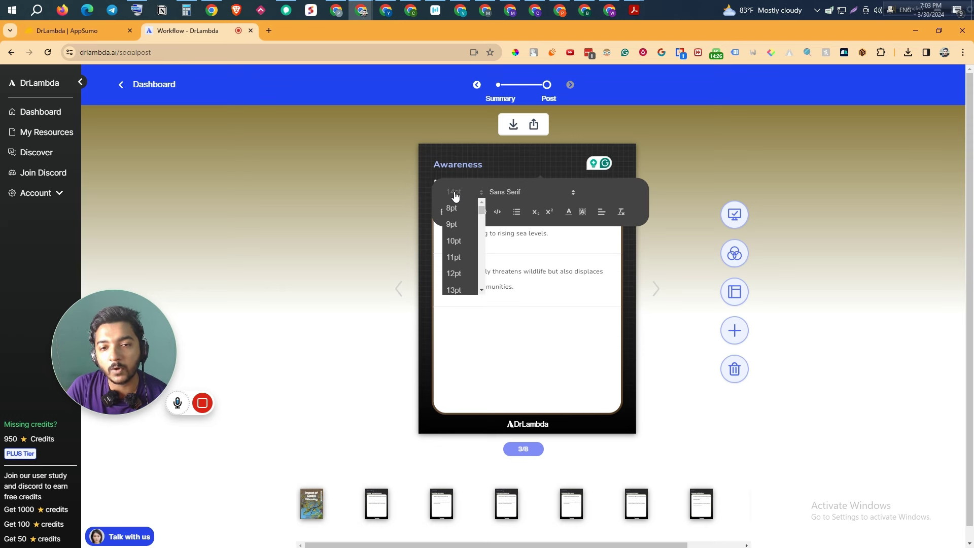
left_click(455, 194)
left_click(513, 192)
left_click(513, 193)
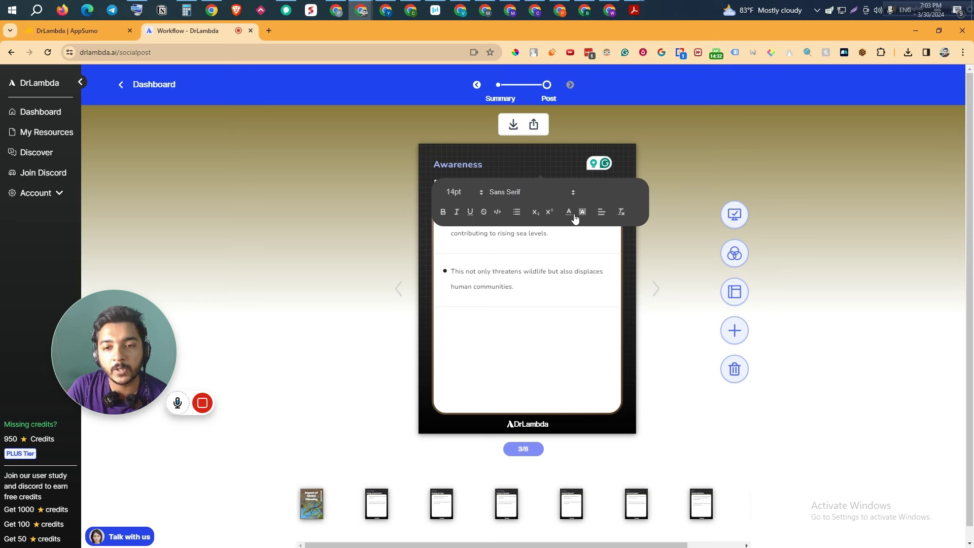
left_click(369, 267)
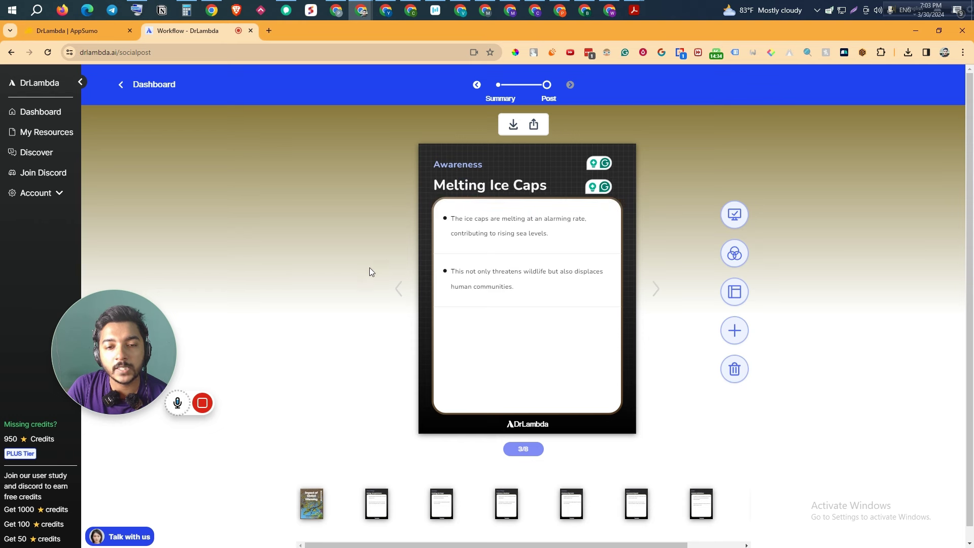
left_click(466, 271)
left_click(369, 281)
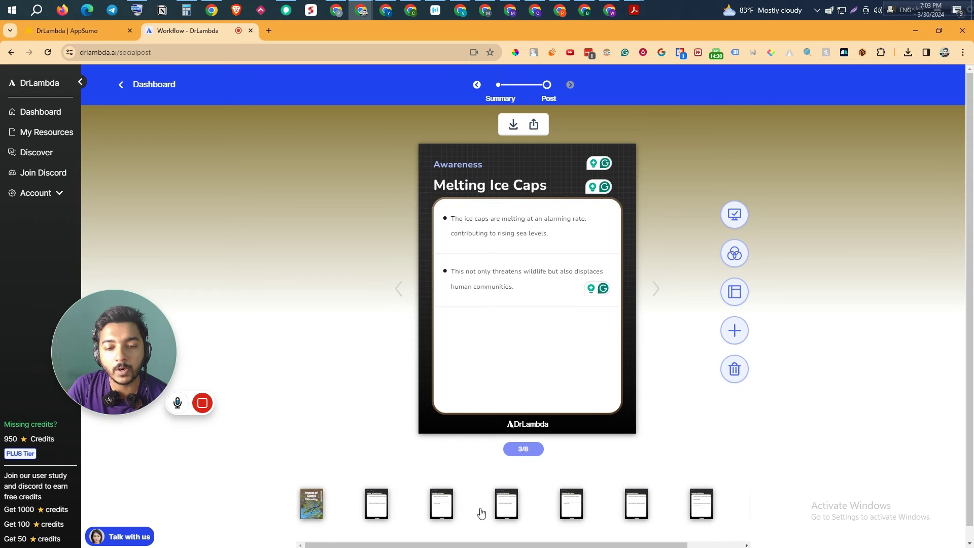
Look through pages 4 to 7 of the social post and return to its cover page
left_click(502, 508)
left_click(579, 505)
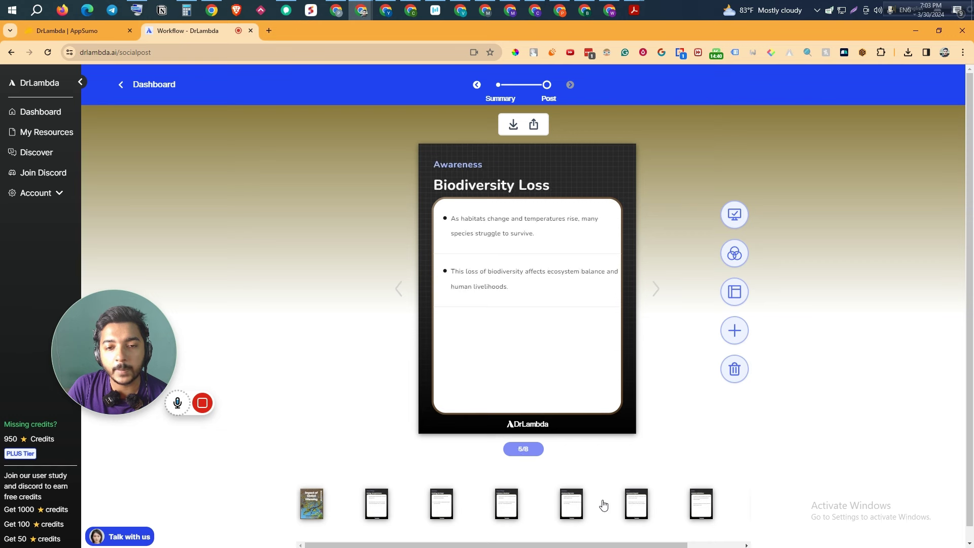
left_click(634, 506)
left_click(699, 505)
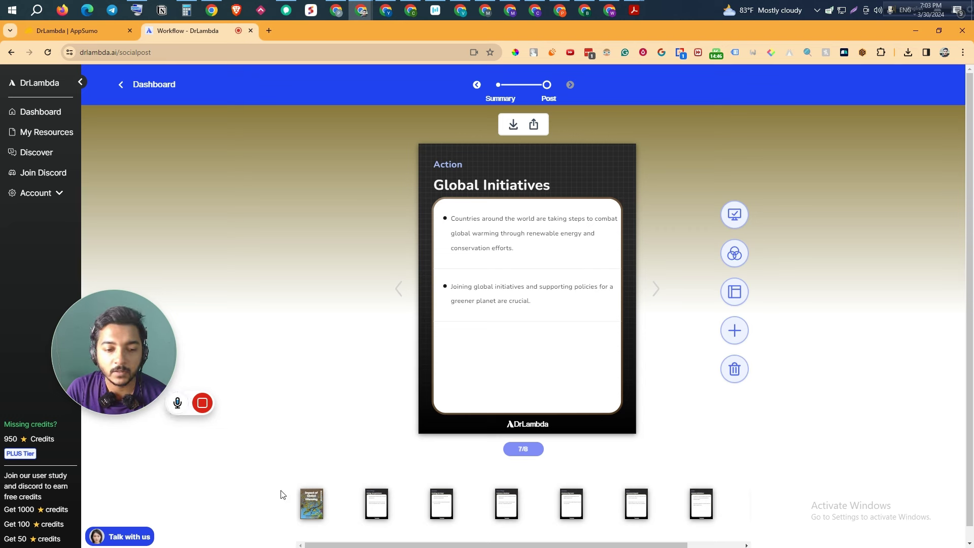
left_click(304, 508)
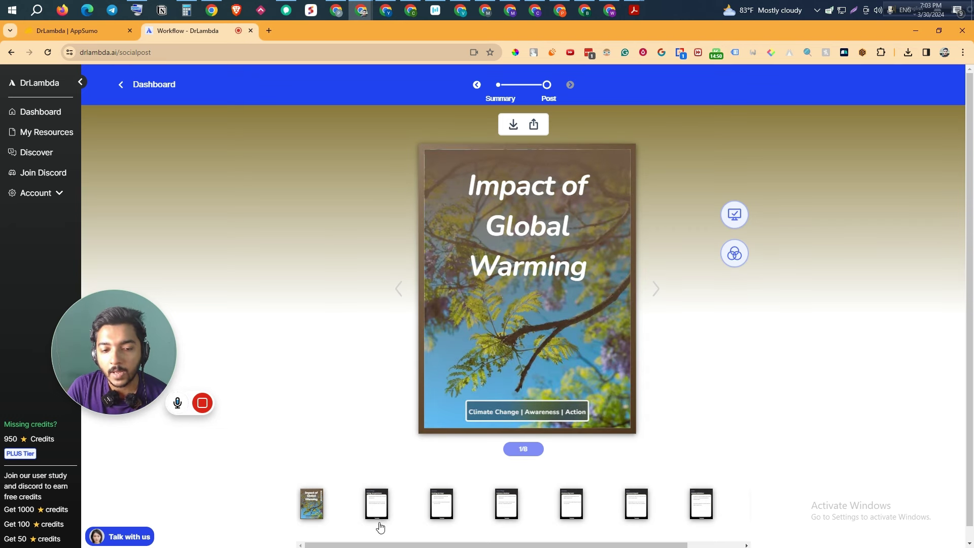
Open the Rising Temperatures page and set the post's theme color to the bright yellow-orange swatch
left_click(379, 507)
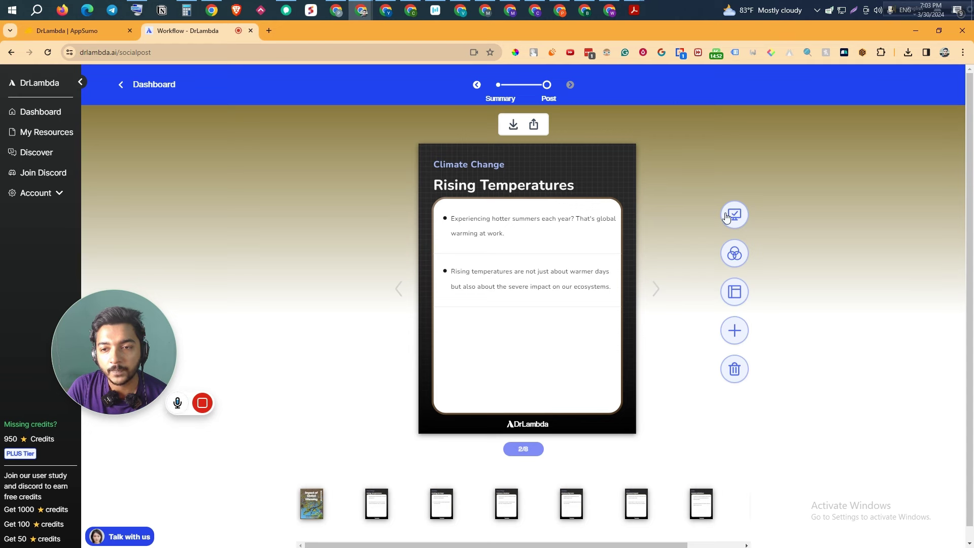
left_click(734, 256)
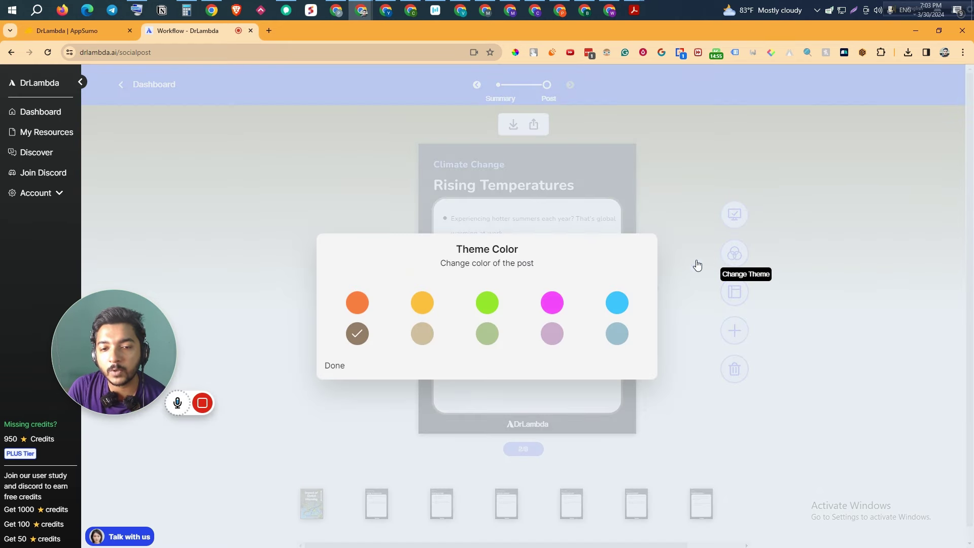
left_click(430, 309)
left_click(552, 303)
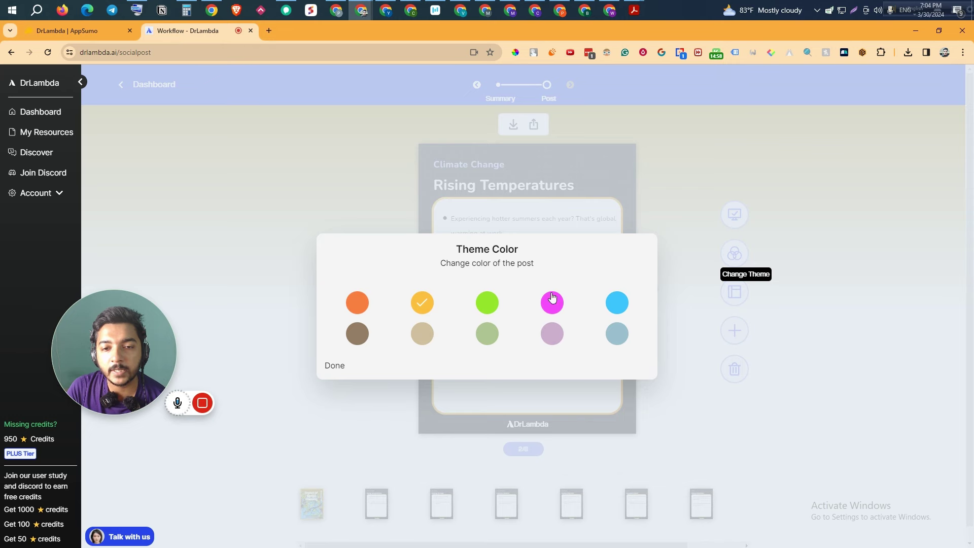
left_click(429, 305)
left_click(376, 206)
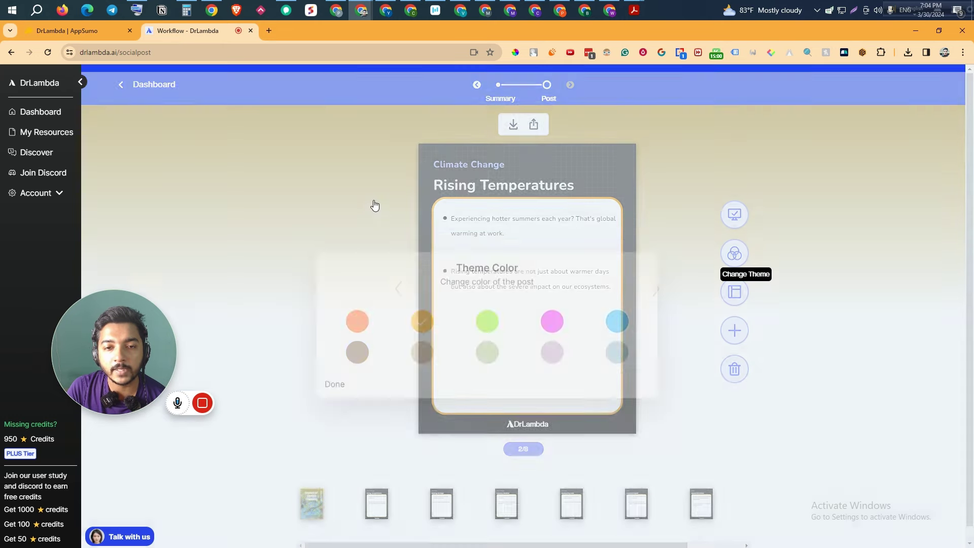
Apply the With Picture layout to the Rising Temperatures and Melting Ice Caps pages
left_click(735, 293)
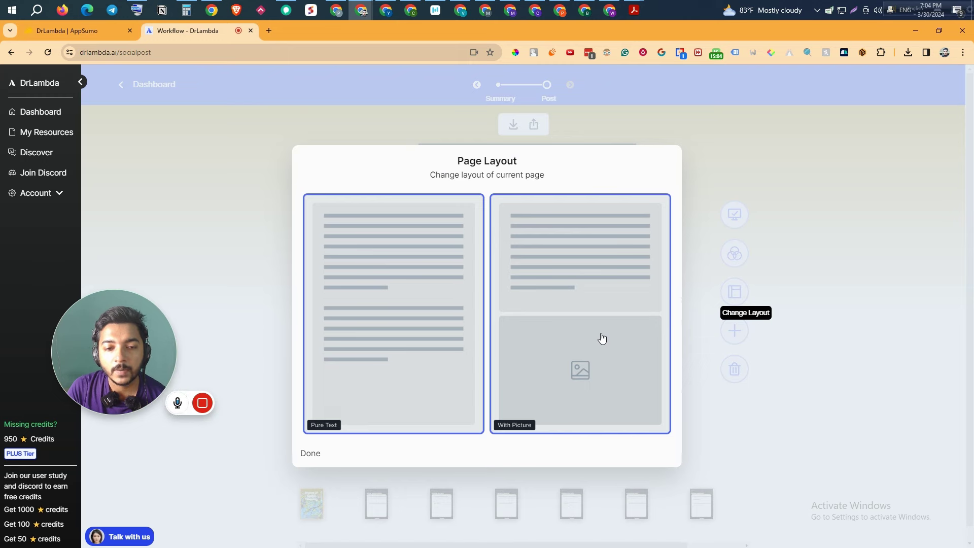
left_click(602, 338)
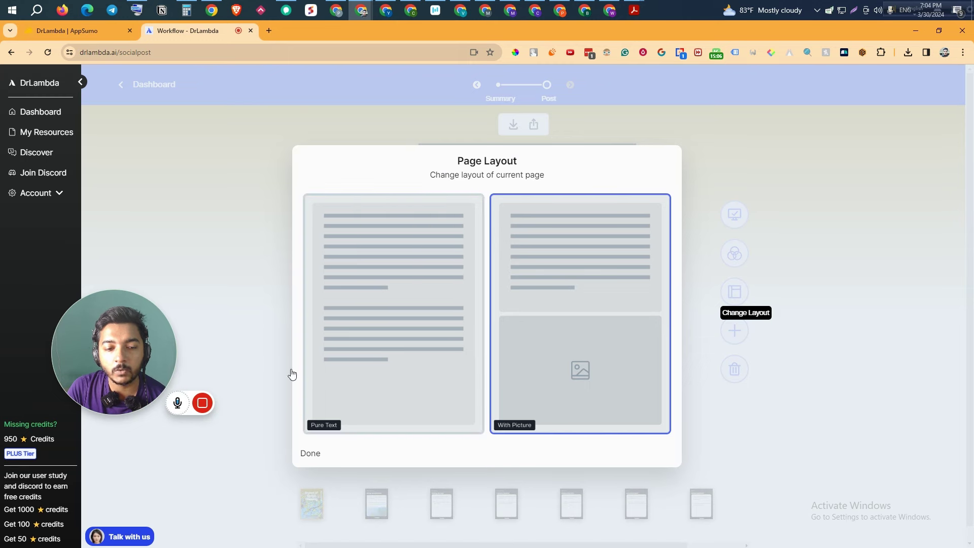
left_click(276, 330)
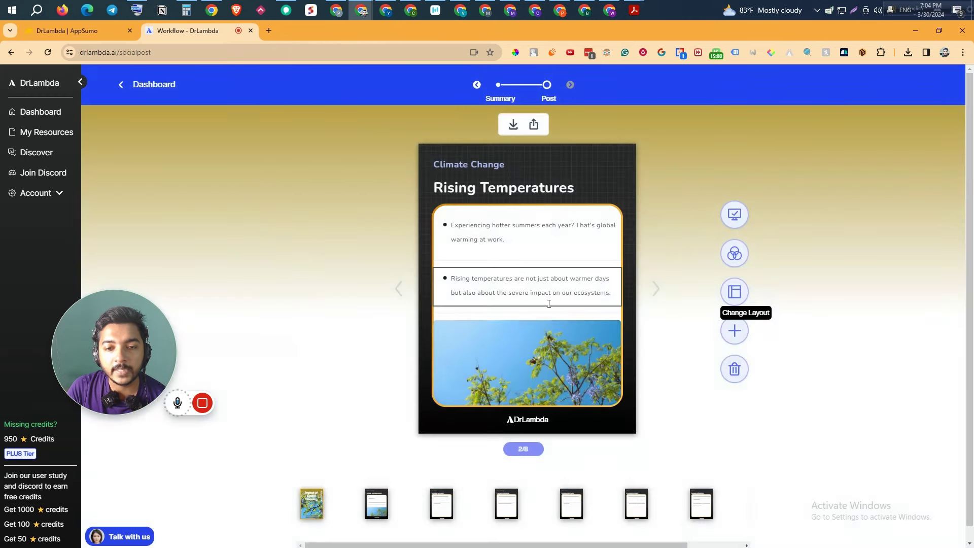
left_click(447, 502)
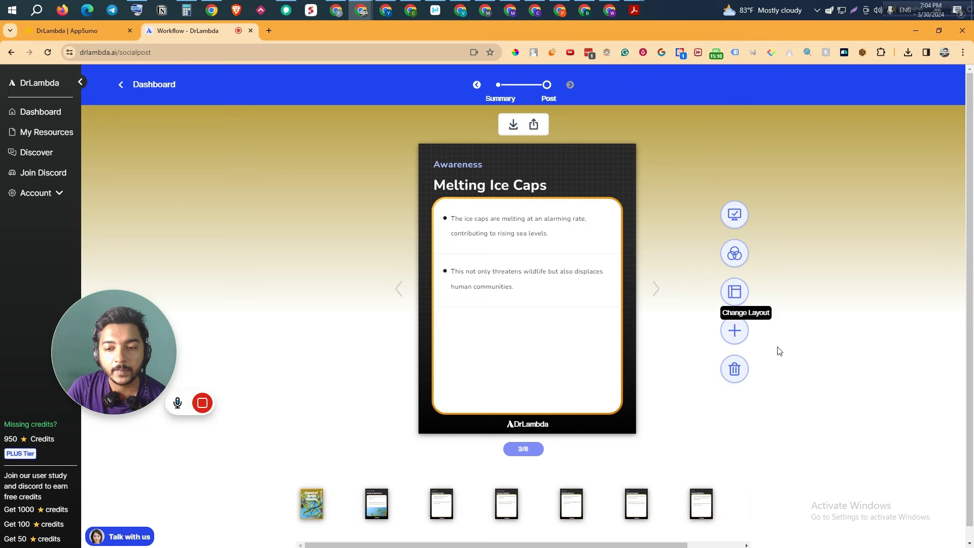
left_click(735, 291)
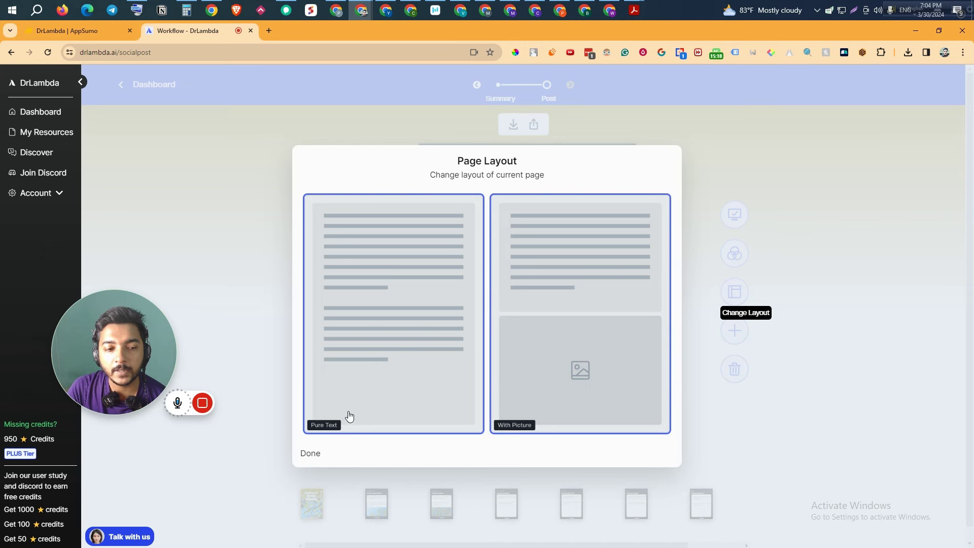
left_click(577, 276)
left_click(817, 400)
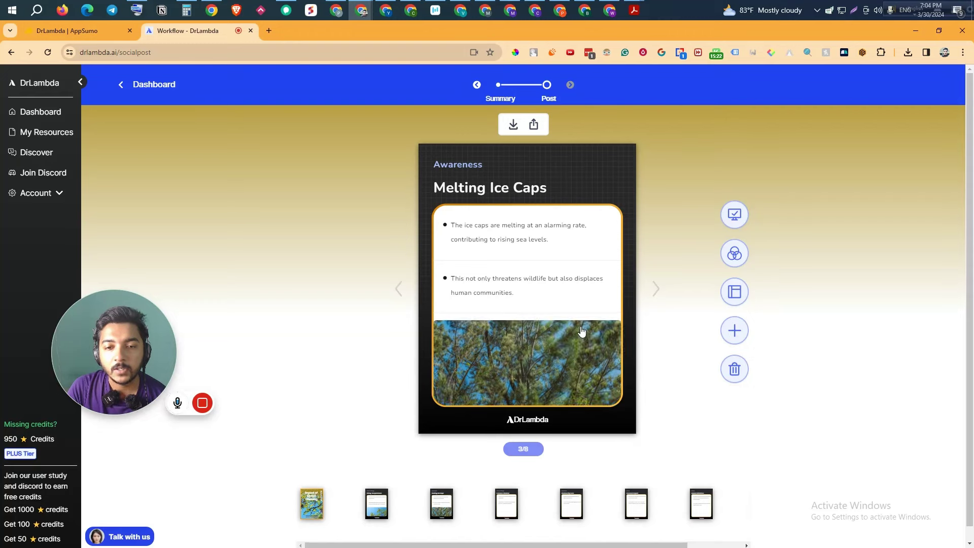
Open the Extreme Weather page of the social post and copy the post's view-only share link
left_click(517, 510)
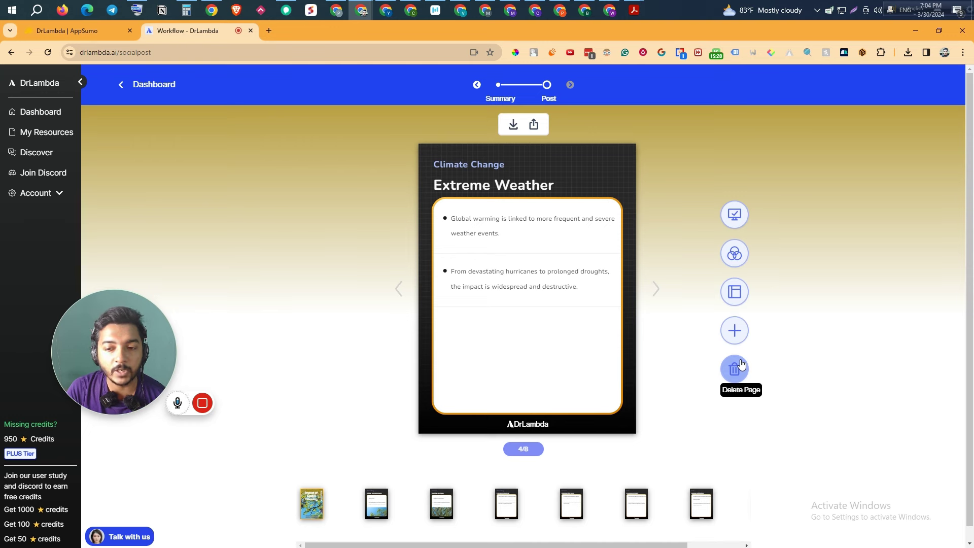
left_click(533, 124)
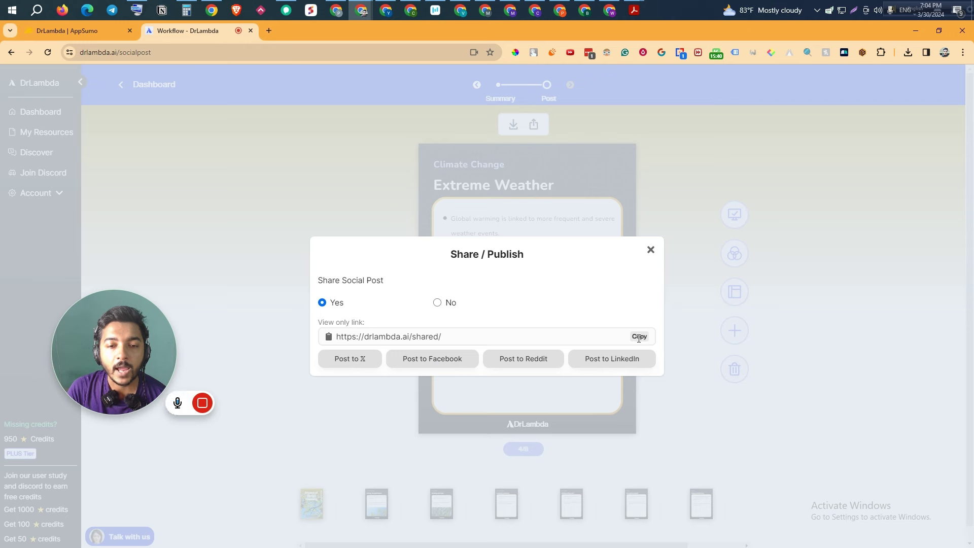
left_click(422, 341)
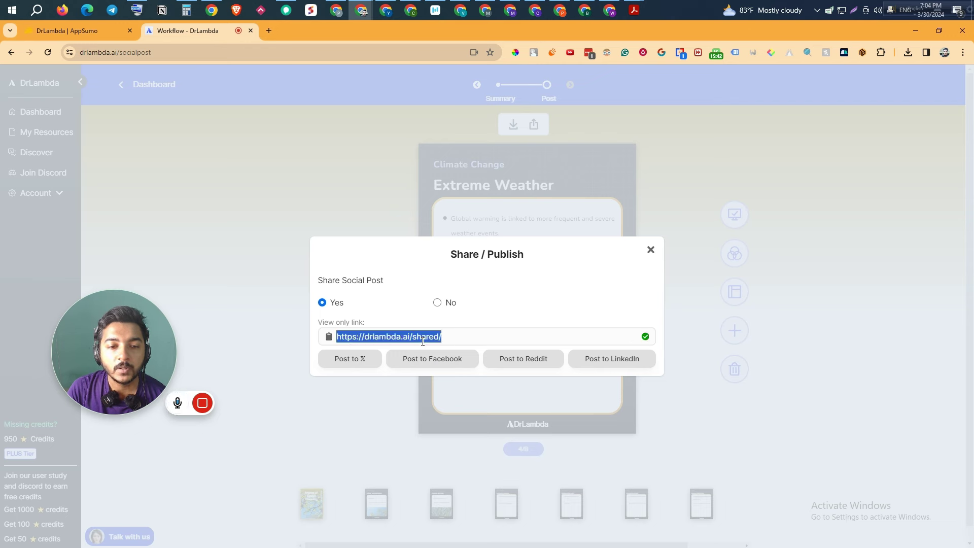
right_click(423, 341)
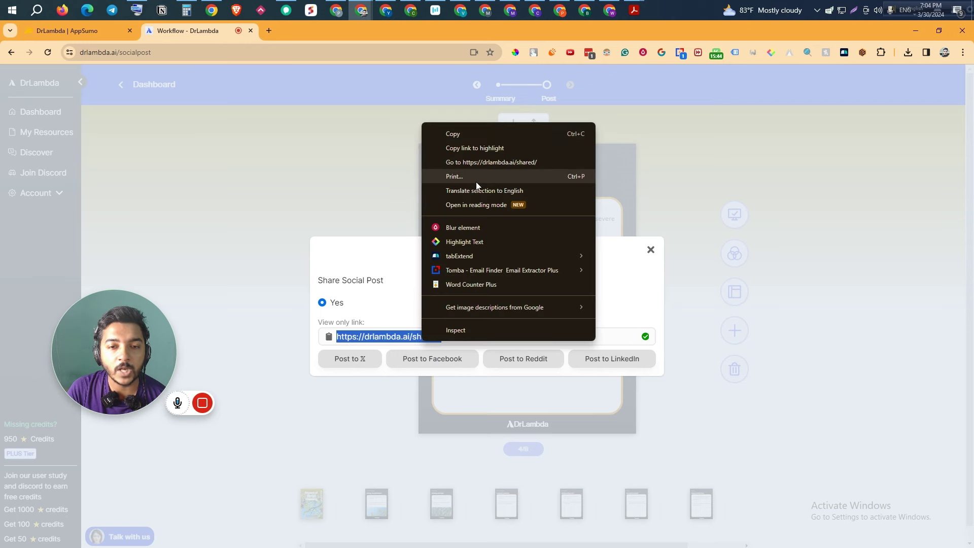
left_click(388, 330)
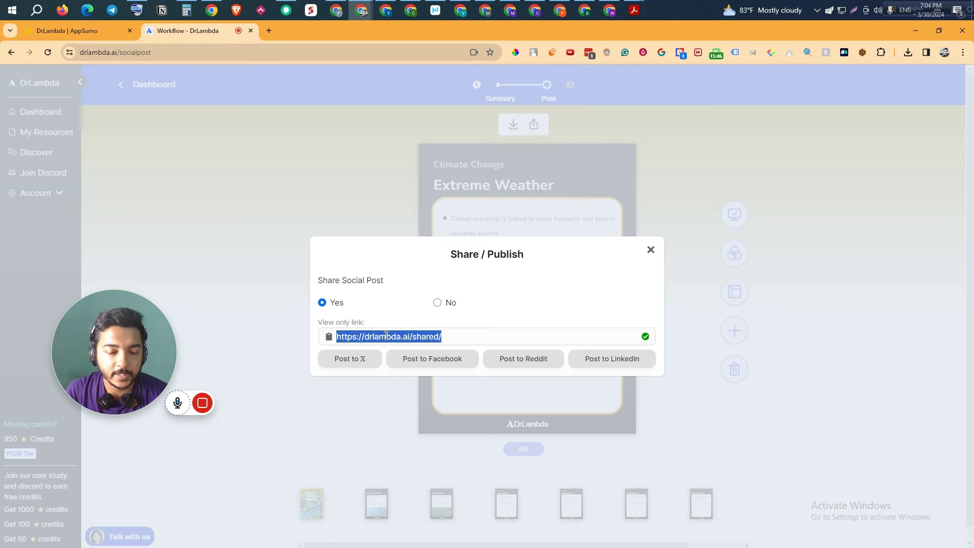
left_click(386, 336)
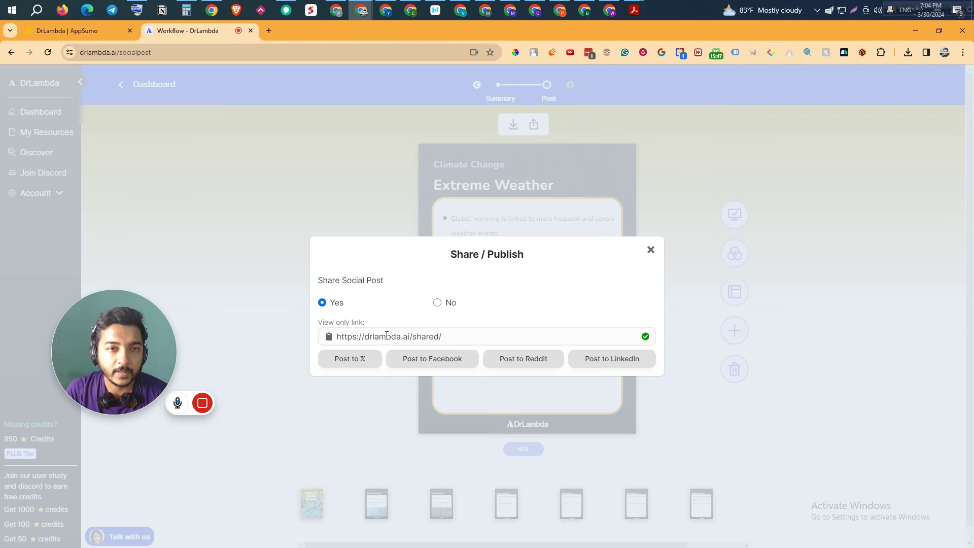
Try the copied share link in a new browser tab, close that tab and dismiss the sharing dialog
left_click(267, 30)
key("ctrl+v")
key("Return")
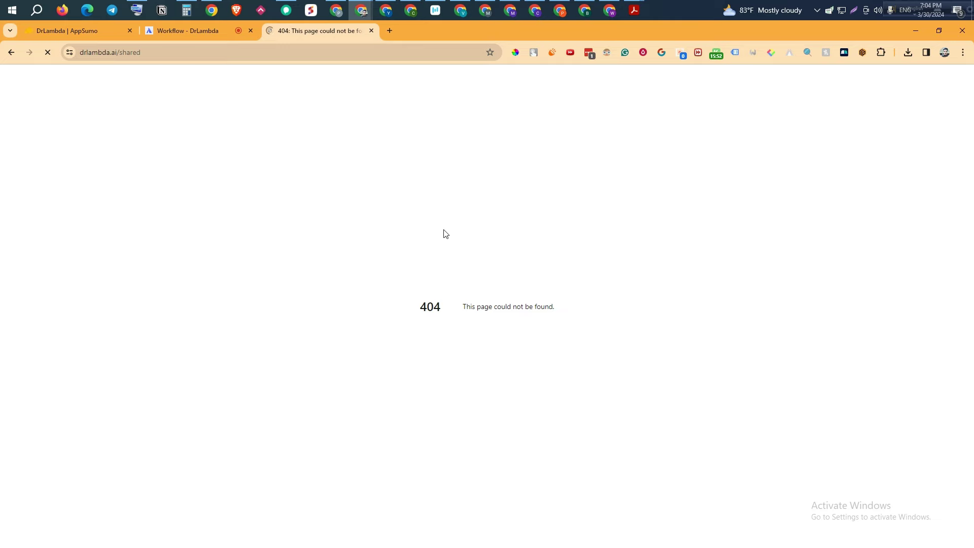
left_click(371, 31)
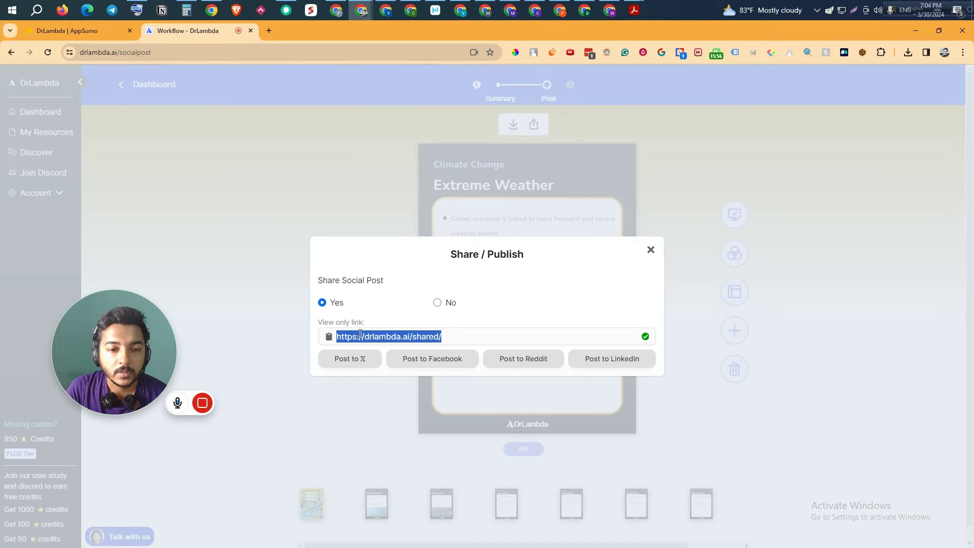
left_click(644, 254)
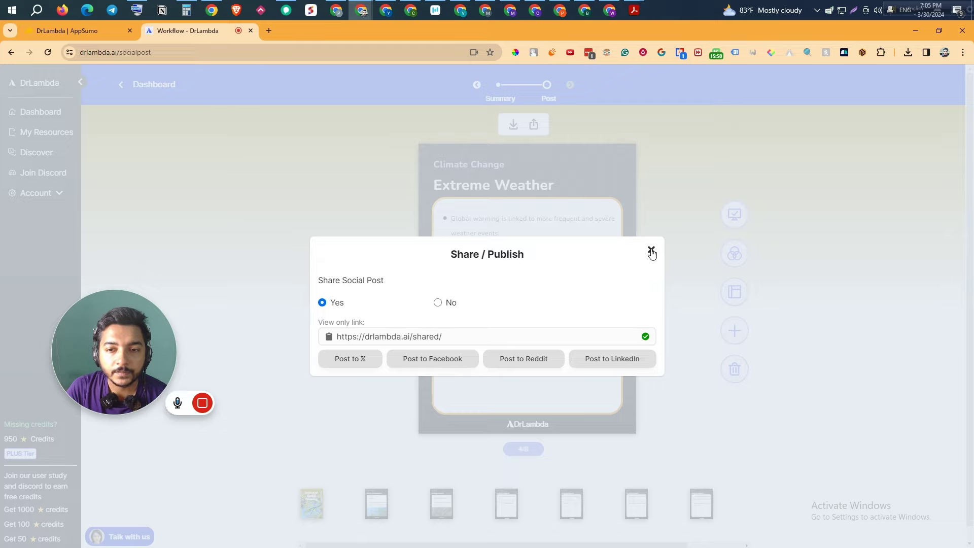
left_click(651, 250)
Copy the view-only link from the sharing dialog again, retry it in a new tab and close the tab
left_click(534, 125)
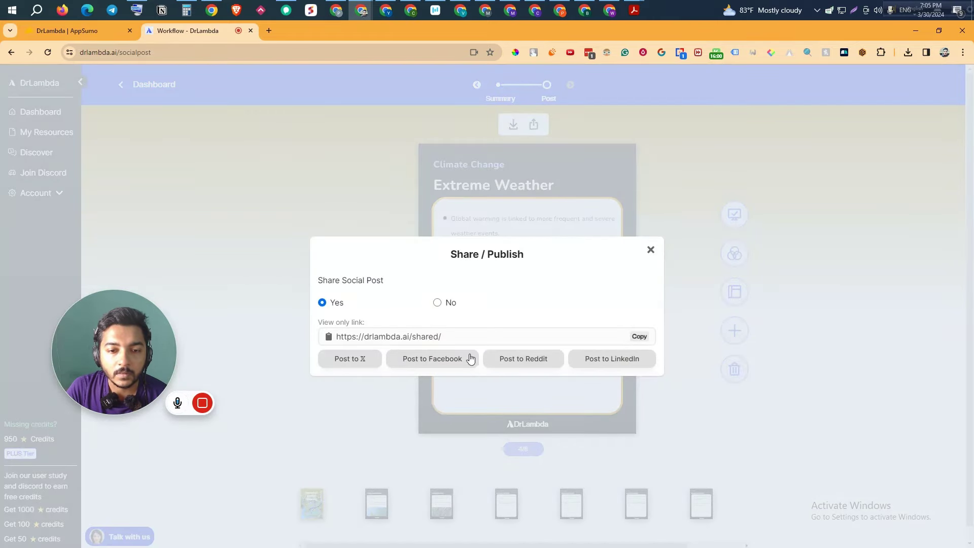
left_click(638, 337)
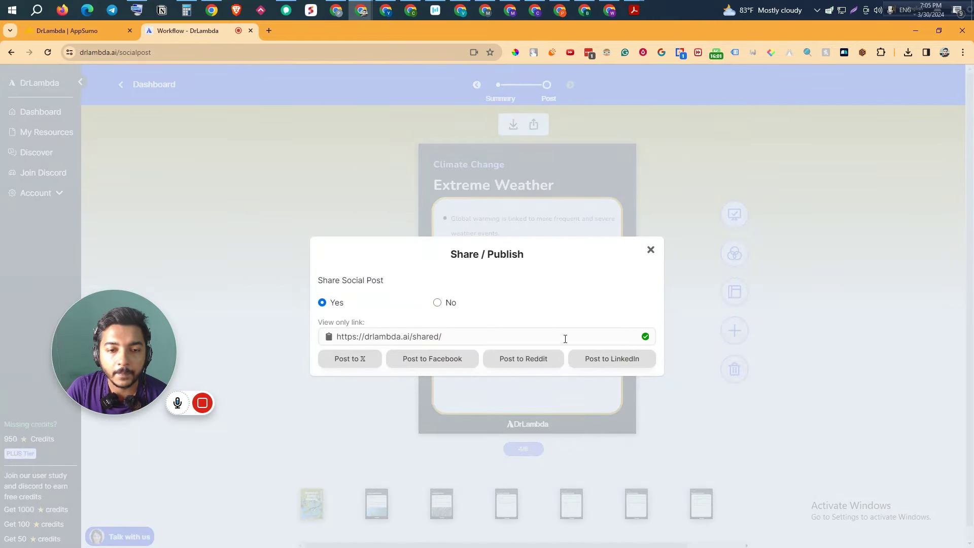
triple_click(442, 336)
right_click(439, 339)
key("Escape")
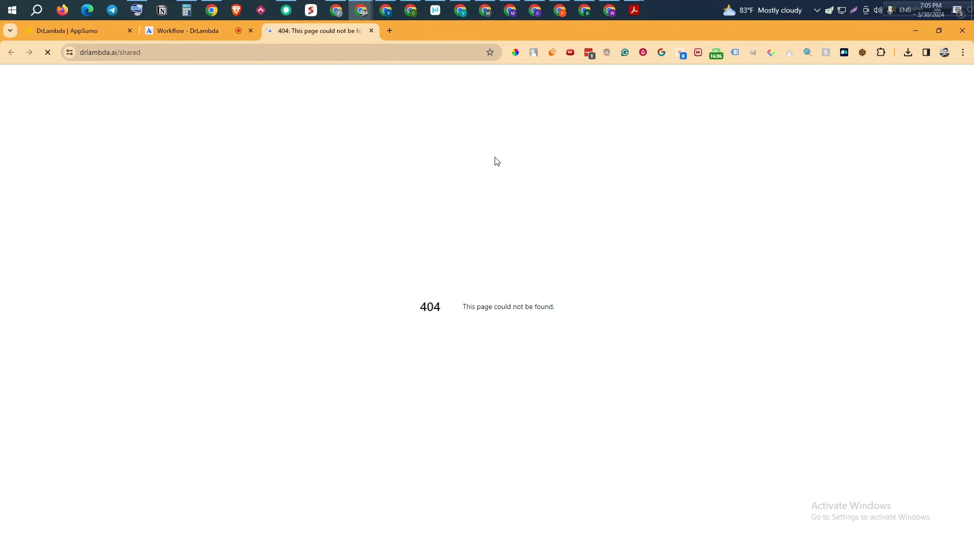
left_click(371, 31)
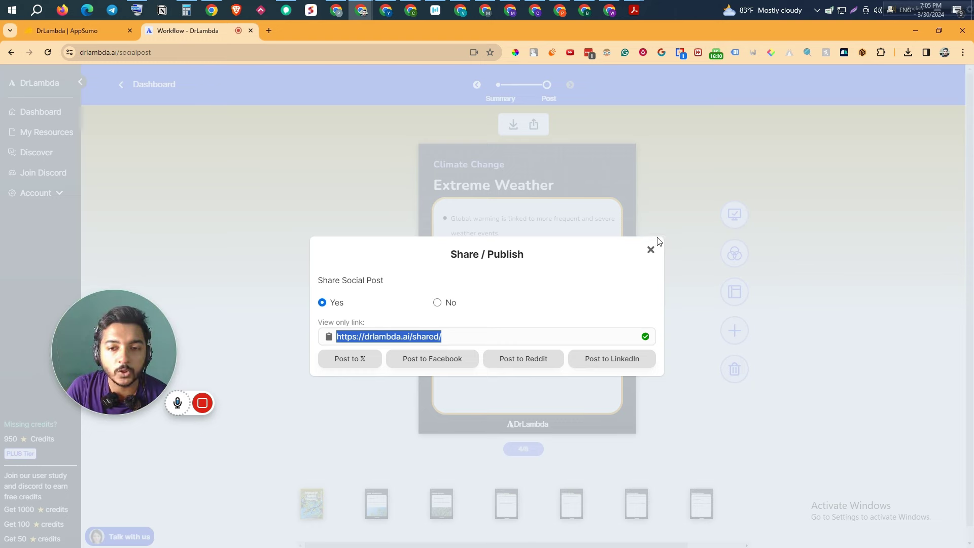
Close the sharing dialog and download the post's pages as images, allowing the site to download multiple files
left_click(651, 251)
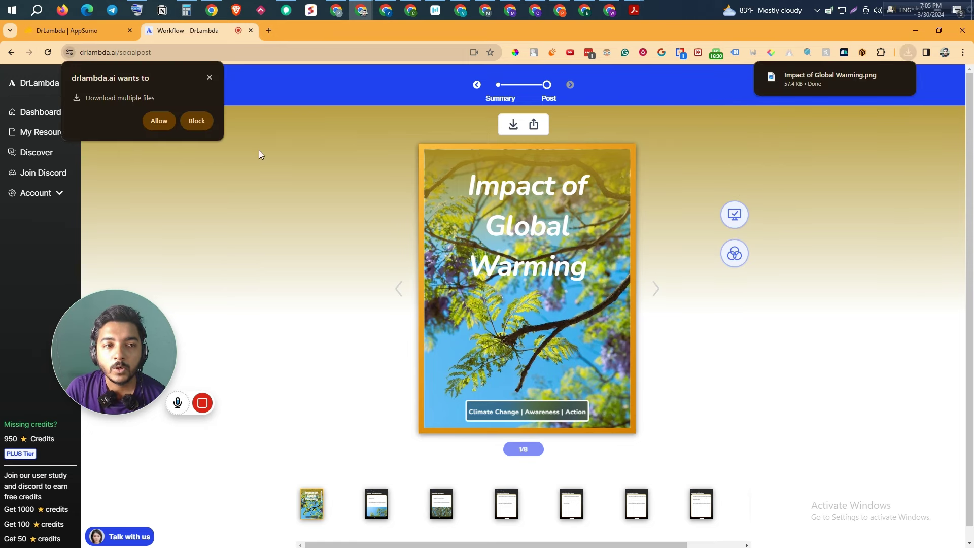
left_click(165, 120)
View the Impact of Global Warming cover in presentation mode, leave it and return to the My Projects dashboard
left_click(734, 214)
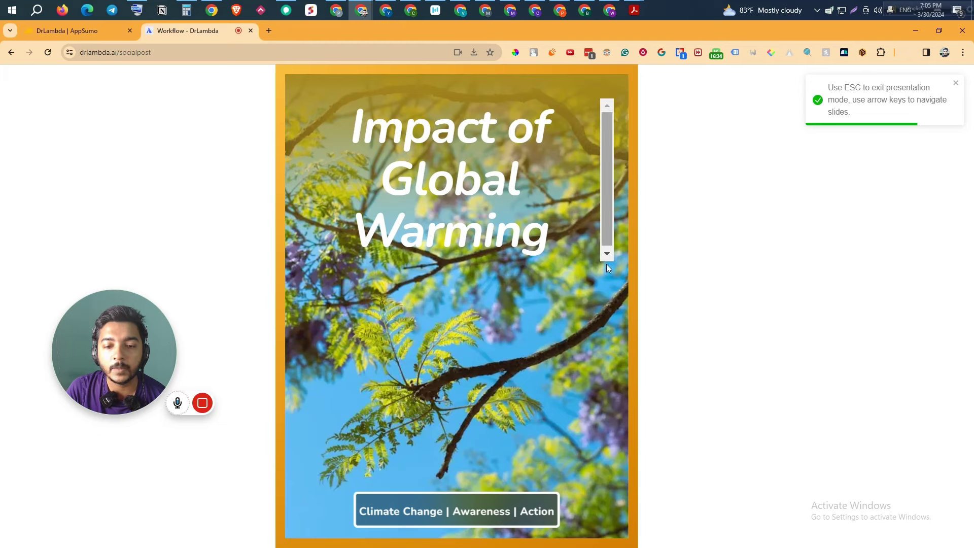
triple_click(520, 197)
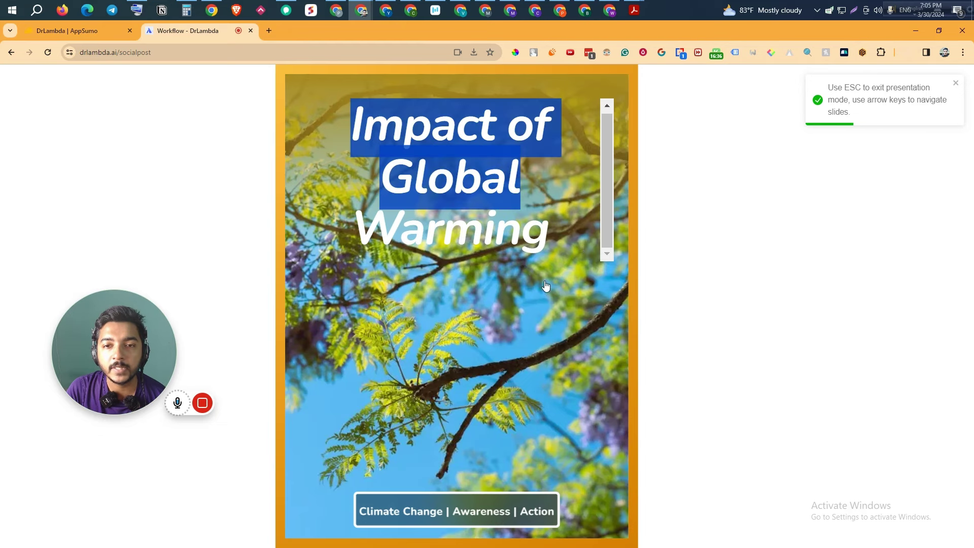
left_click(562, 203, "shift")
left_click(122, 125)
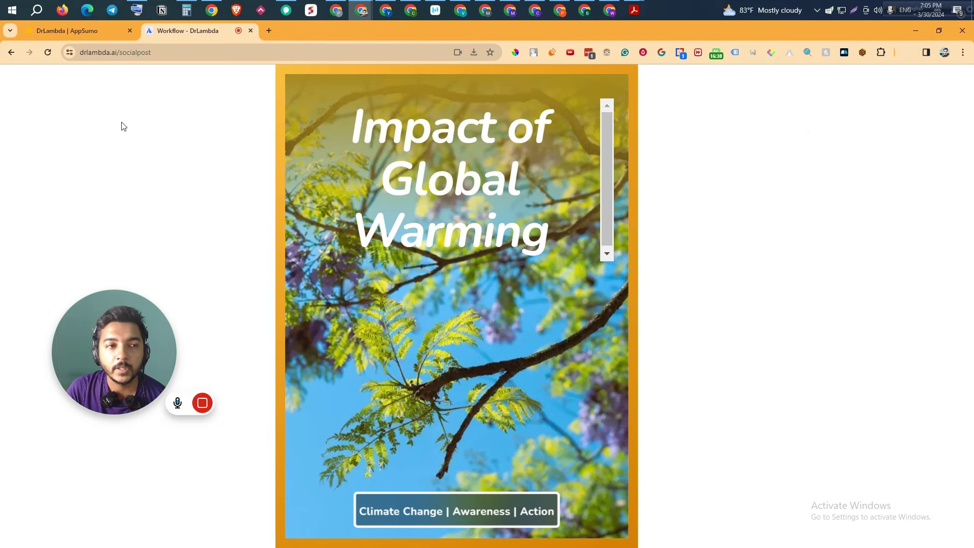
left_click(11, 52)
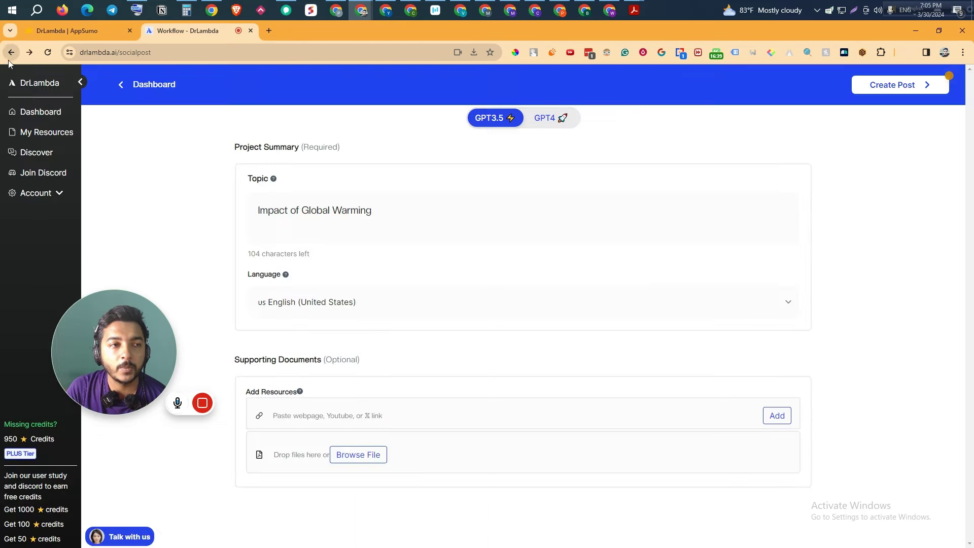
left_click(37, 109)
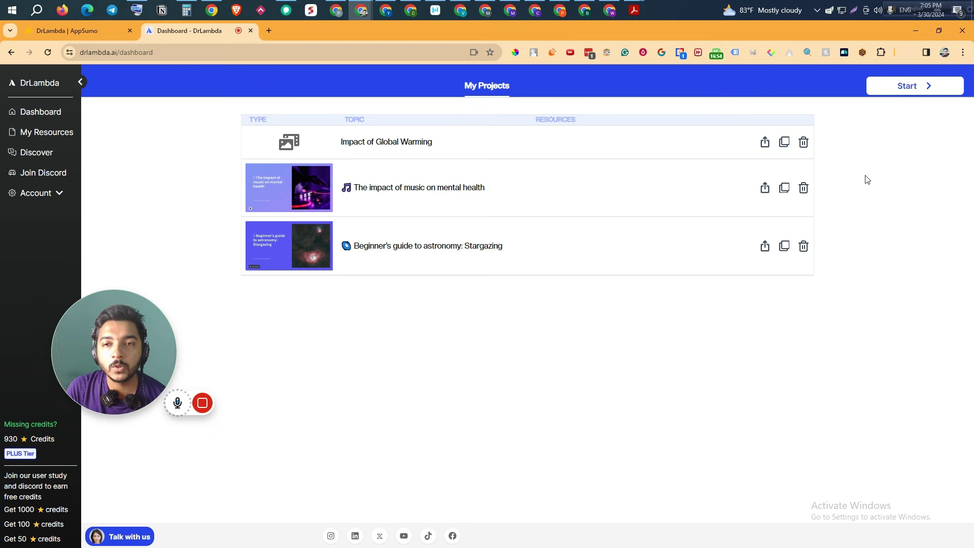
Switch to the AppSumo page for DrLambda and read its summary, integrations, features and potential use cases
left_click(66, 35)
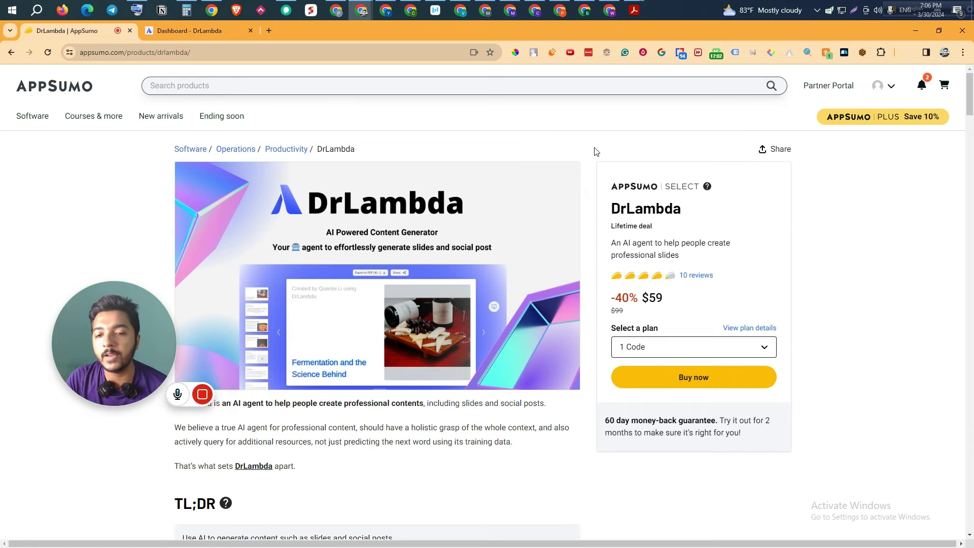
scroll(596, 151, "down", 4)
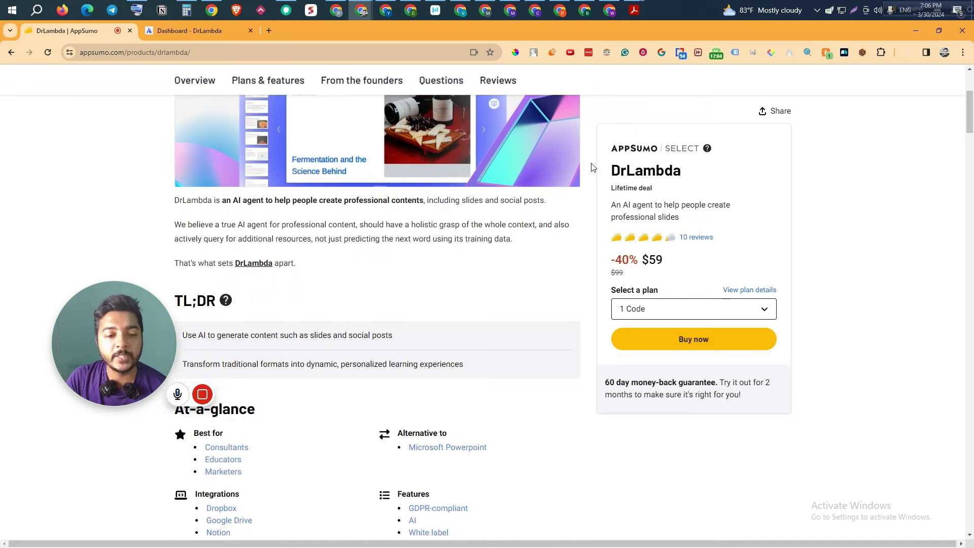
scroll(591, 163, "down", 2)
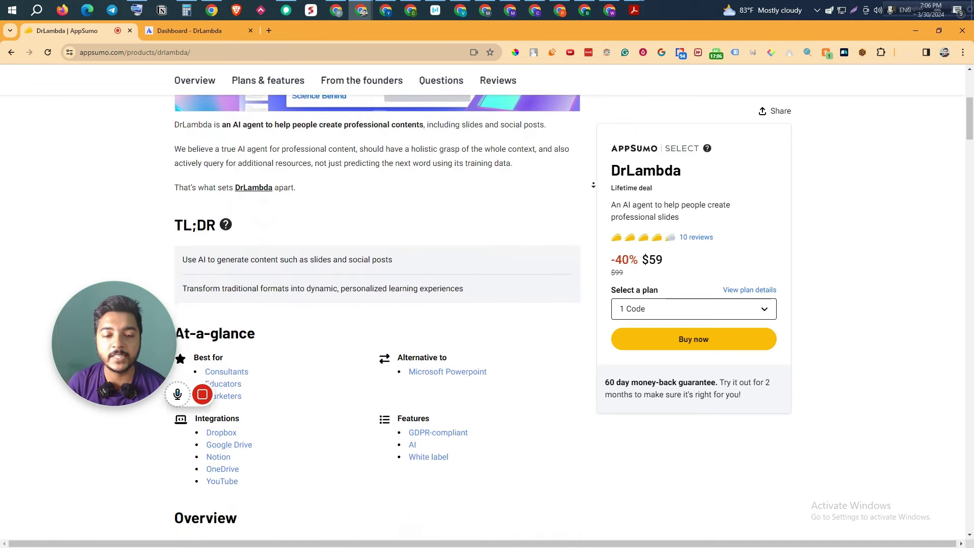
scroll(593, 184, "down", 3)
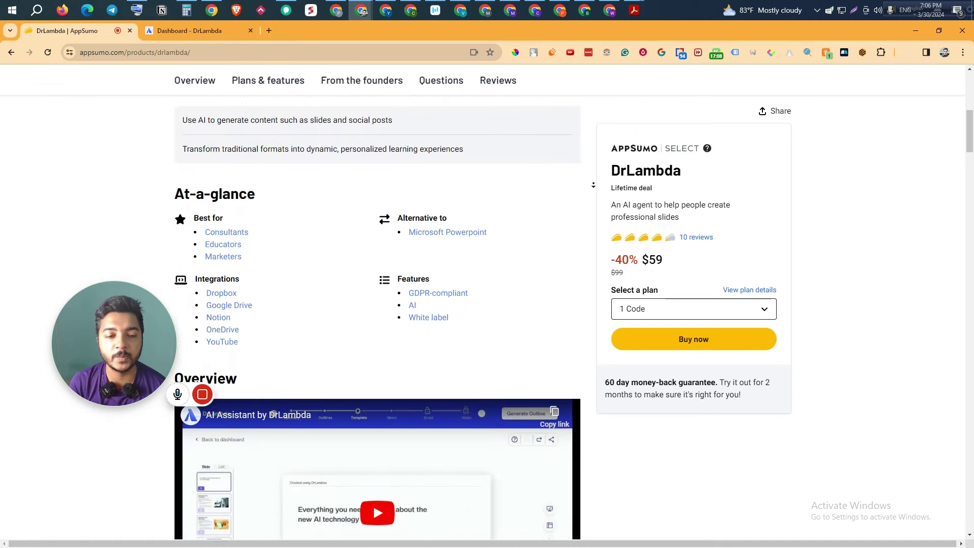
scroll(593, 185, "down", 3)
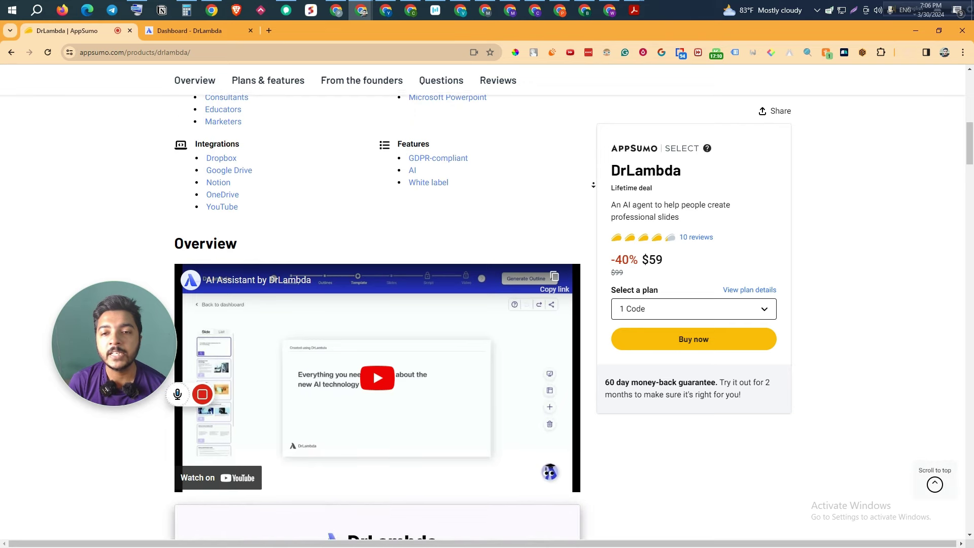
scroll(593, 184, "down", 3)
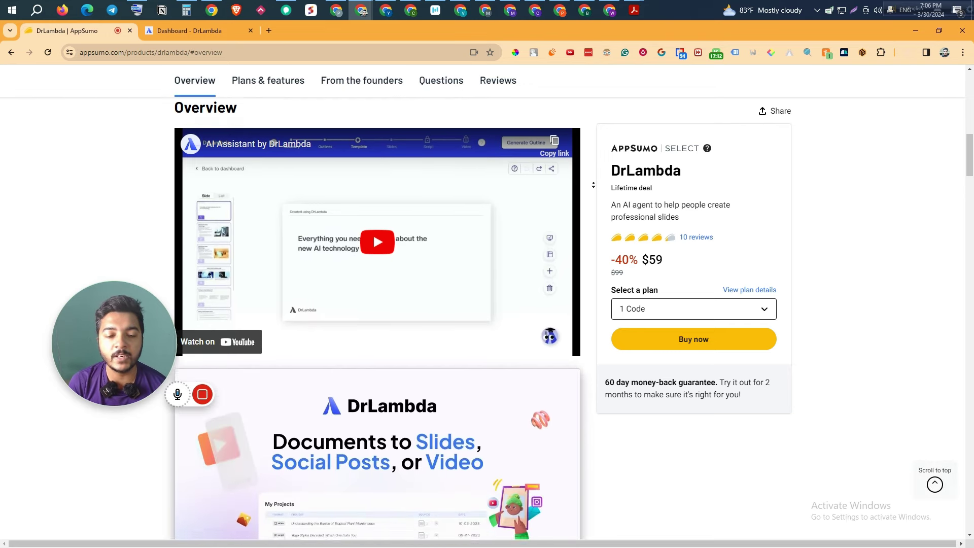
scroll(593, 184, "down", 3)
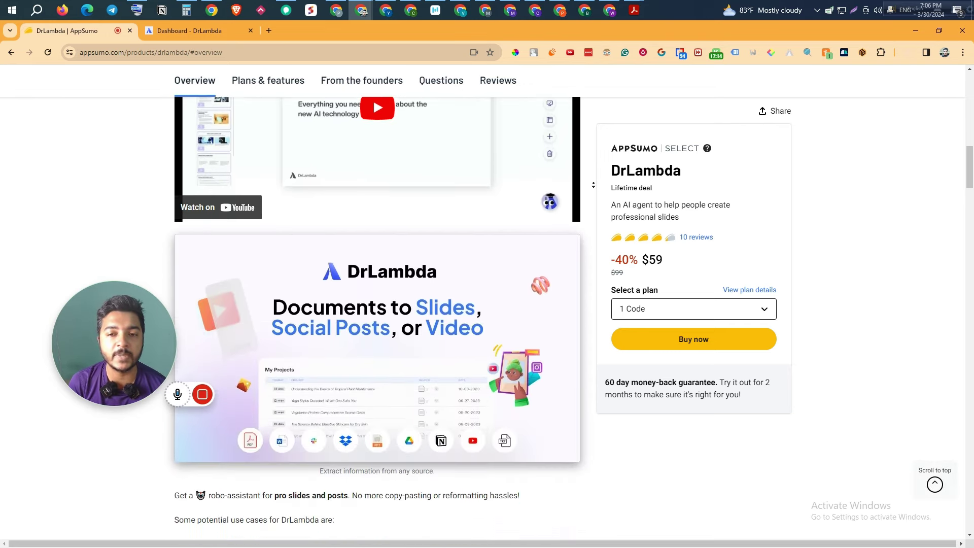
scroll(593, 185, "down", 3)
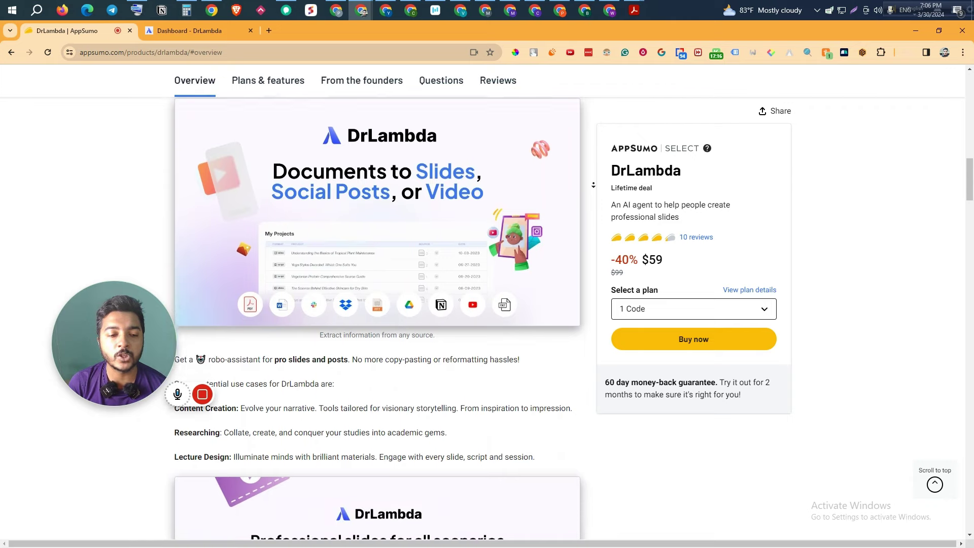
scroll(593, 185, "down", 3)
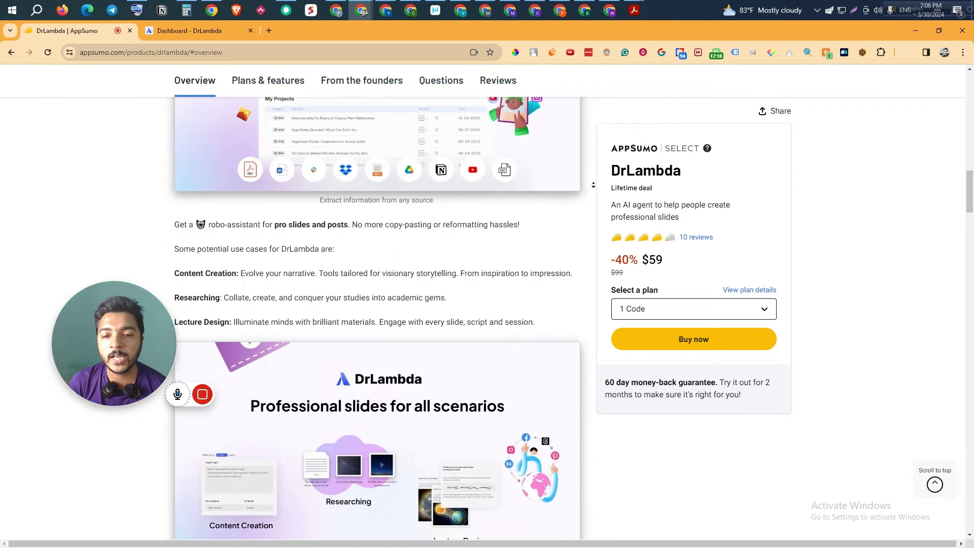
scroll(593, 184, "down", 3)
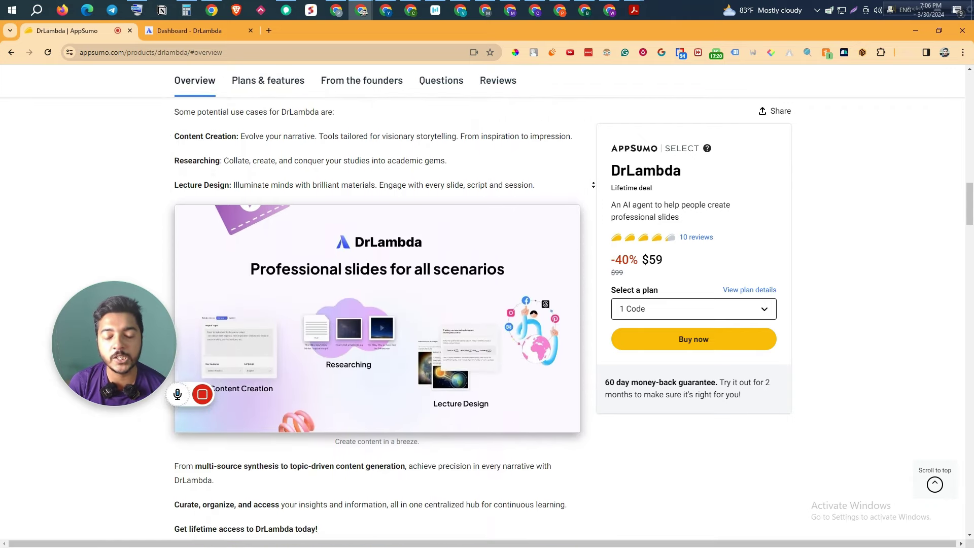
scroll(593, 185, "down", 3)
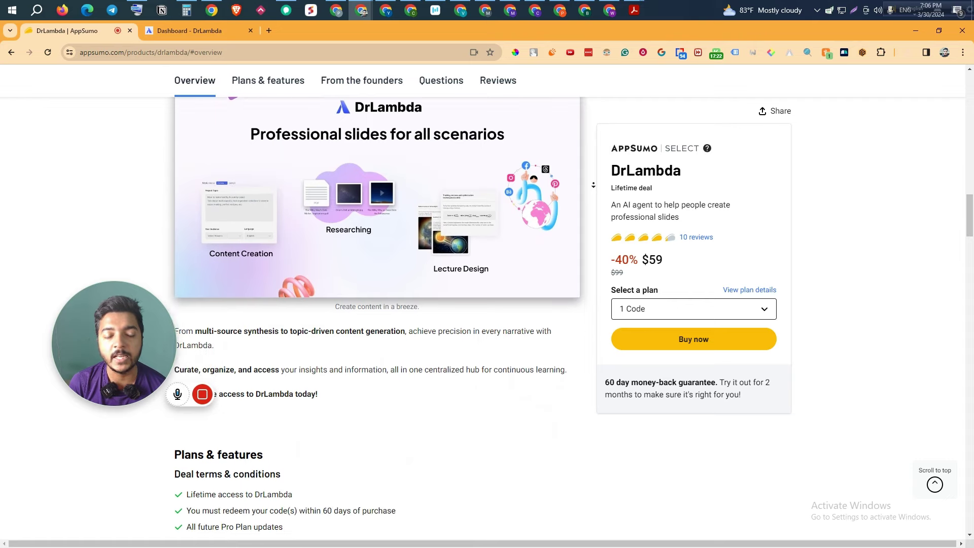
Examine the deal terms, credit costs and features included in all plans, and compare Plan 1 with Plan 2
scroll(593, 185, "down", 3)
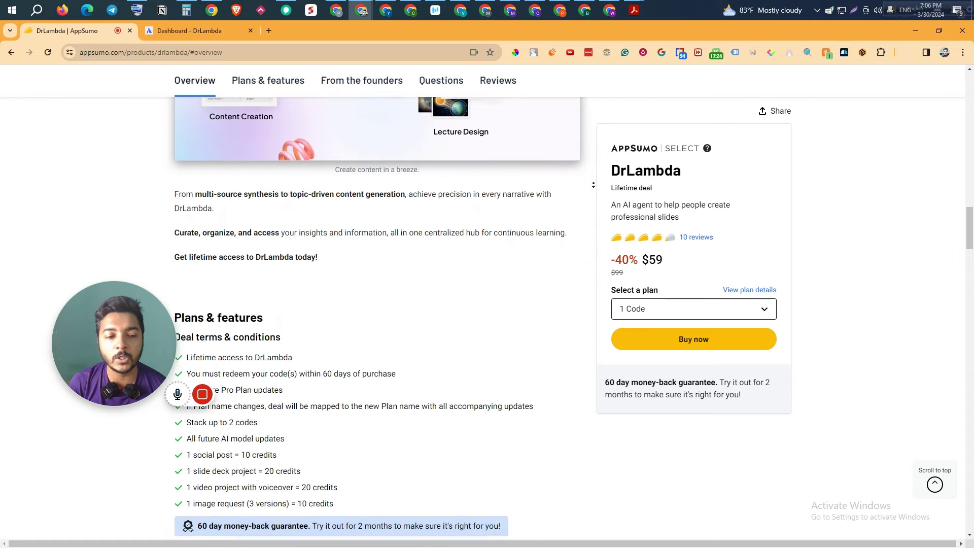
scroll(593, 184, "down", 3)
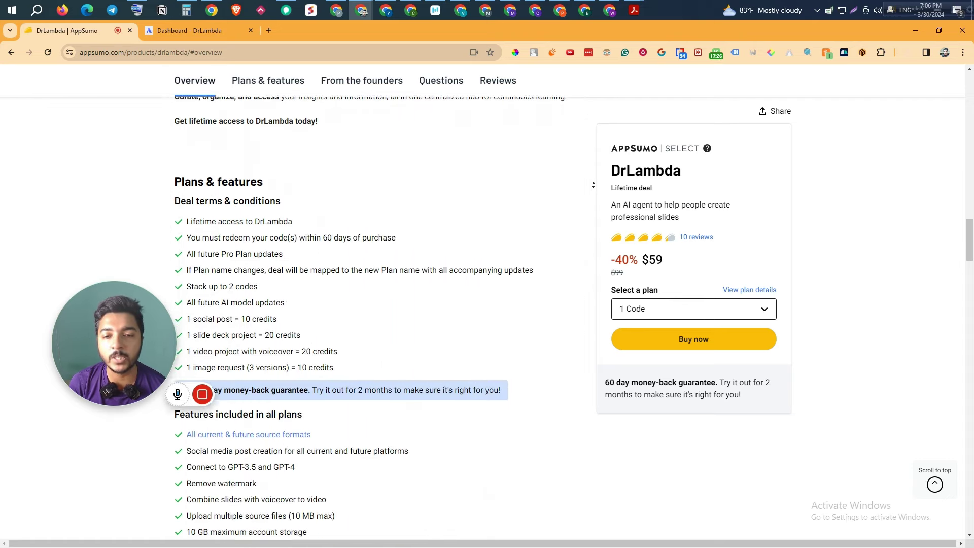
scroll(593, 185, "down", 3)
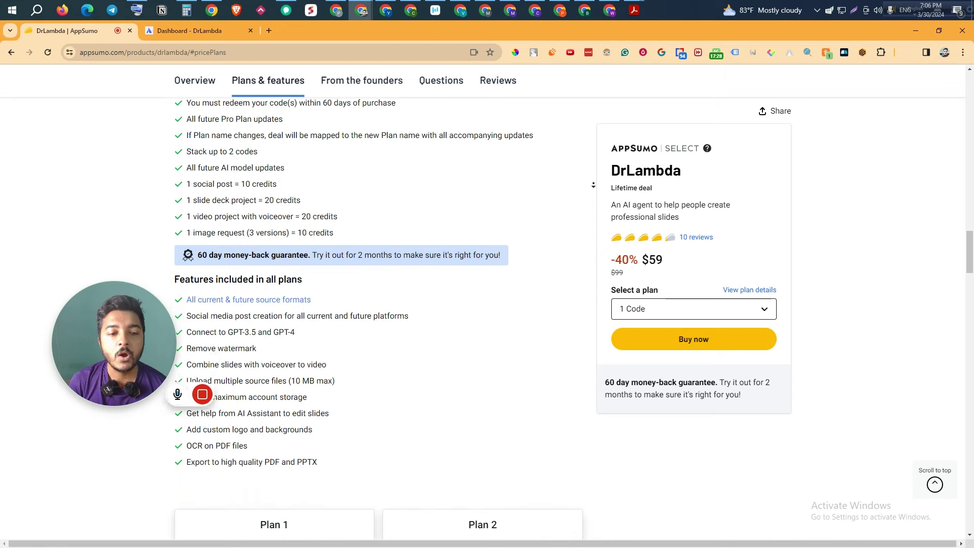
scroll(593, 185, "down", 3)
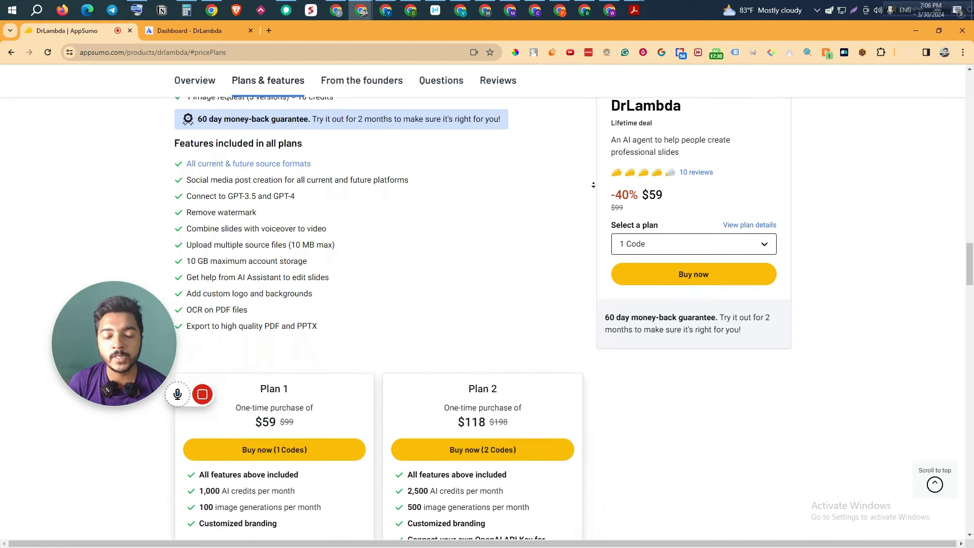
scroll(593, 184, "down", 2)
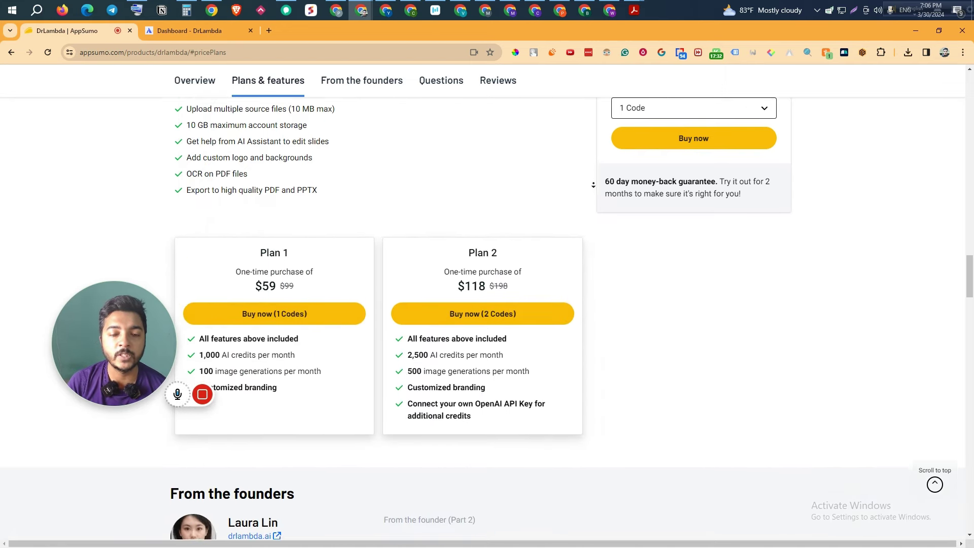
scroll(599, 393, "up", 15)
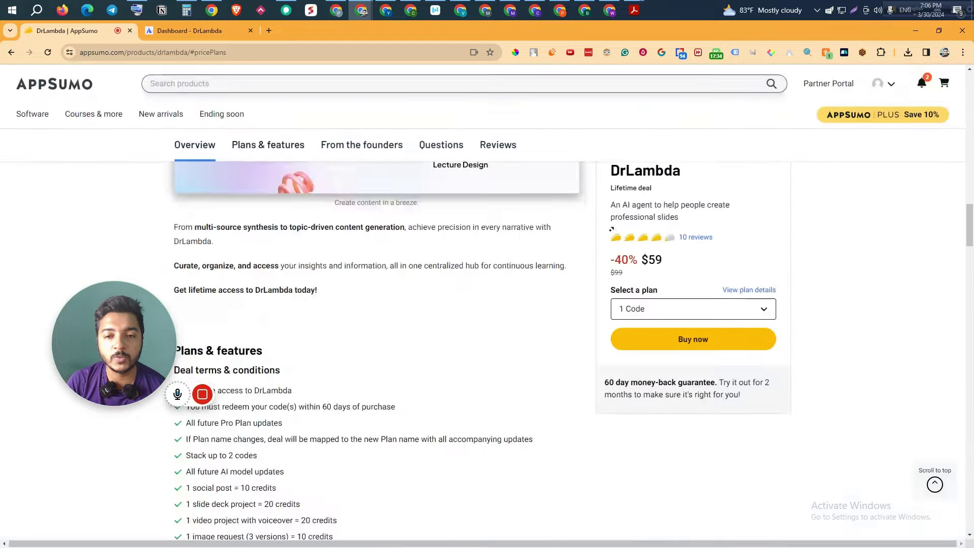